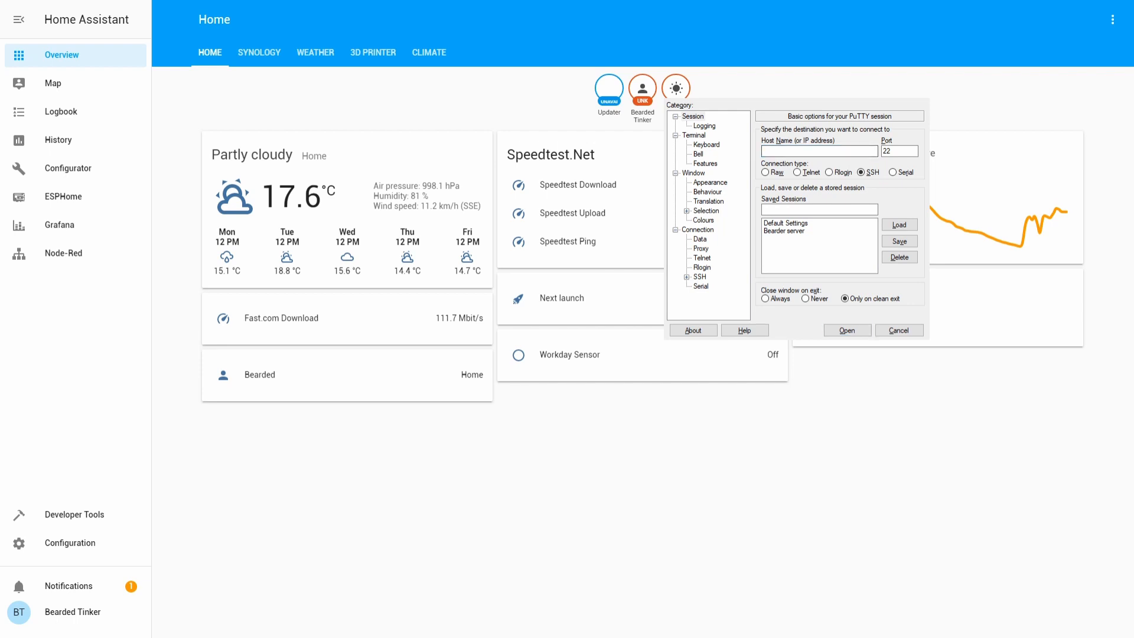
Open the saved Bearder server session and log in with the account's user name and password.
{"action": "left_click", "coordinate": [807, 231]}
{"action": "double_click", "coordinate": [807, 231]}
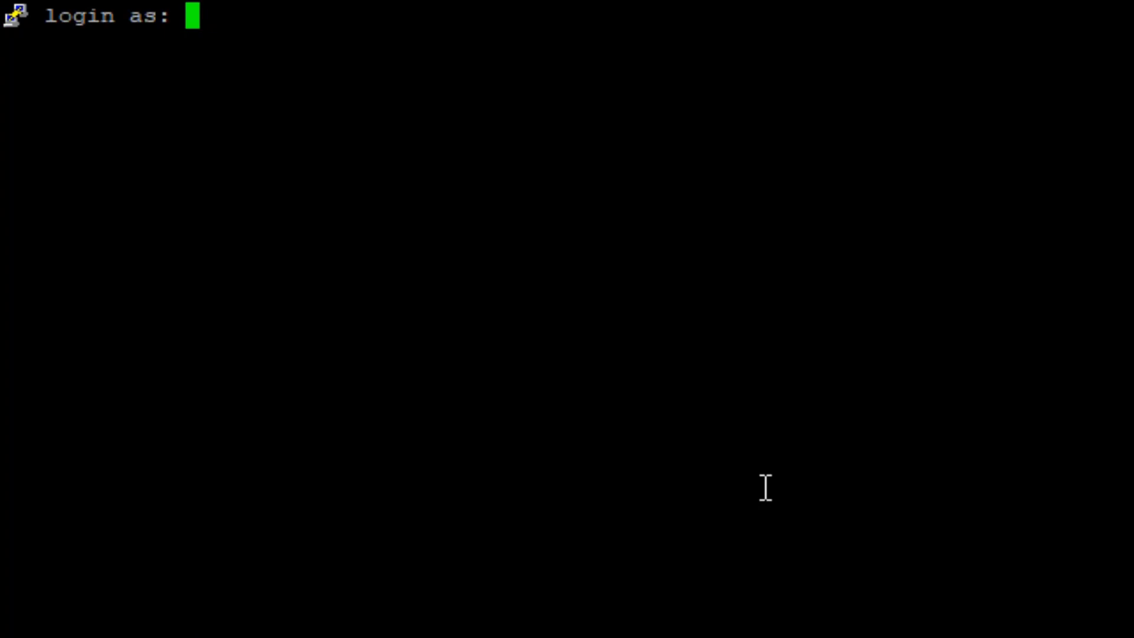
{"action": "type", "text": "Bearded"}
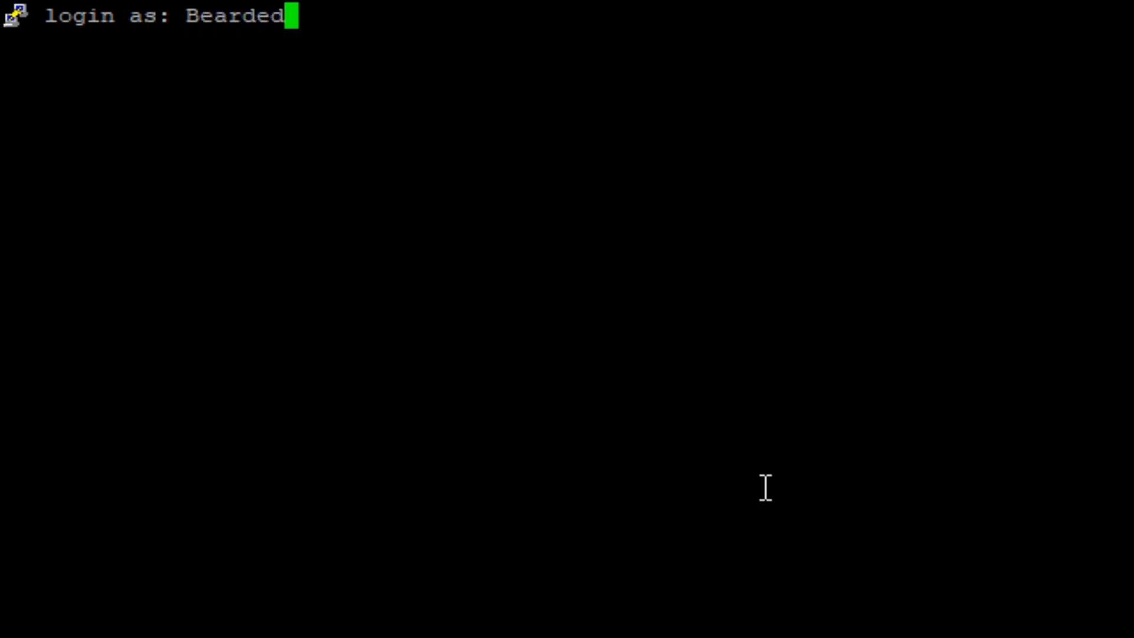
{"action": "type", "text": "Tinker"}
{"action": "key", "text": "Return"}
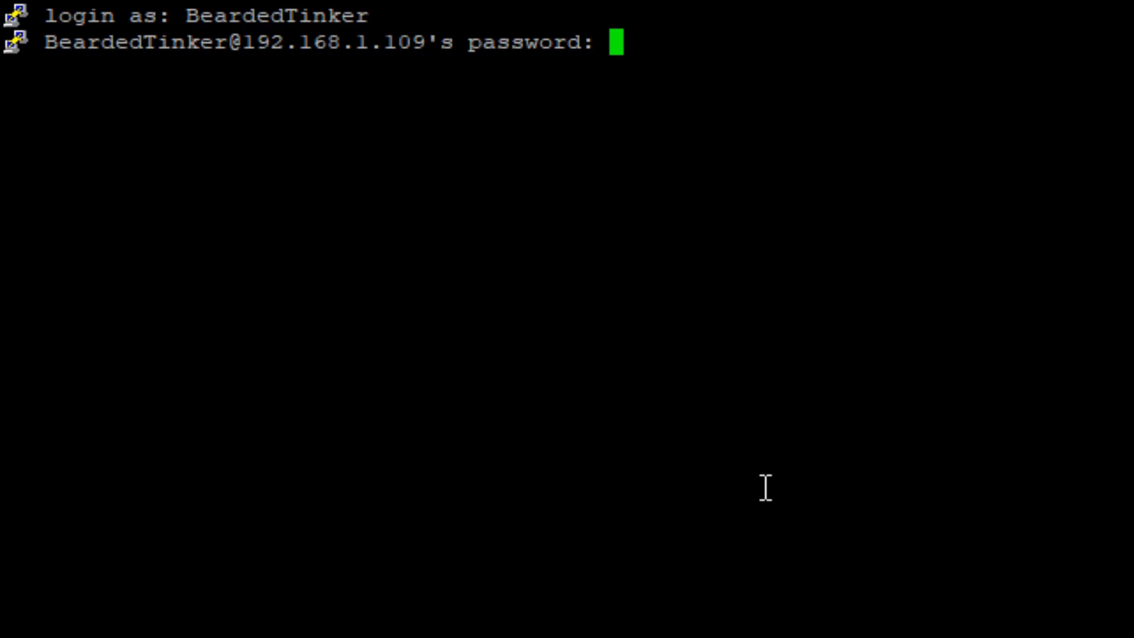
{"action": "key", "text": "Return"}
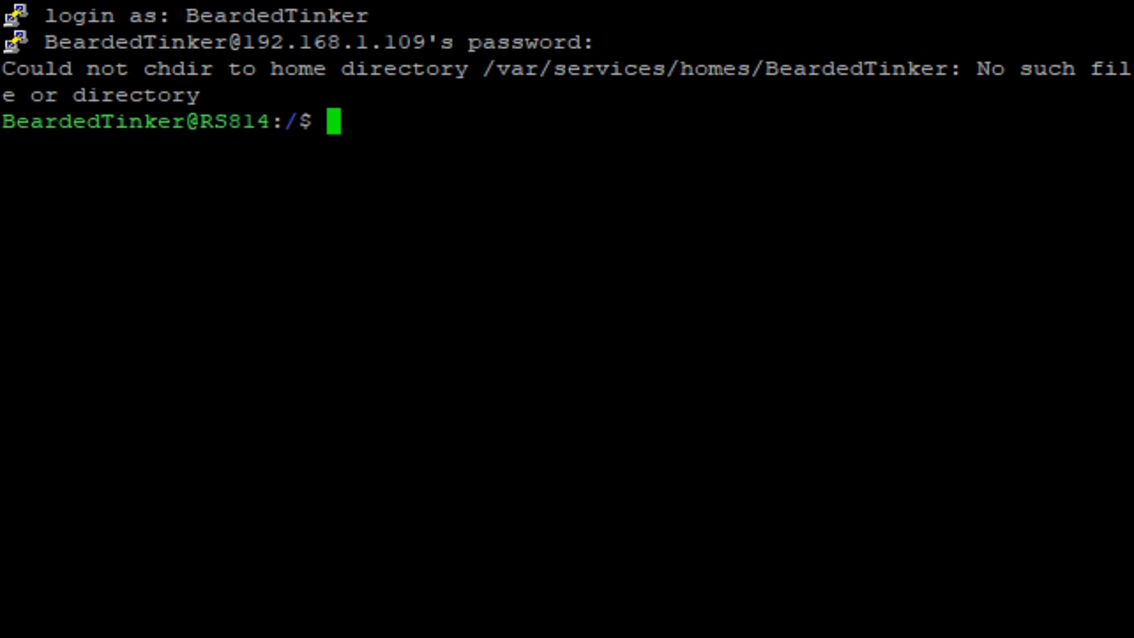
Change to the /volume1/docker directory and list its contents in long format.
{"action": "type", "text": "cd /volu"}
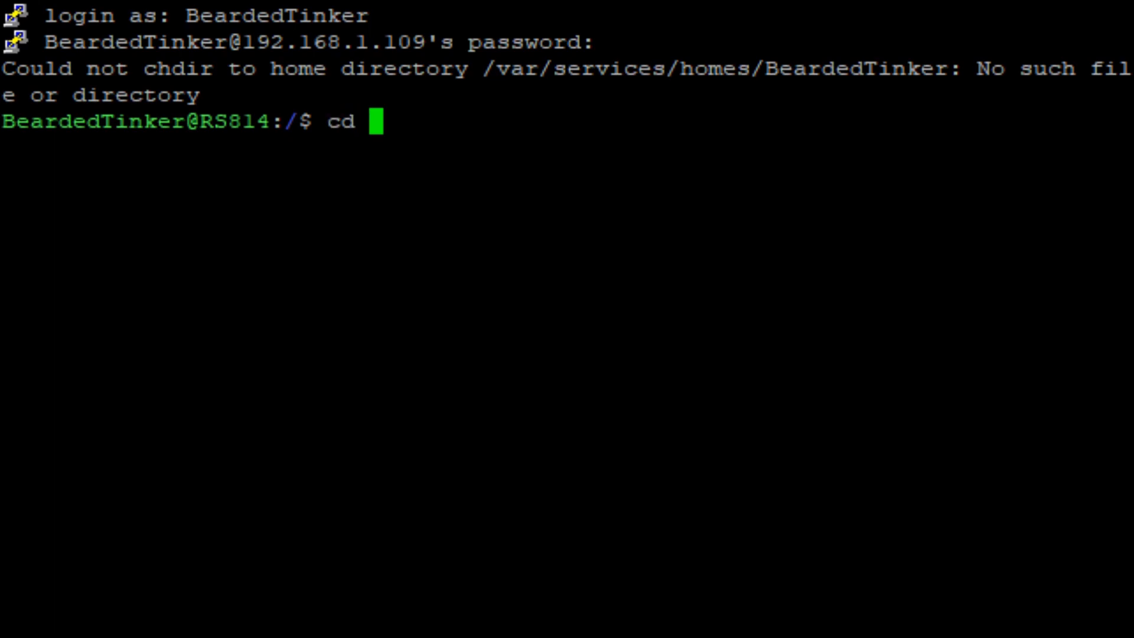
{"action": "type", "text": "me1"}
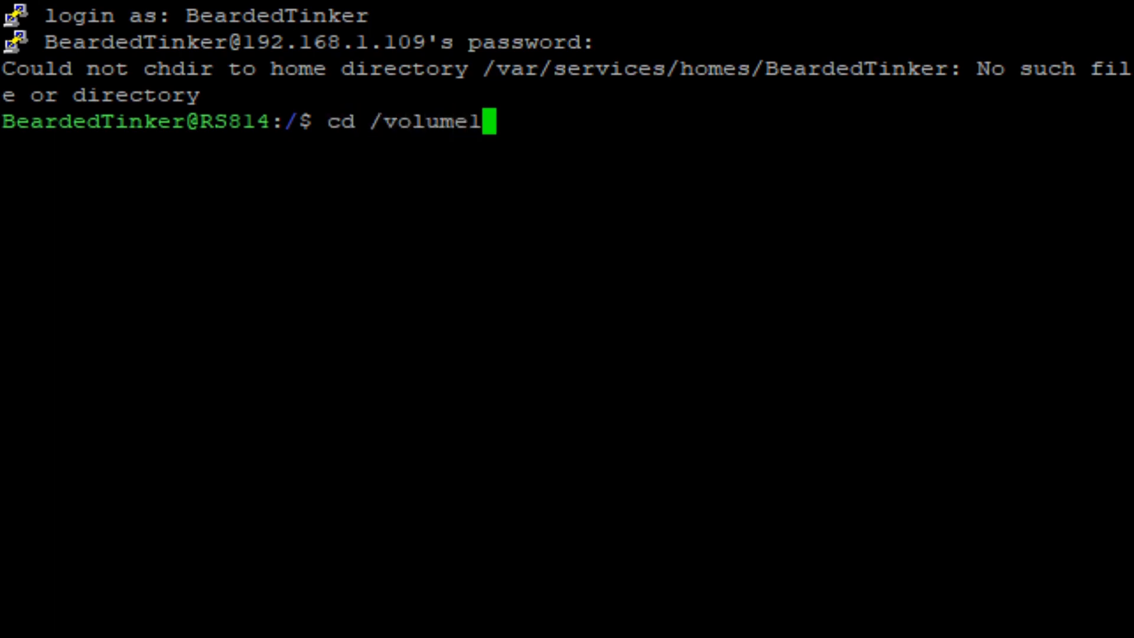
{"action": "type", "text": "/docke"}
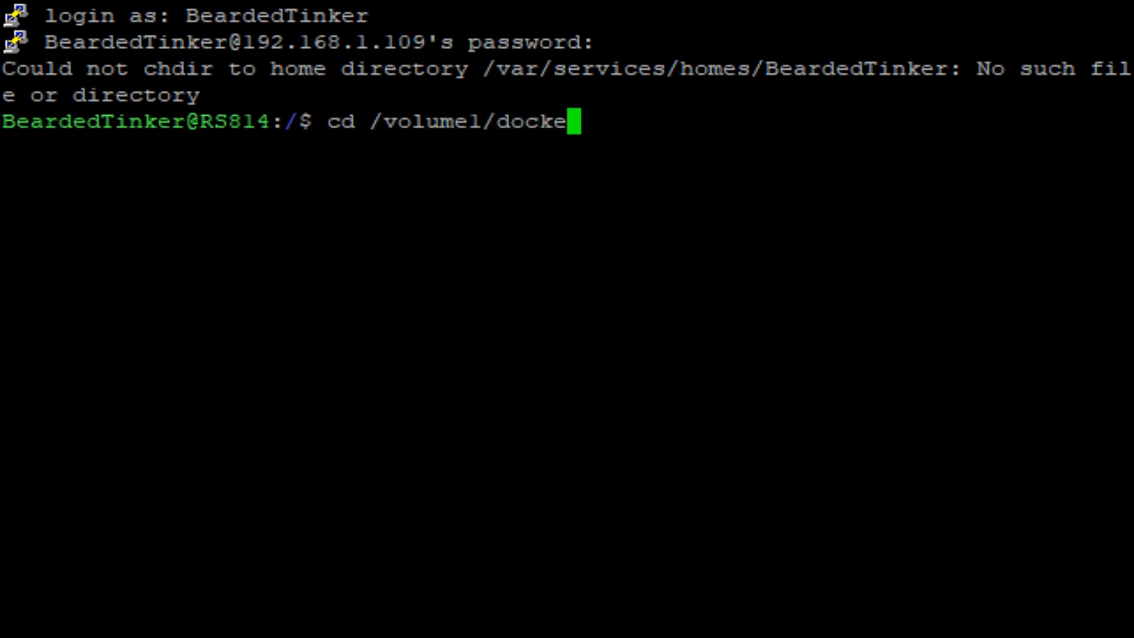
{"action": "type", "text": "r"}
{"action": "key", "text": "Return"}
{"action": "type", "text": "ls -l"}
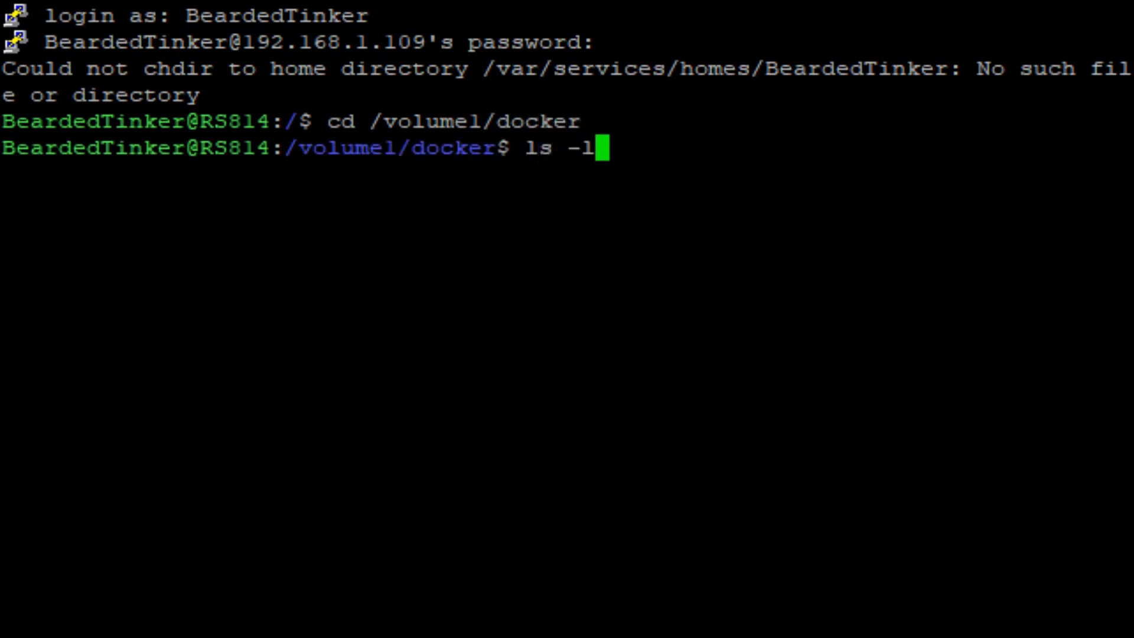
{"action": "key", "text": "Return"}
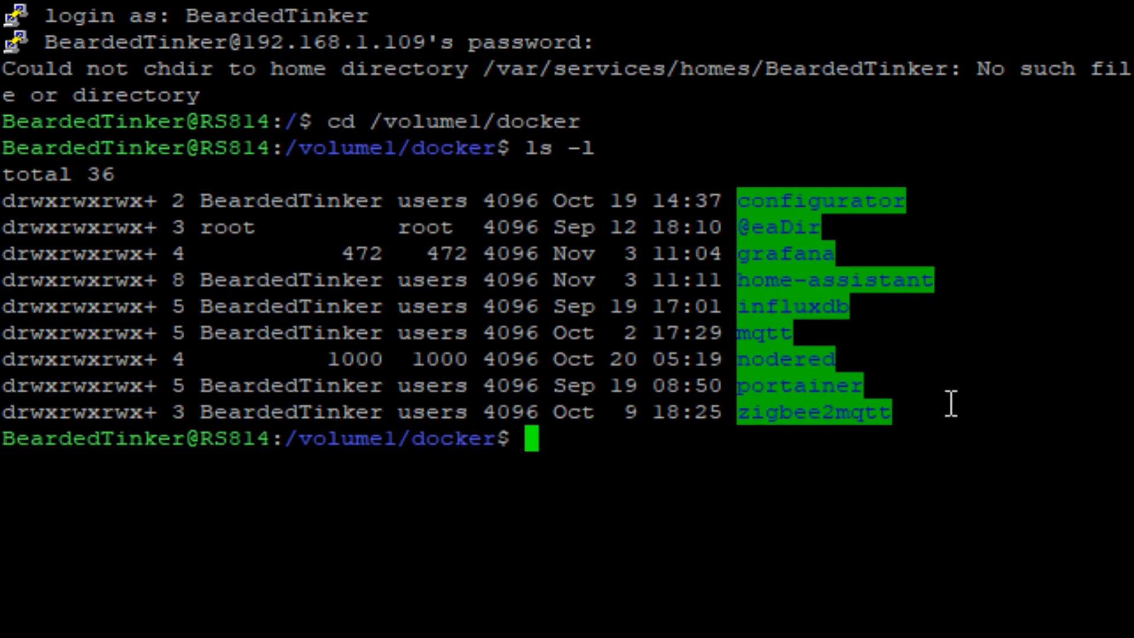
Create a directory named pi-hole inside /volume1/docker.
{"action": "key", "text": "alt+Tab"}
{"action": "left_click", "coordinate": [647, 430]}
{"action": "type", "text": "mkd"}
{"action": "key", "text": "BackSpace"}
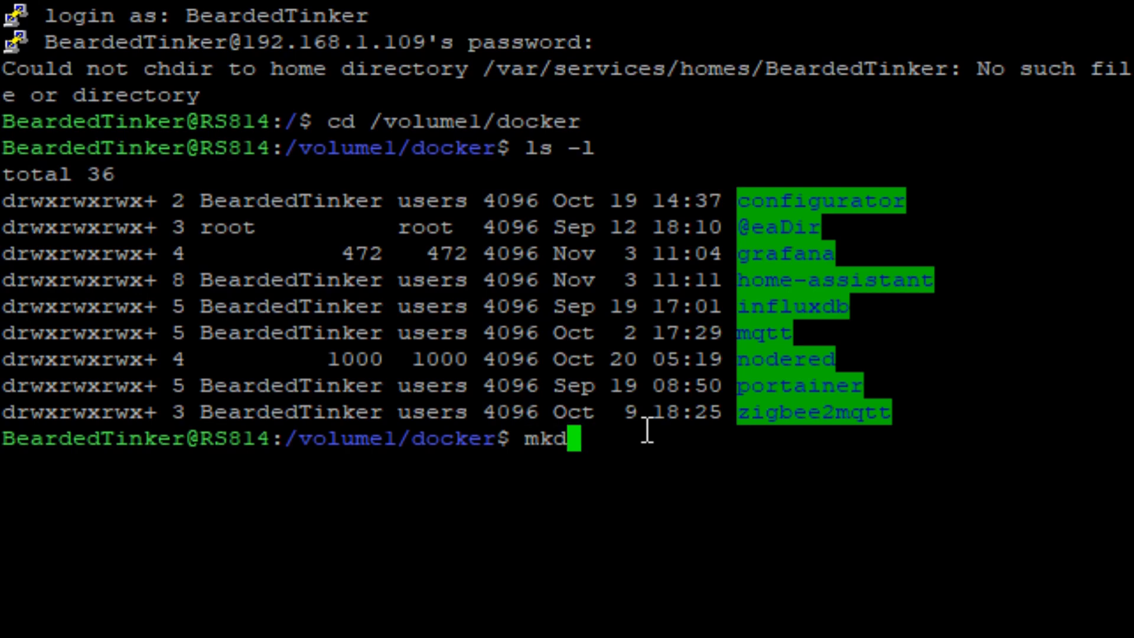
{"action": "type", "text": "ir piu"}
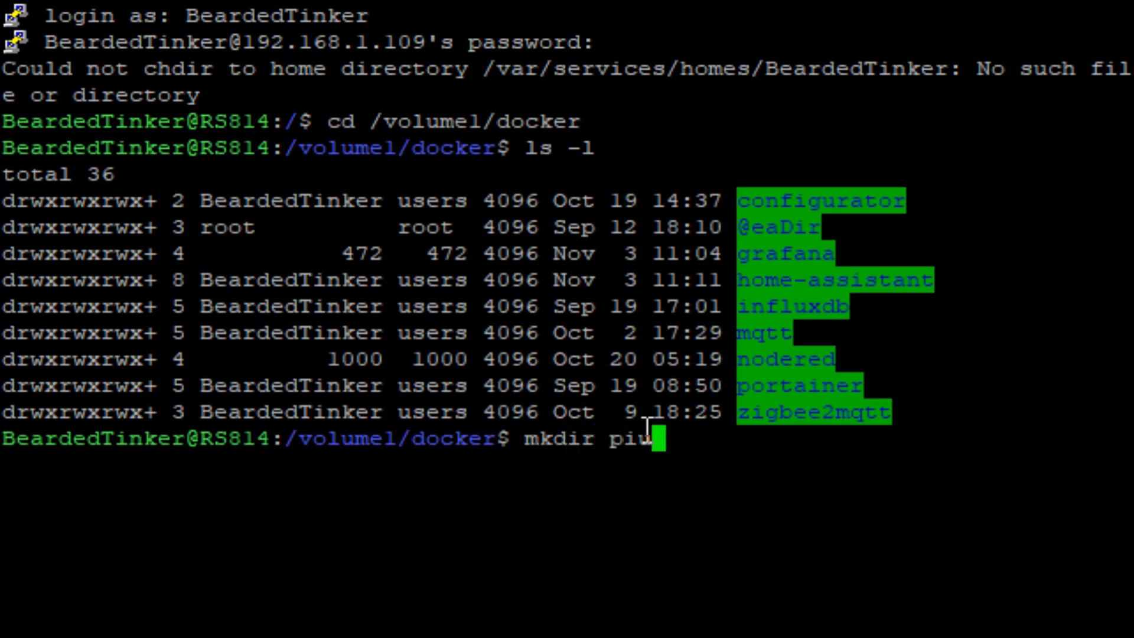
{"action": "key", "text": "BackSpace"}
{"action": "type", "text": "-hole"}
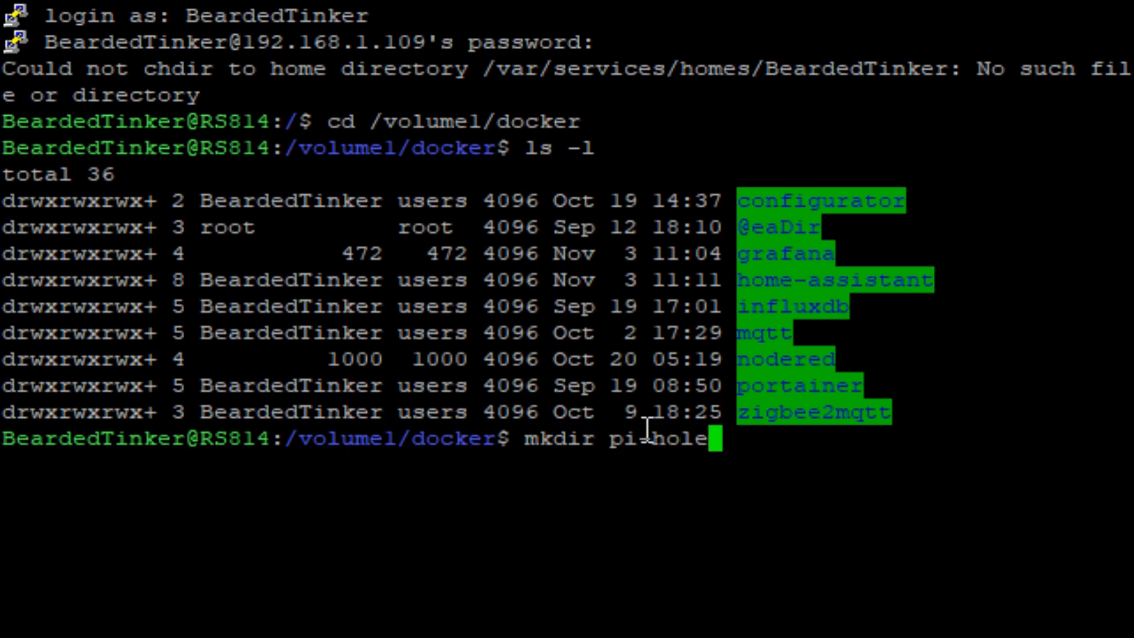
{"action": "key", "text": "Return"}
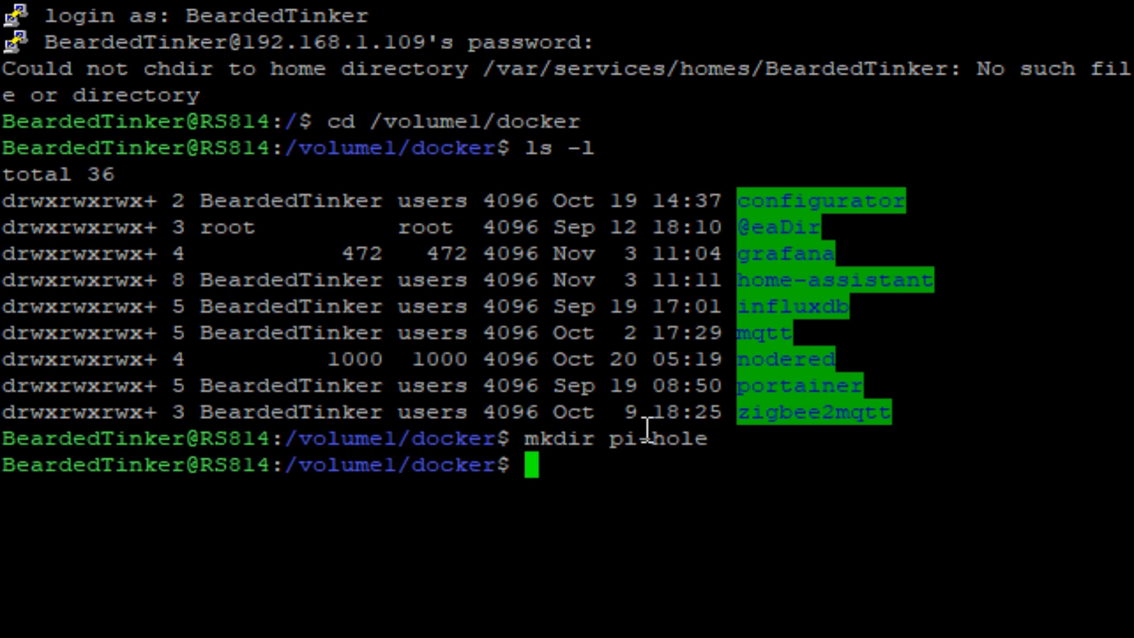
Change into the new pi-hole directory.
{"action": "type", "text": "cd "}
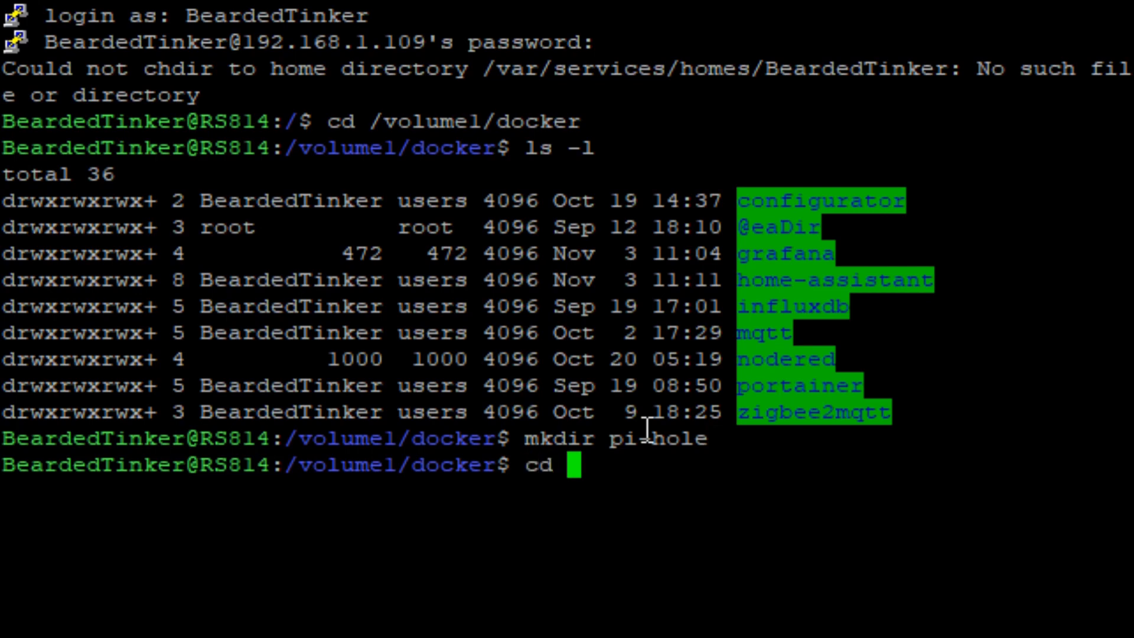
{"action": "type", "text": "pi-hil"}
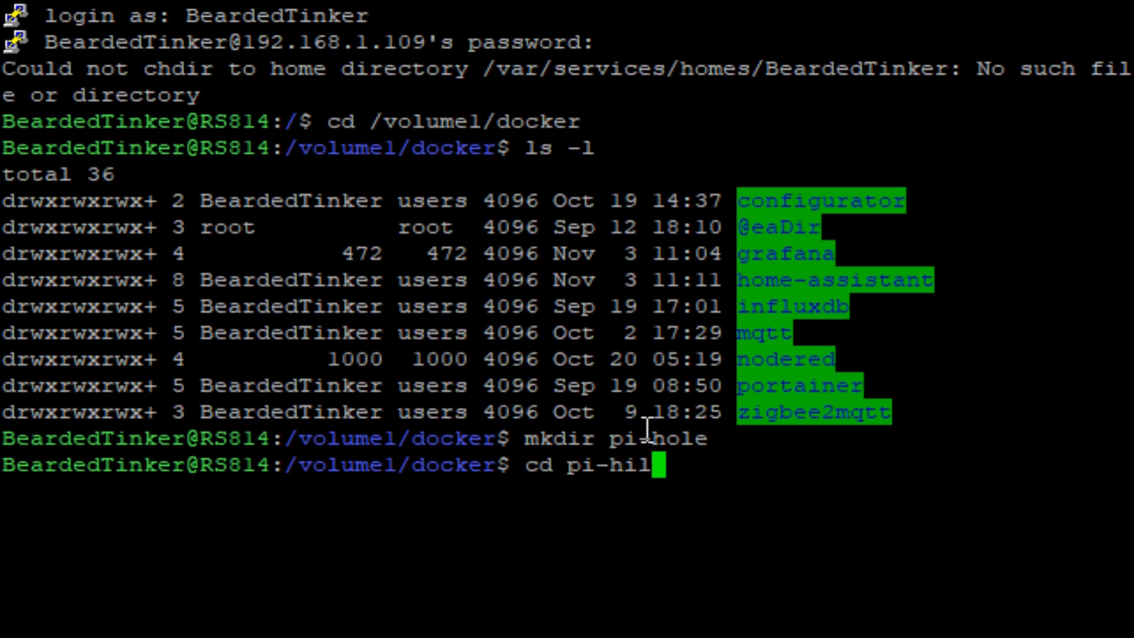
{"action": "key", "text": "BackSpace"}
{"action": "key", "text": "BackSpace"}
{"action": "type", "text": "ole"}
{"action": "key", "text": "Return"}
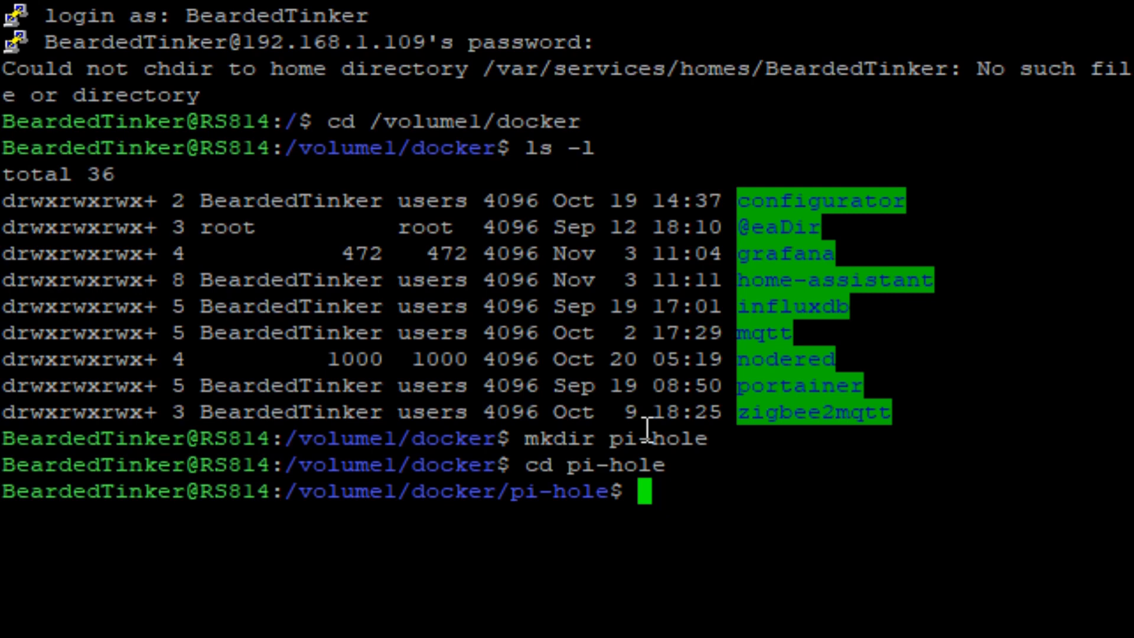
Create a subdirectory named etc-pihole inside the pi-hole directory.
{"action": "type", "text": "mkdir "}
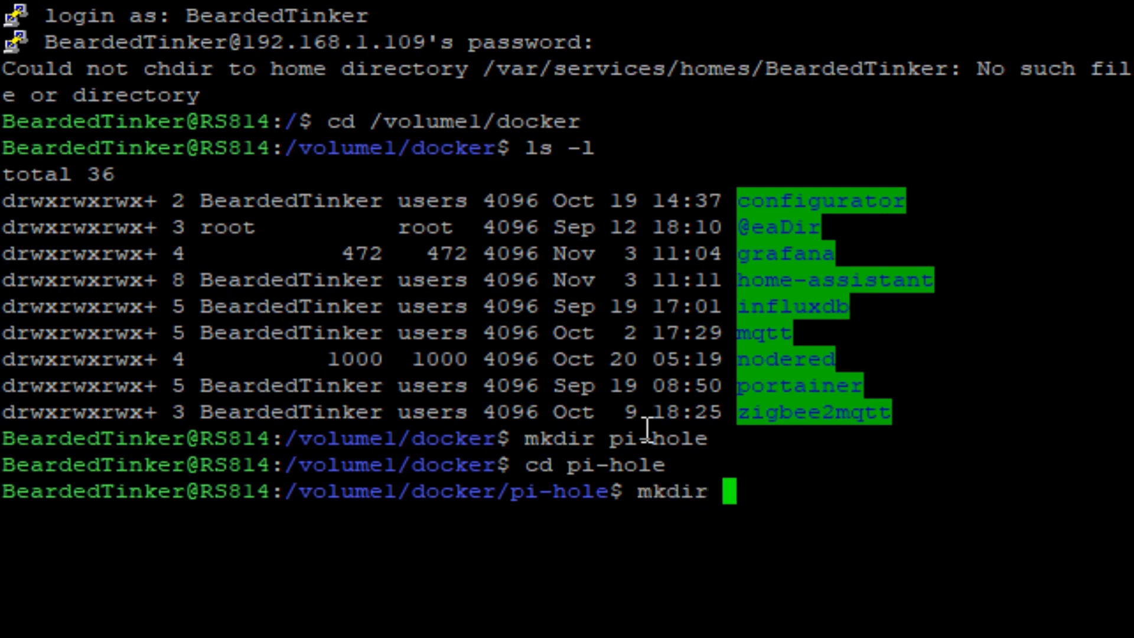
{"action": "type", "text": "etc"}
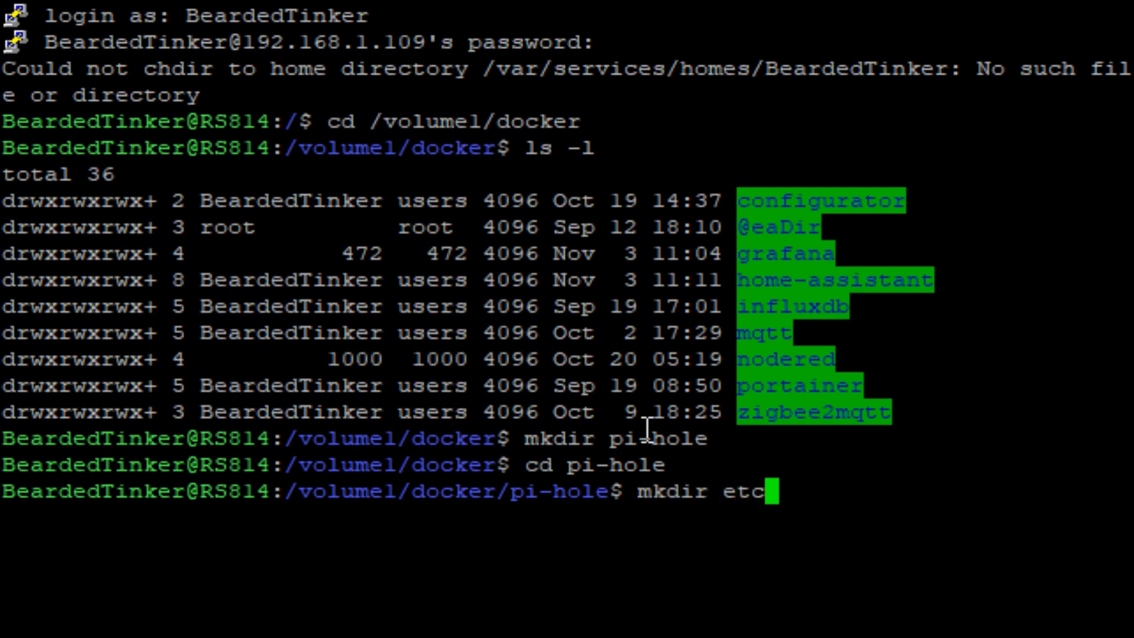
{"action": "type", "text": "-pihole"}
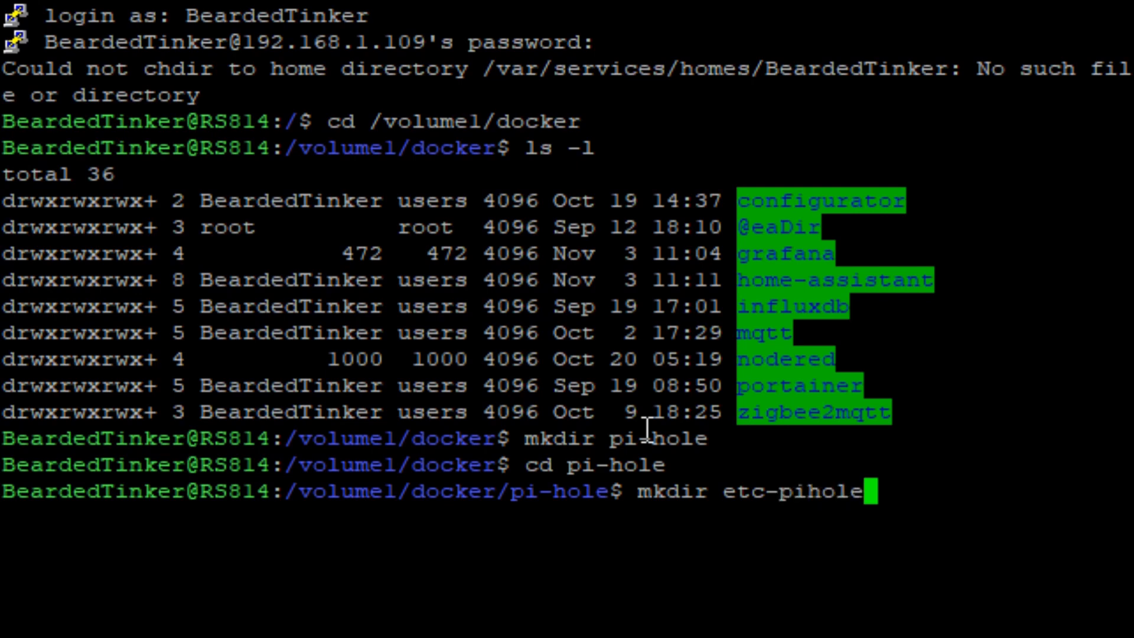
{"action": "key", "text": "Return"}
Create a second subdirectory named etc-dnsmasq.d in pi-hole and list the directory's contents.
{"action": "type", "text": "mkdir"}
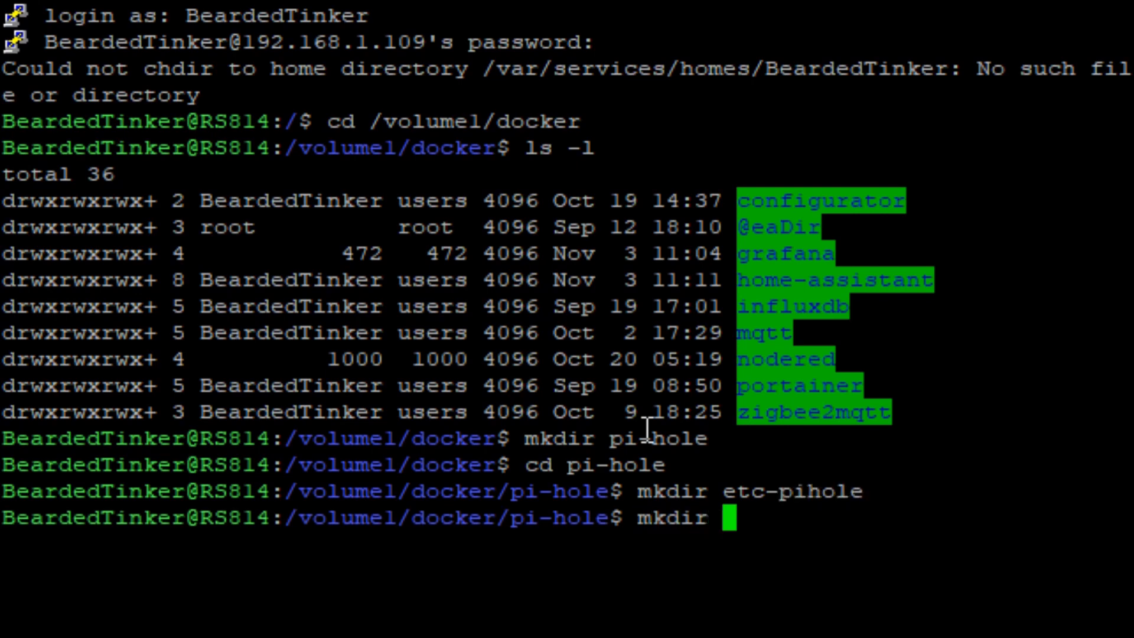
{"action": "type", "text": " etc-"}
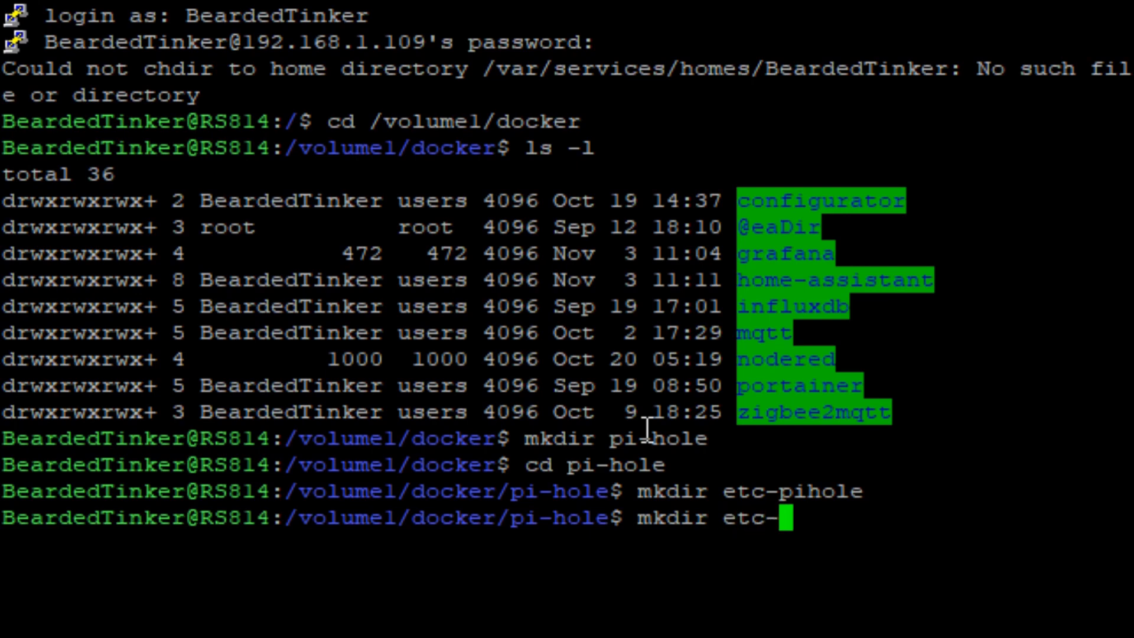
{"action": "type", "text": "dnsm"}
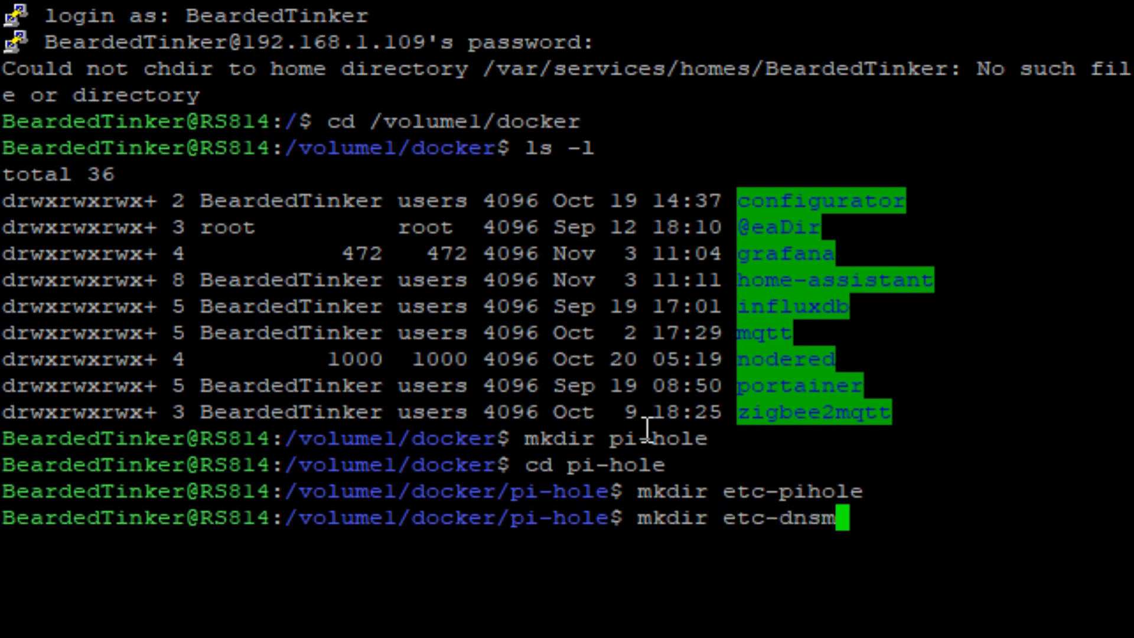
{"action": "type", "text": "asq.d"}
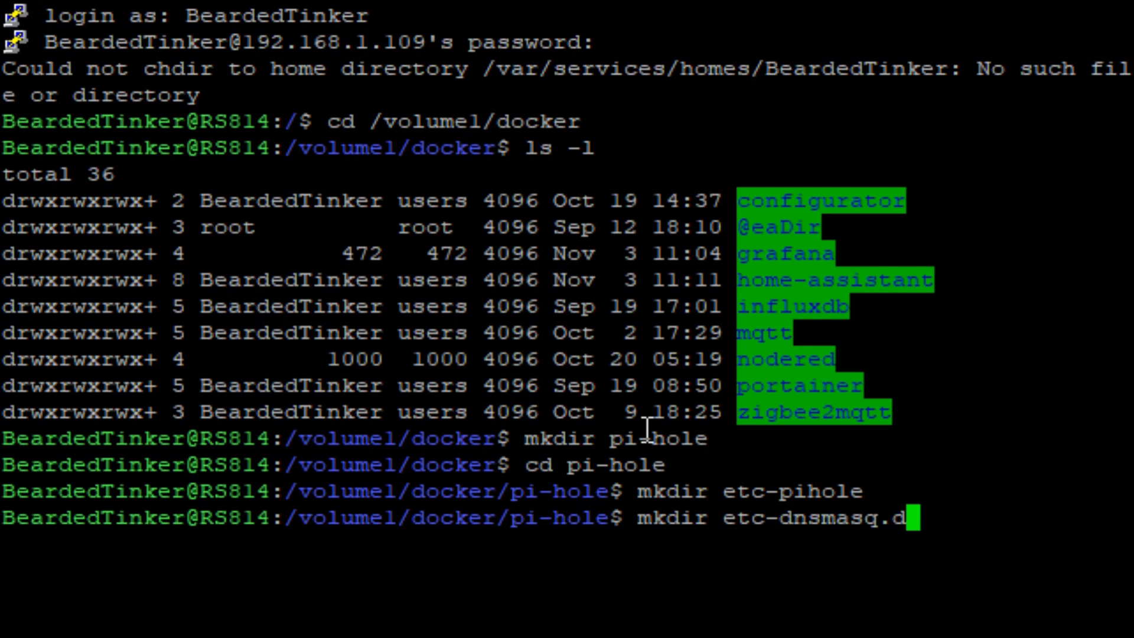
{"action": "key", "text": "Return"}
{"action": "type", "text": "ls"}
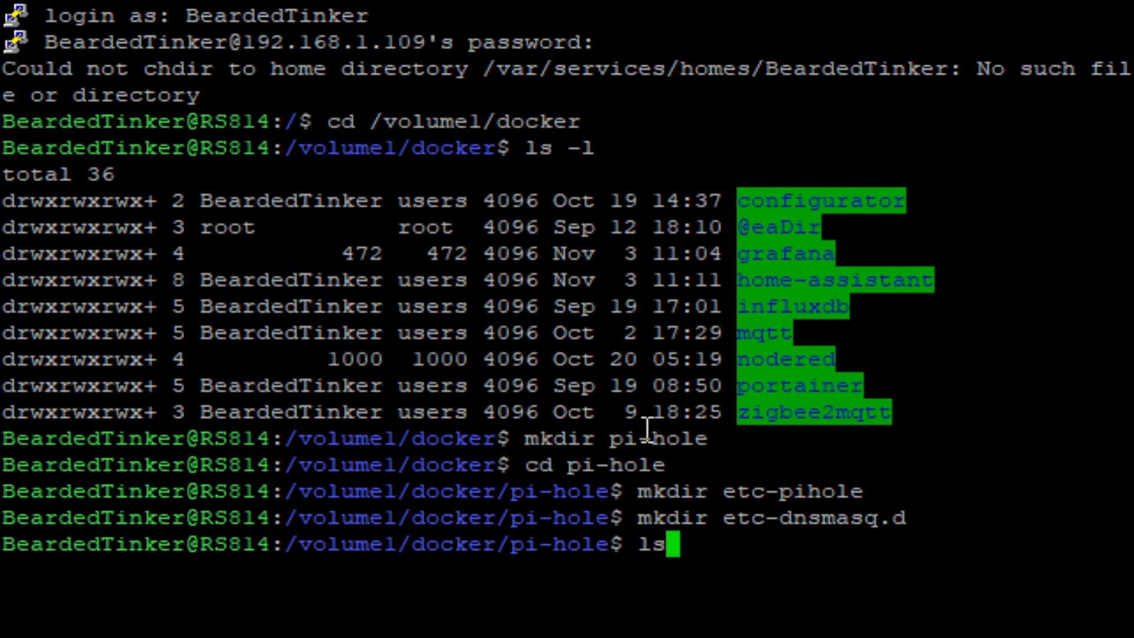
{"action": "key", "text": "Return"}
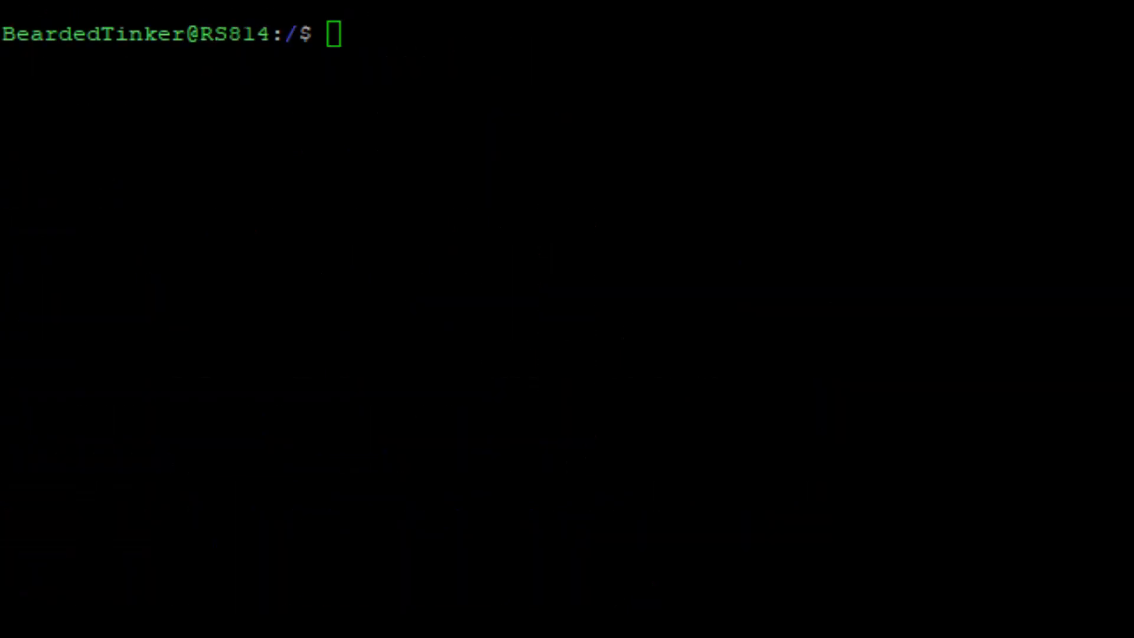
Run ip addr to find the network interface carrying the server's local IP address, and highlight that address and the interface name.
{"action": "left_click", "coordinate": [335, 3]}
{"action": "type", "text": "ip addr"}
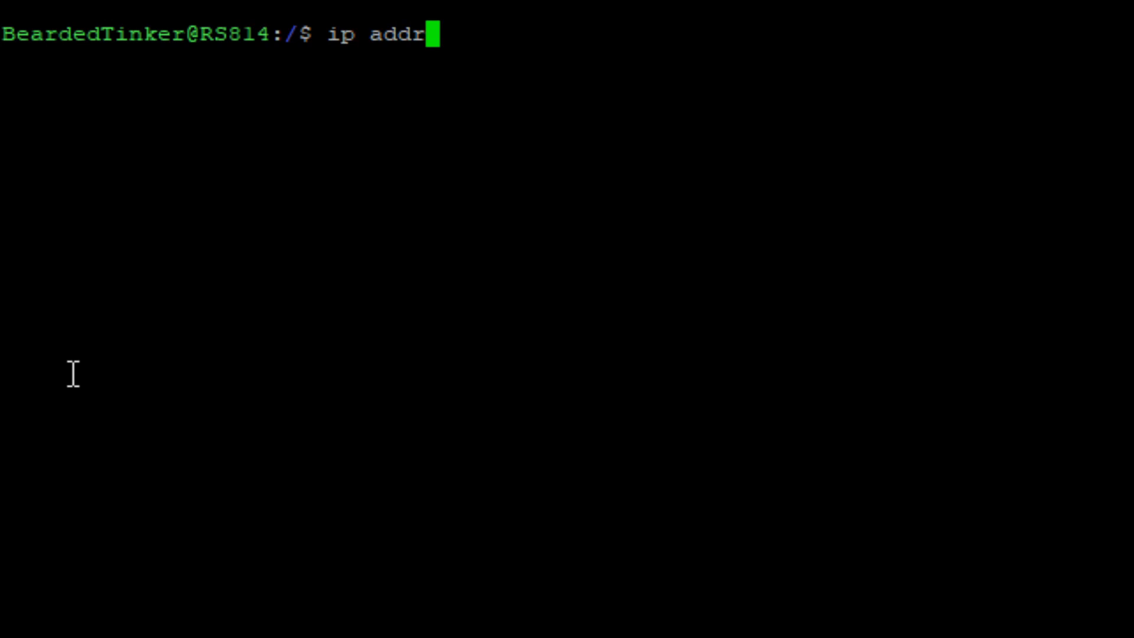
{"action": "key", "text": "Return"}
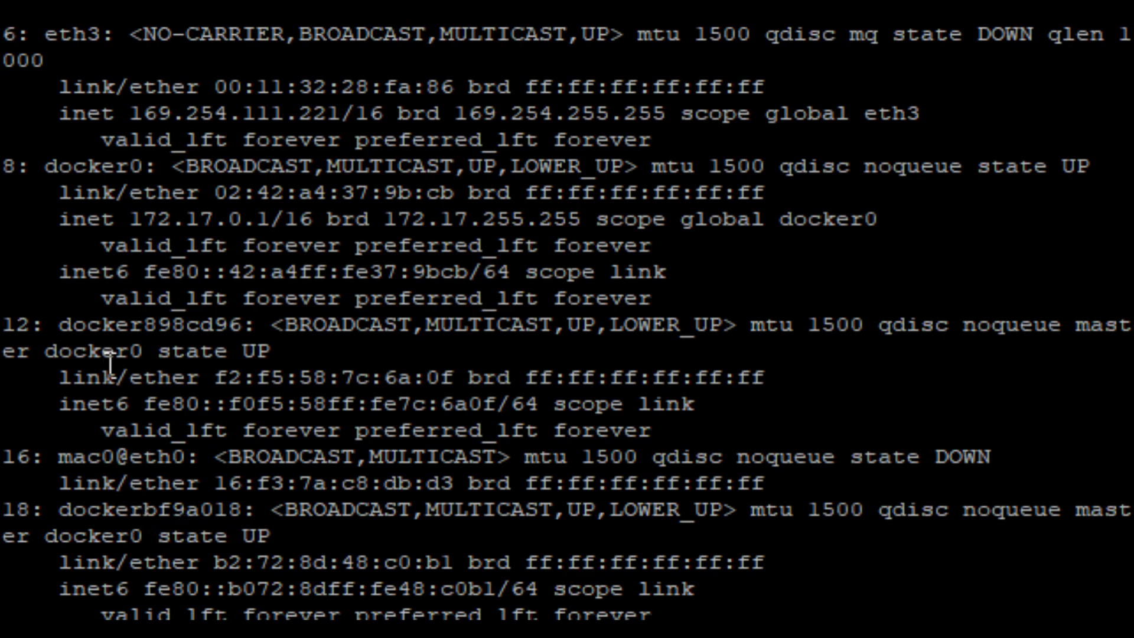
{"action": "scroll", "coordinate": [114, 171], "scroll_direction": "up", "scroll_amount": 8}
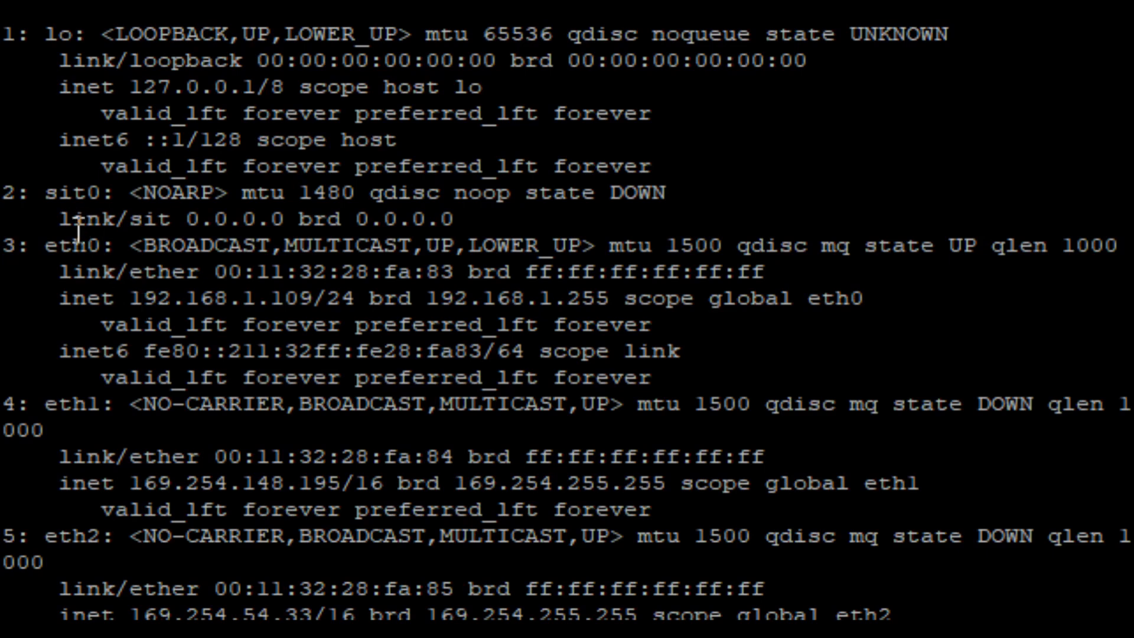
{"action": "left_click_drag", "start_coordinate": [52, 246], "coordinate": [131, 297]}
{"action": "left_click", "coordinate": [315, 293]}
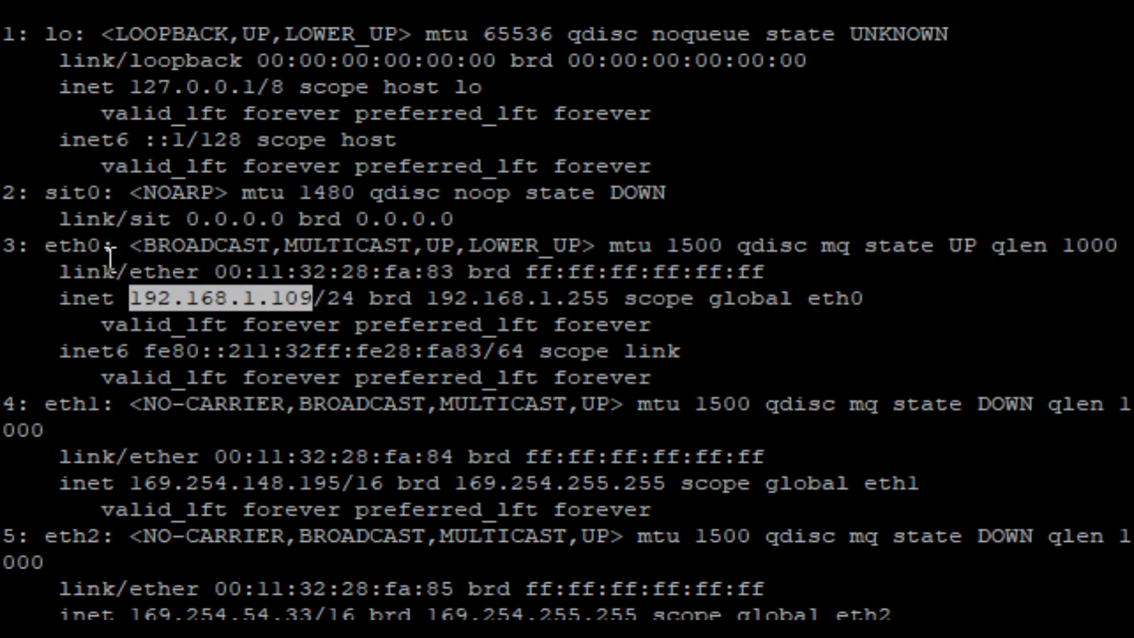
{"action": "left_click", "coordinate": [44, 246]}
{"action": "left_click_drag", "start_coordinate": [44, 245], "coordinate": [94, 231]}
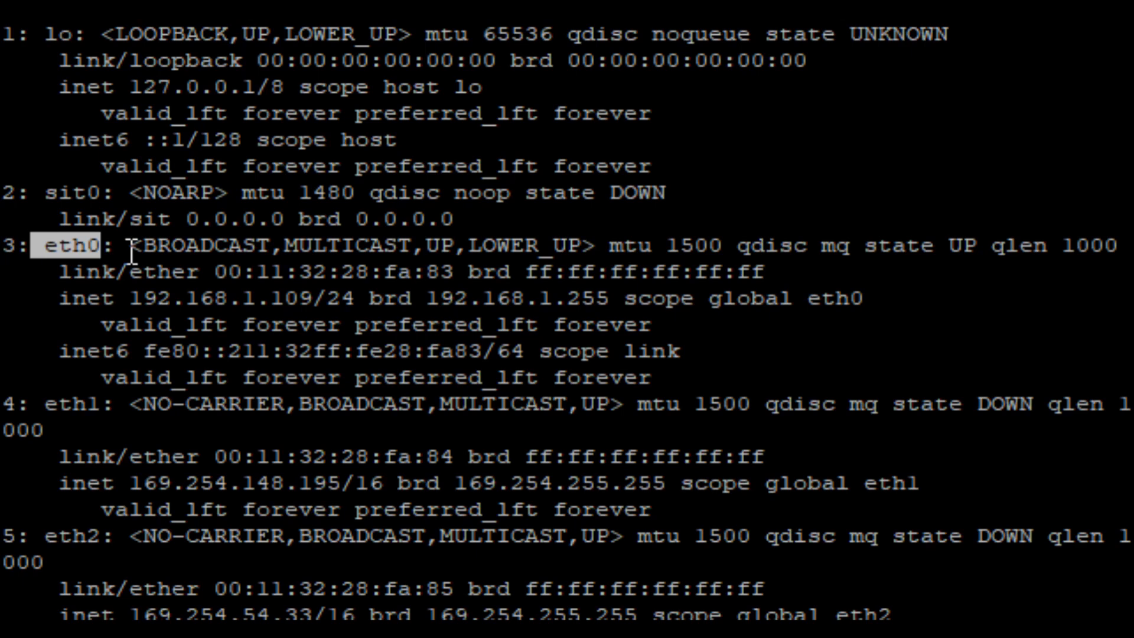
{"action": "scroll", "coordinate": [131, 255], "scroll_direction": "down", "scroll_amount": 8}
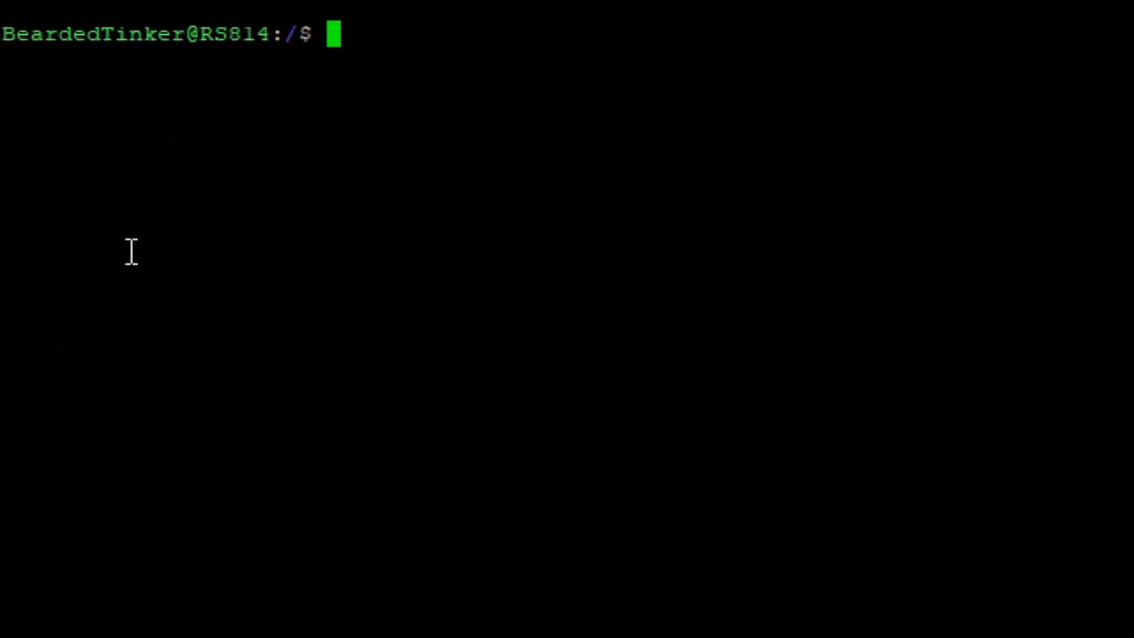
Begin a sudo docker network create command on the prompt with the macvlan driver (-d macvlan), without running it.
{"action": "type", "text": "sudo docker "}
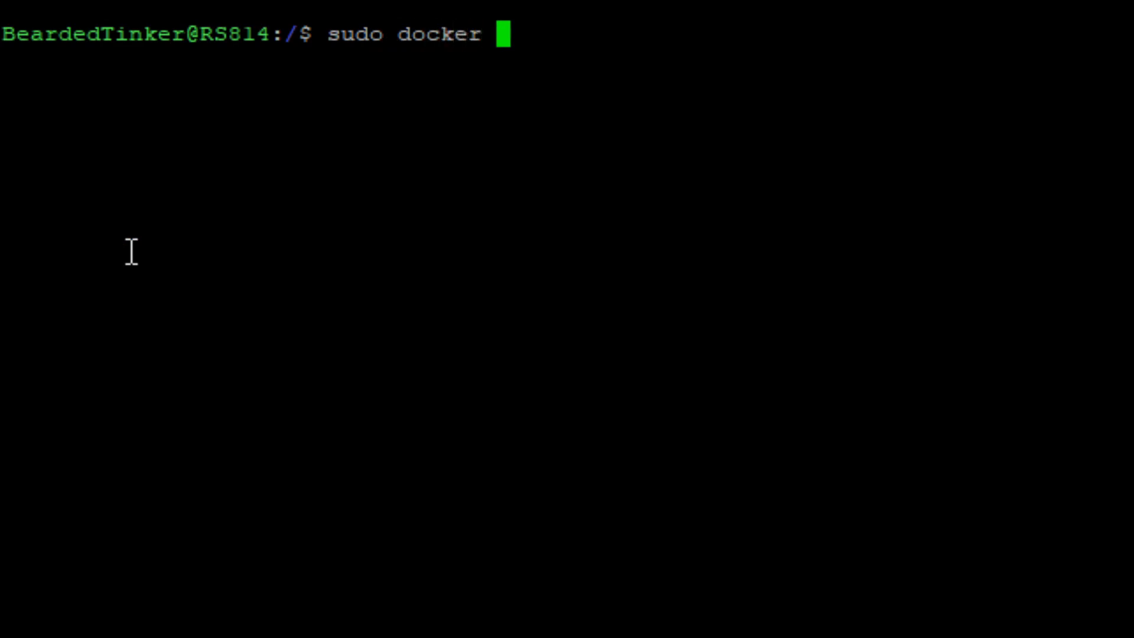
{"action": "type", "text": "netwoir"}
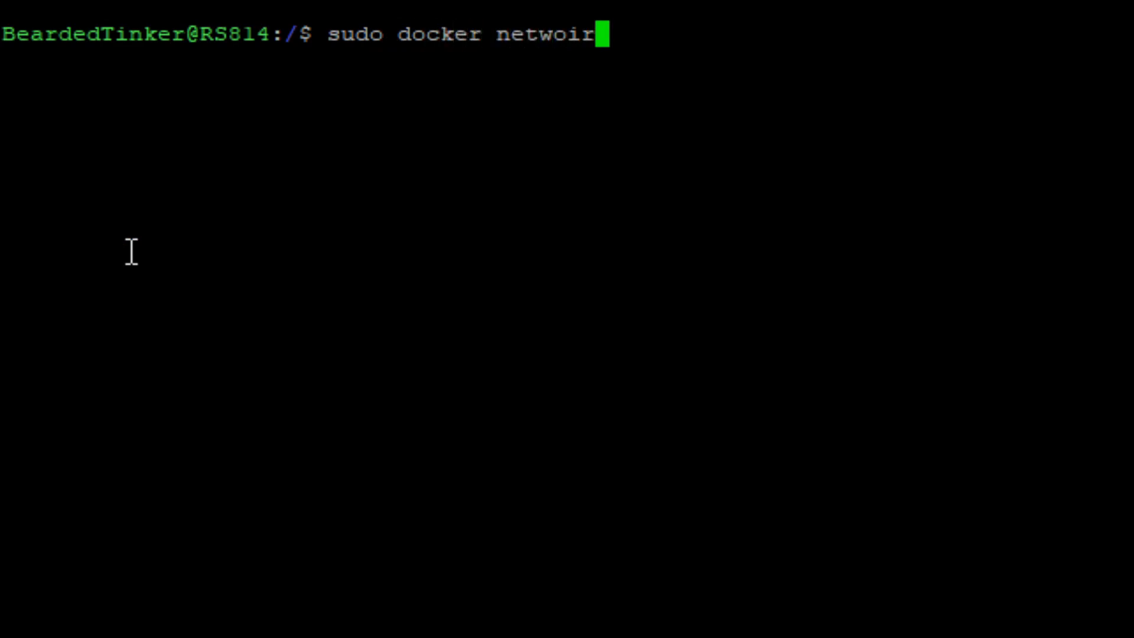
{"action": "key", "text": "BackSpace"}
{"action": "key", "text": "BackSpace"}
{"action": "type", "text": "ri"}
{"action": "key", "text": "BackSpace"}
{"action": "type", "text": "kj"}
{"action": "key", "text": "BackSpace"}
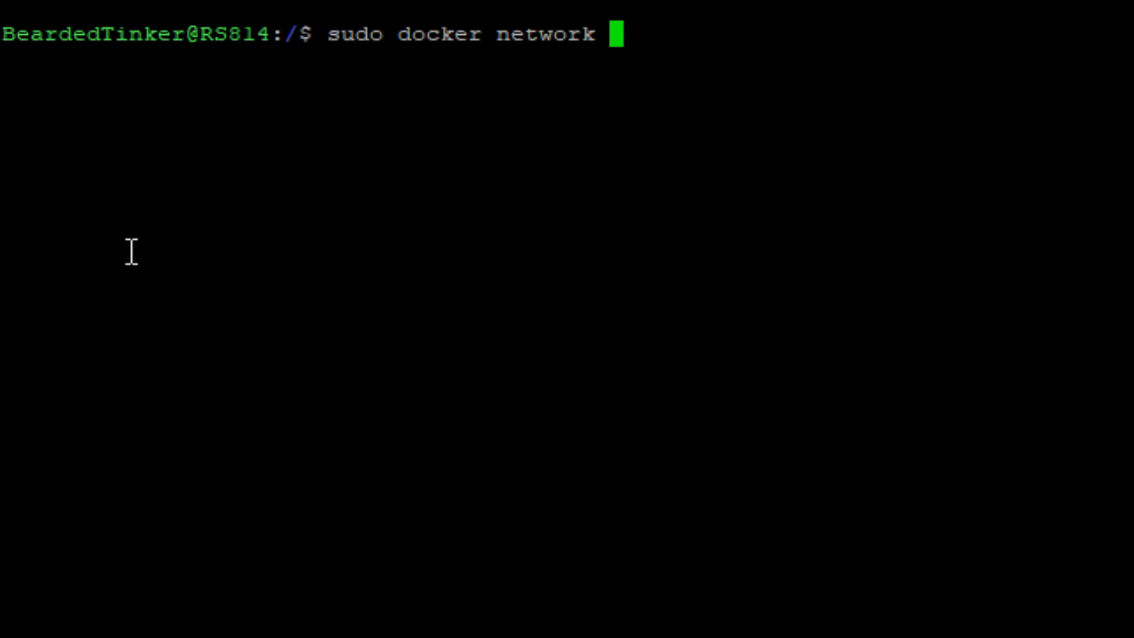
{"action": "type", "text": "create"}
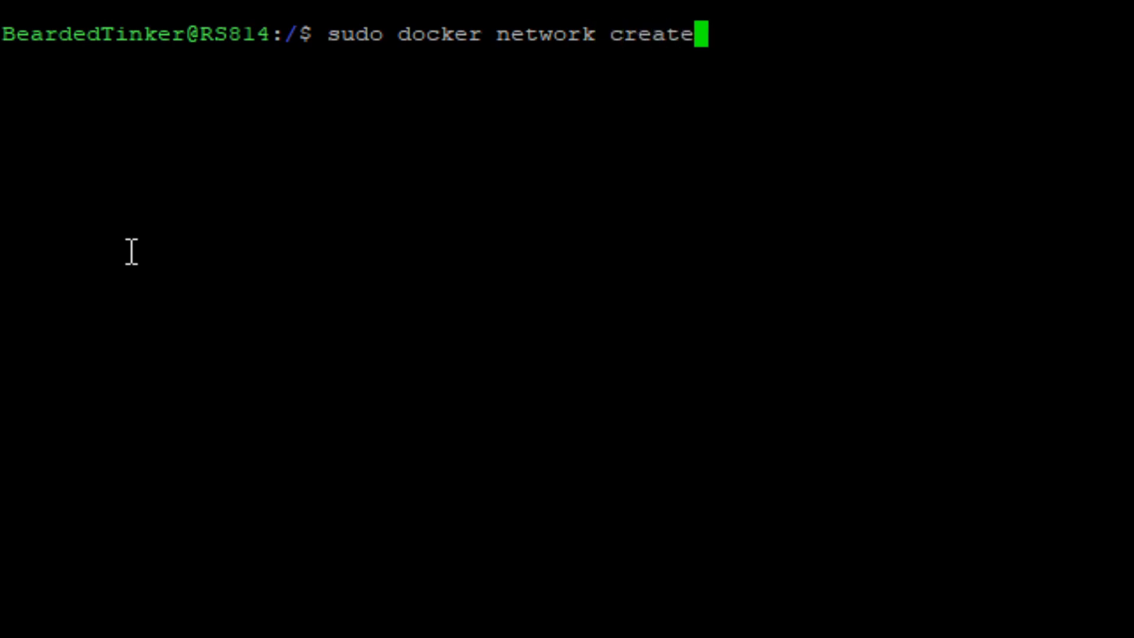
{"action": "type", "text": " -d "}
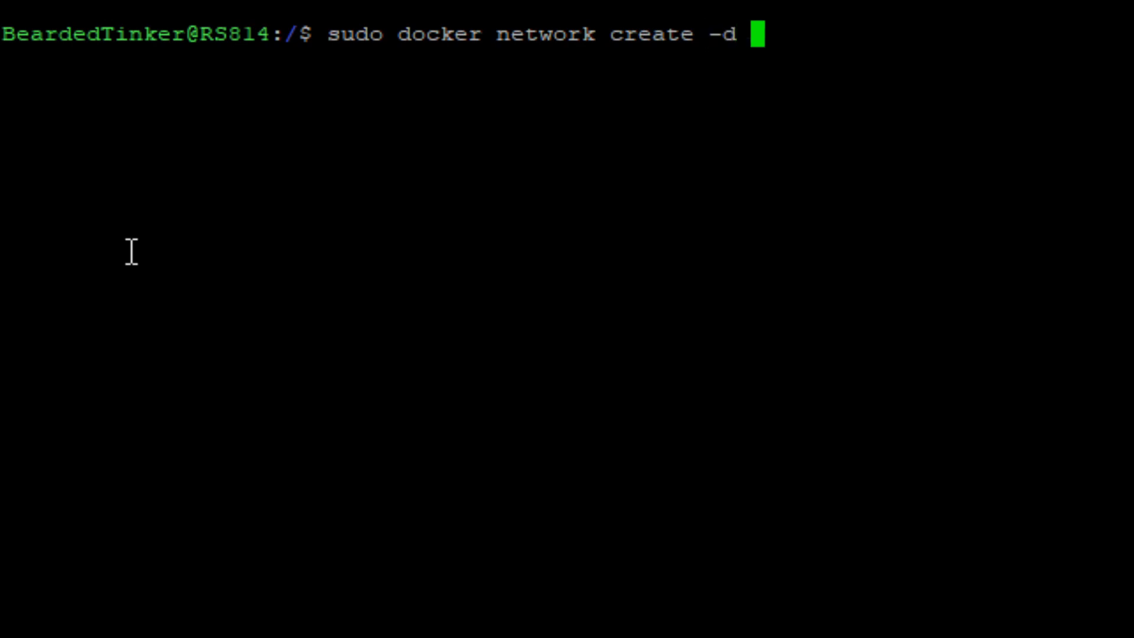
{"action": "type", "text": "macvlan "}
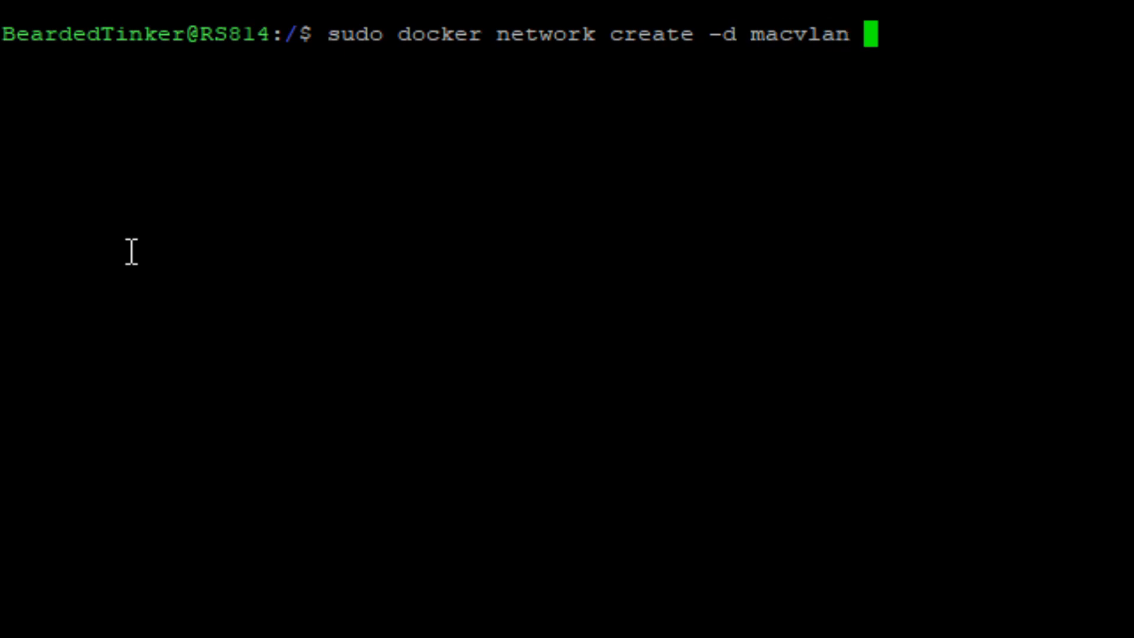
{"action": "type", "text": "--"}
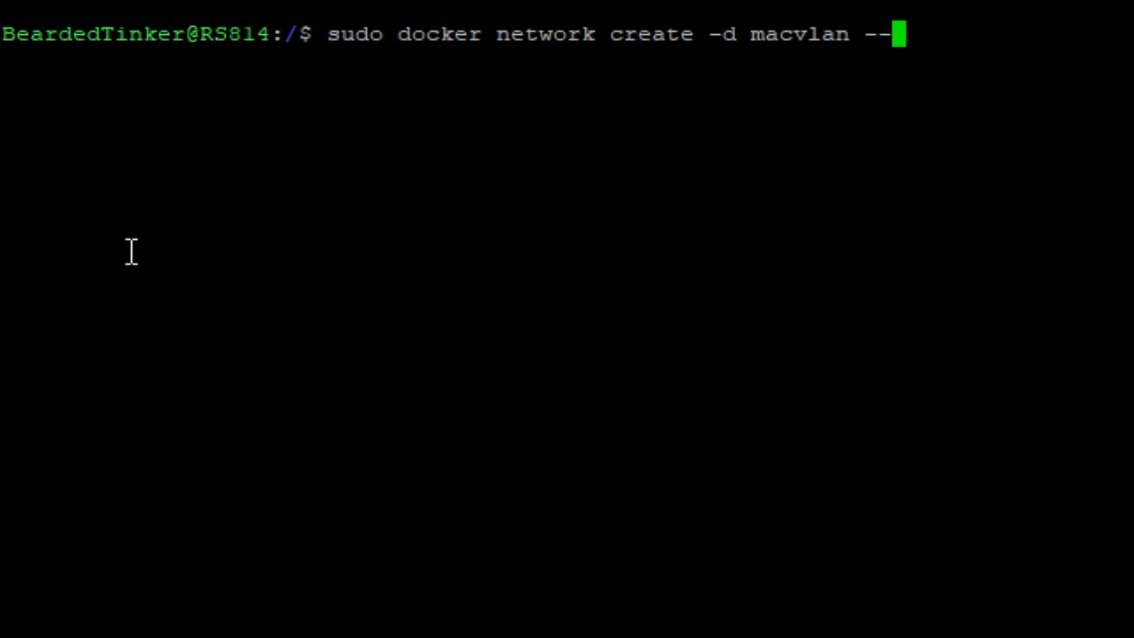
Add the option --subnet=192.168.1.0/24 to the docker network create command.
{"action": "type", "text": "subner"}
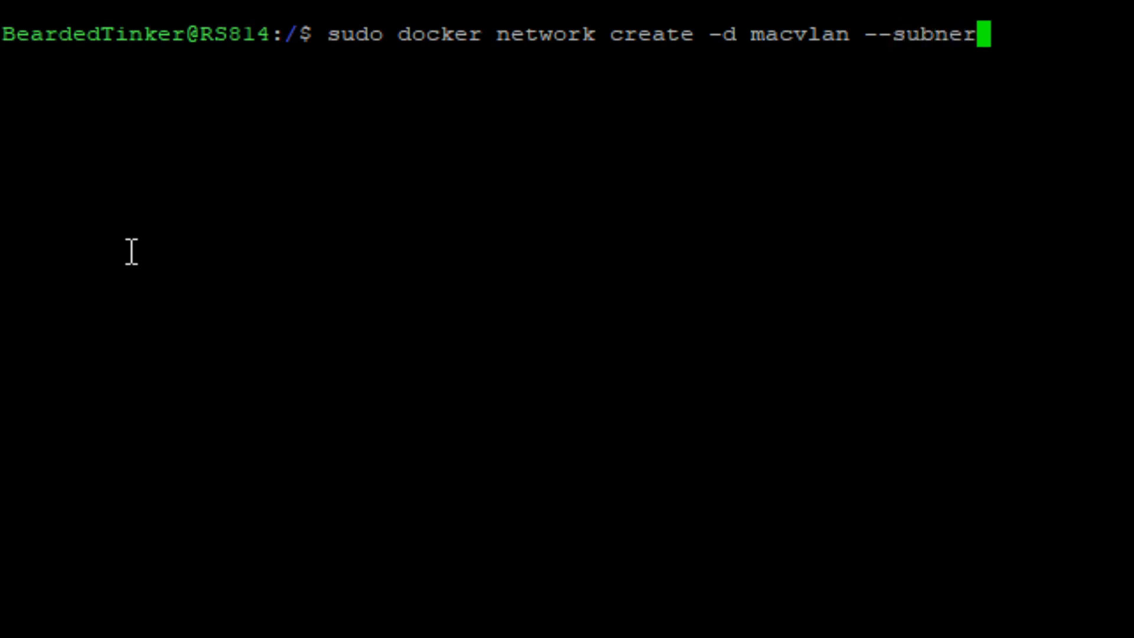
{"action": "type", "text": "="}
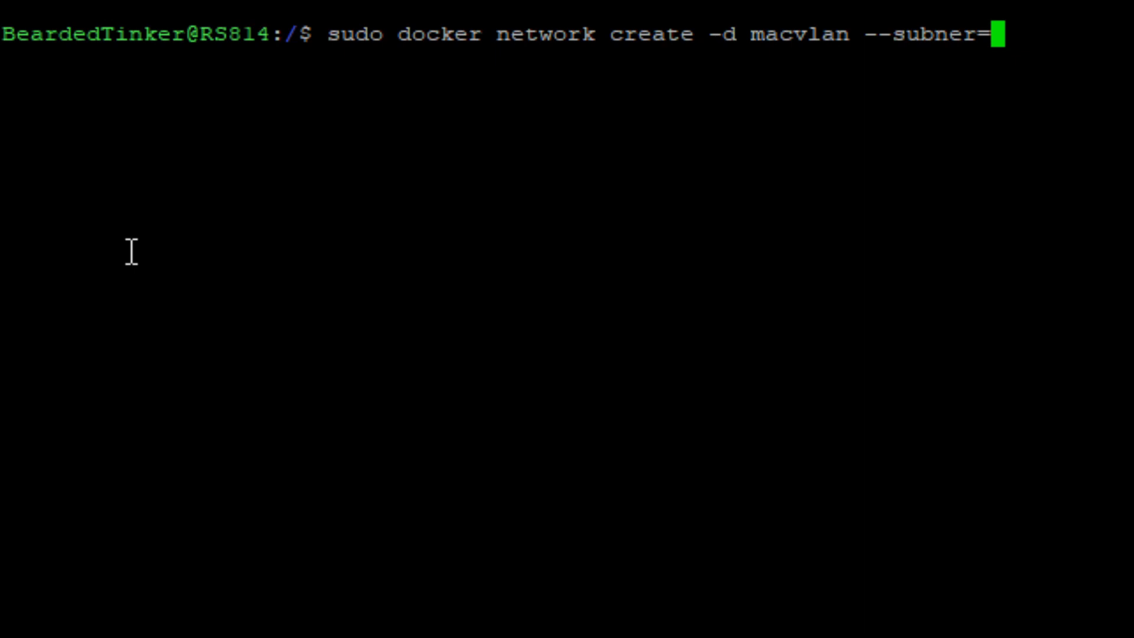
{"action": "key", "text": "BackSpace"}
{"action": "key", "text": "BackSpace"}
{"action": "type", "text": "t"}
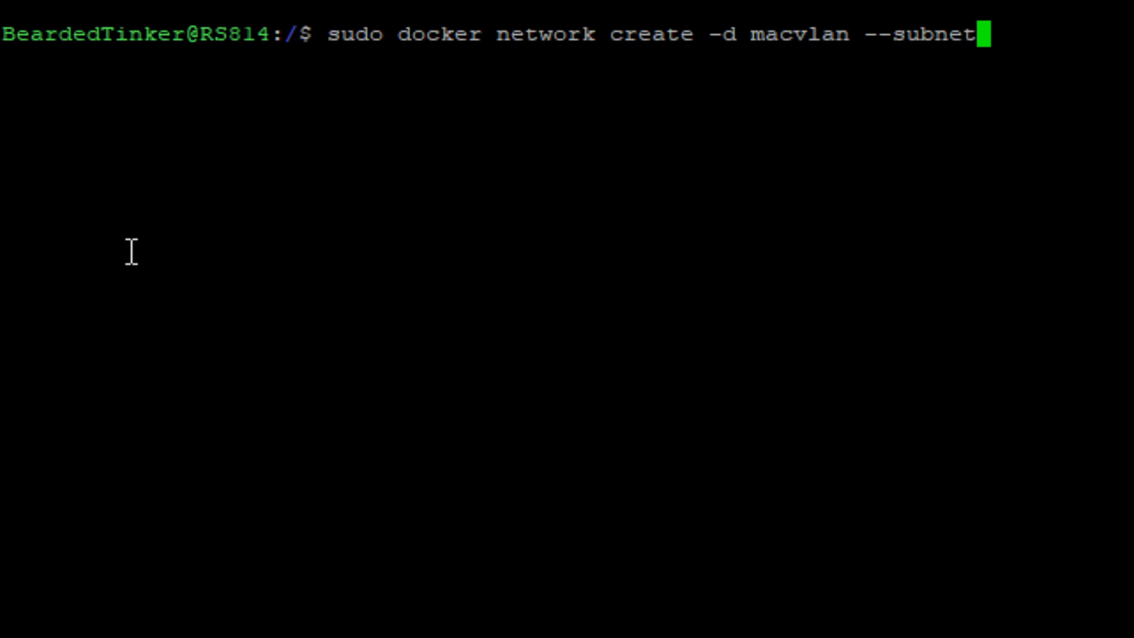
{"action": "type", "text": "=192.1"}
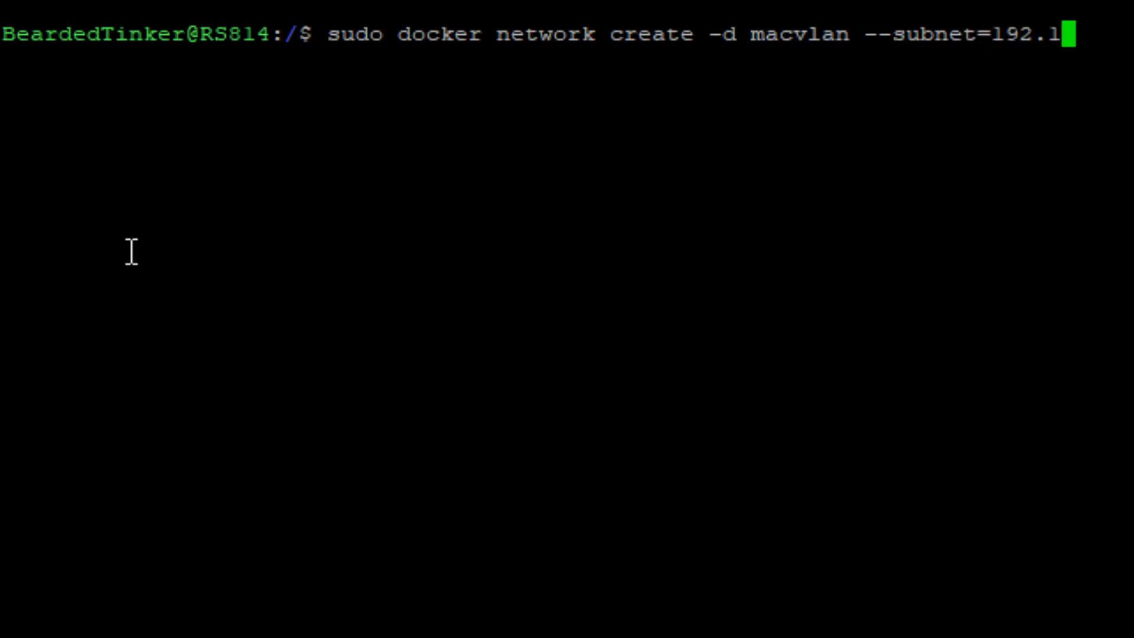
{"action": "type", "text": "68.1."}
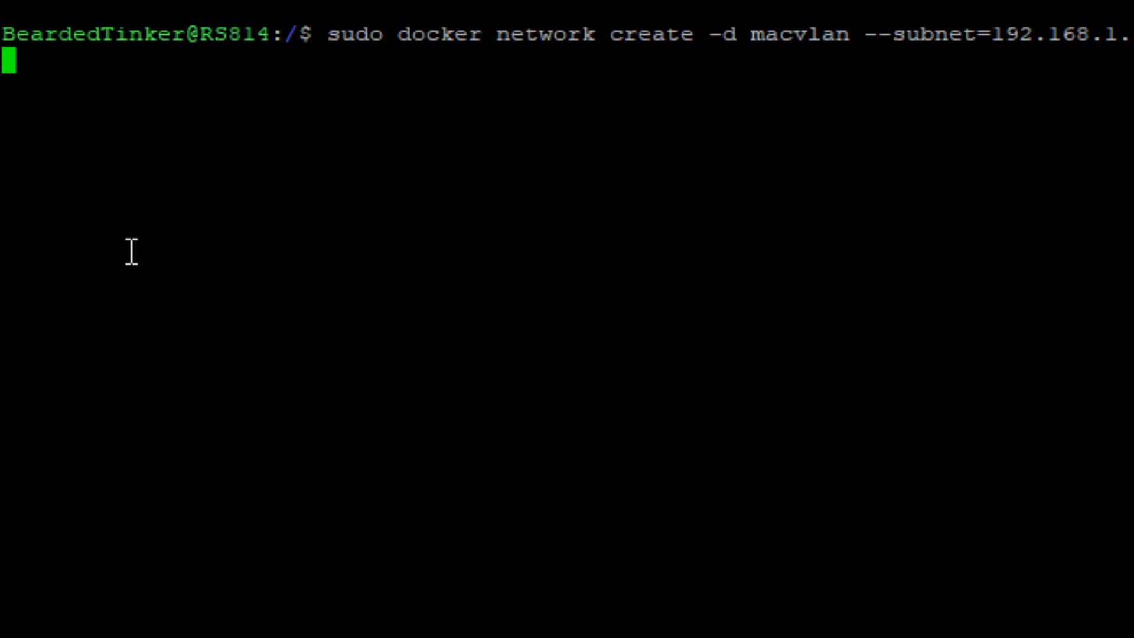
{"action": "type", "text": "0/24"}
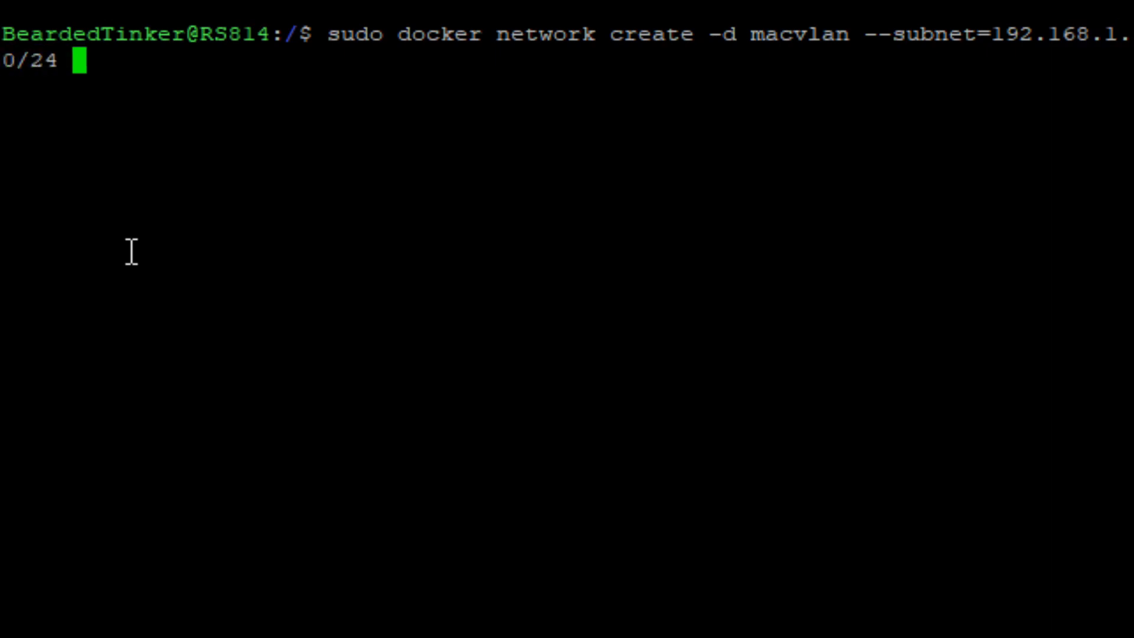
{"action": "type", "text": " --"}
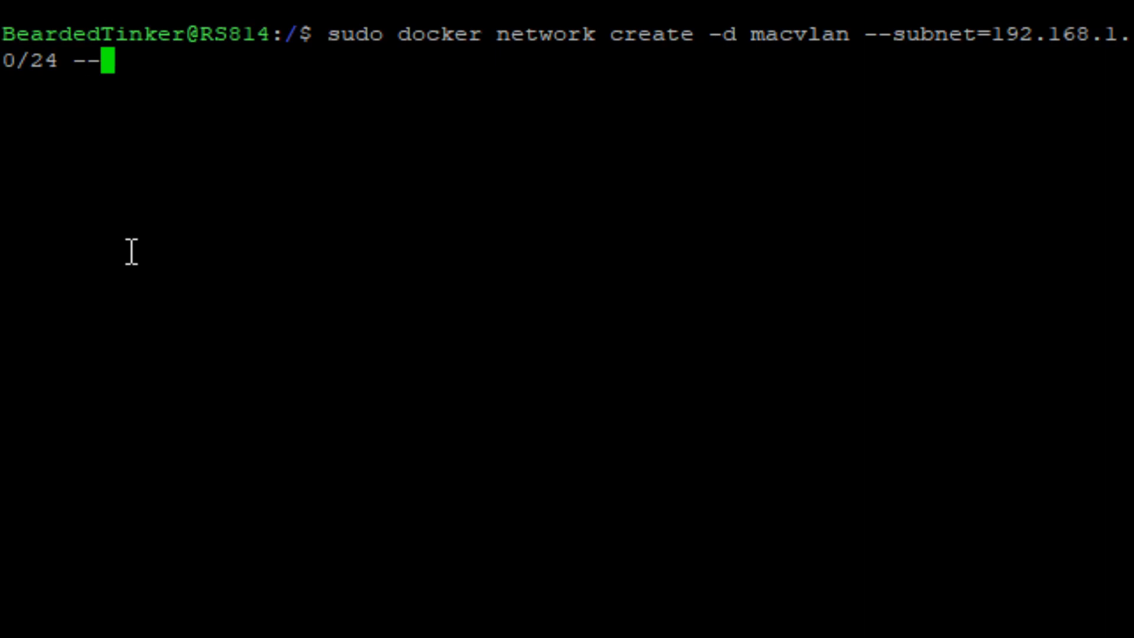
{"action": "type", "text": "ip"}
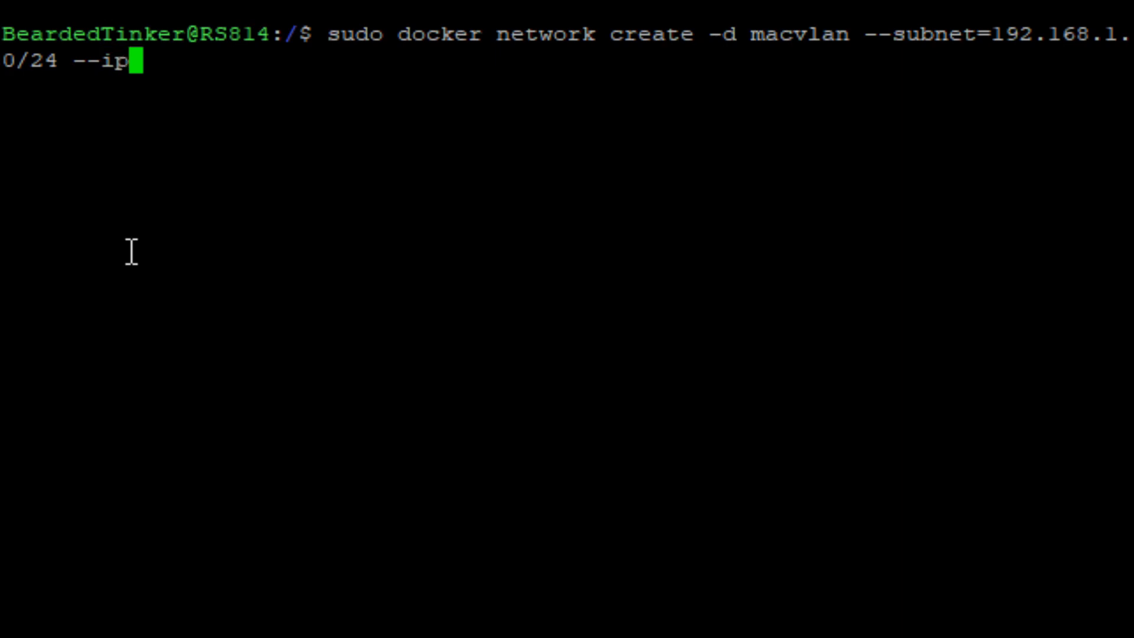
{"action": "type", "text": "-range"}
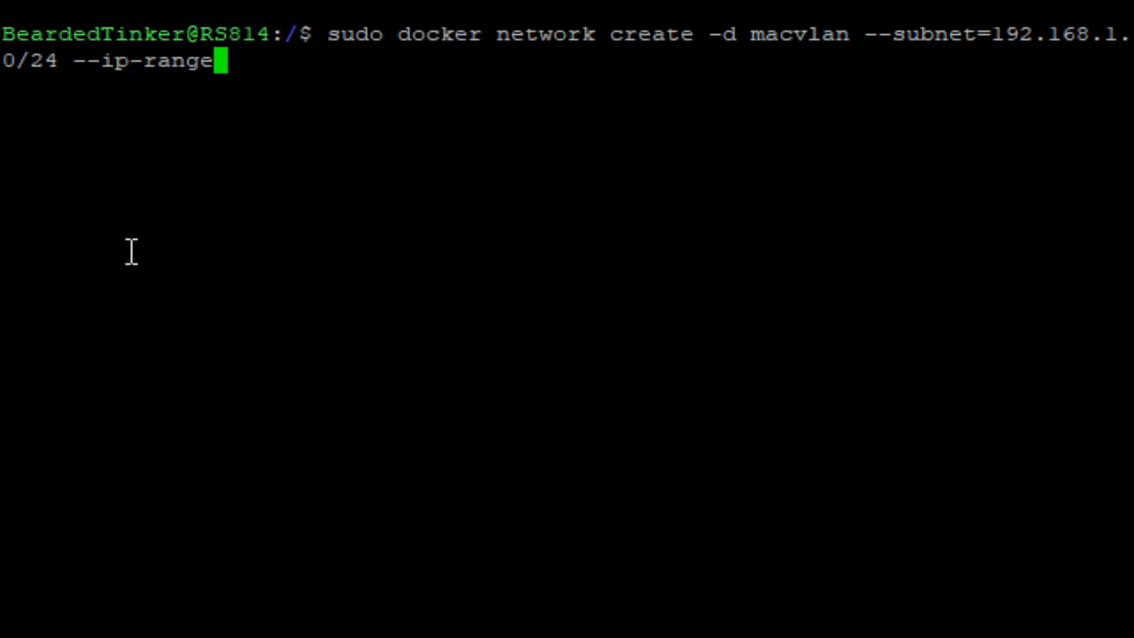
{"action": "type", "text": "="}
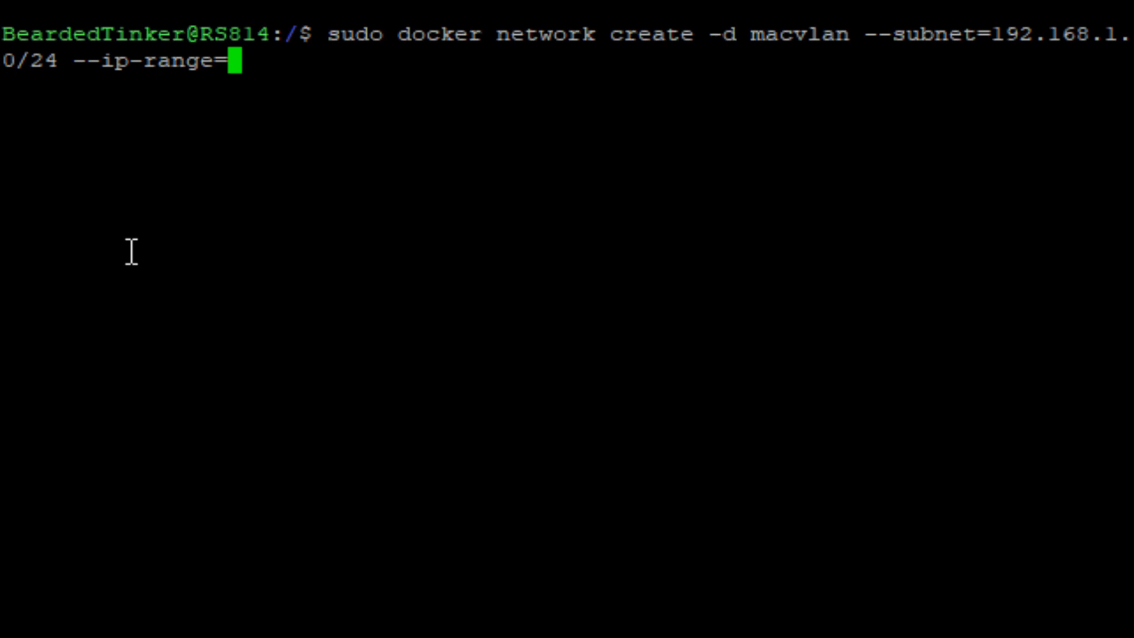
Append --ip-range=192.168.1.199/32 to the network command to restrict it to that single address.
{"action": "type", "text": "192.168."}
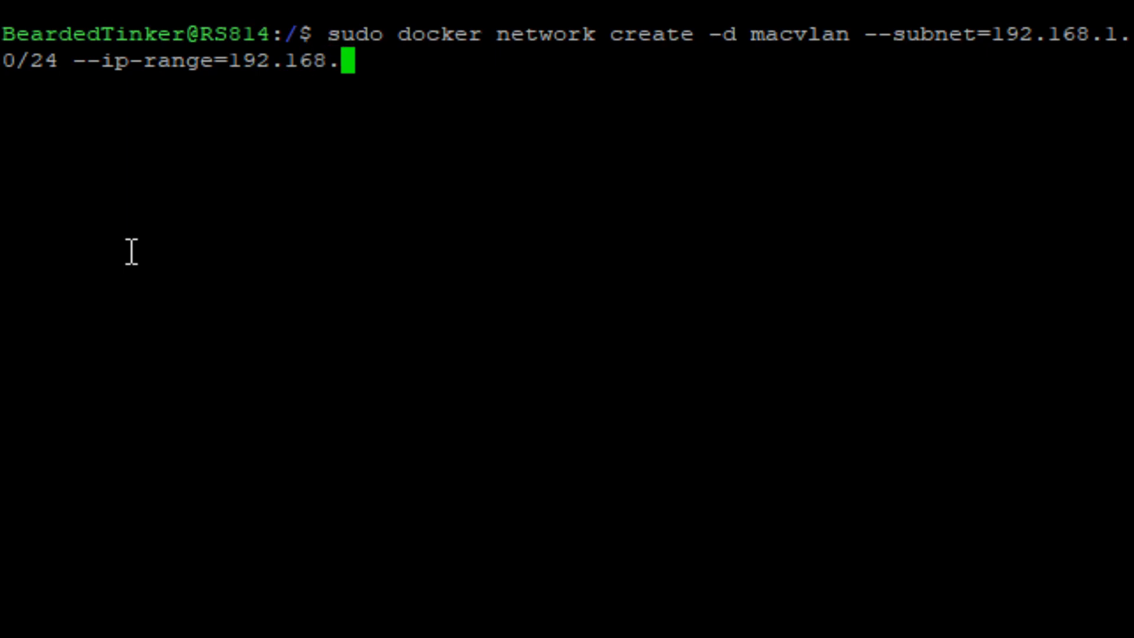
{"action": "type", "text": "1.199"}
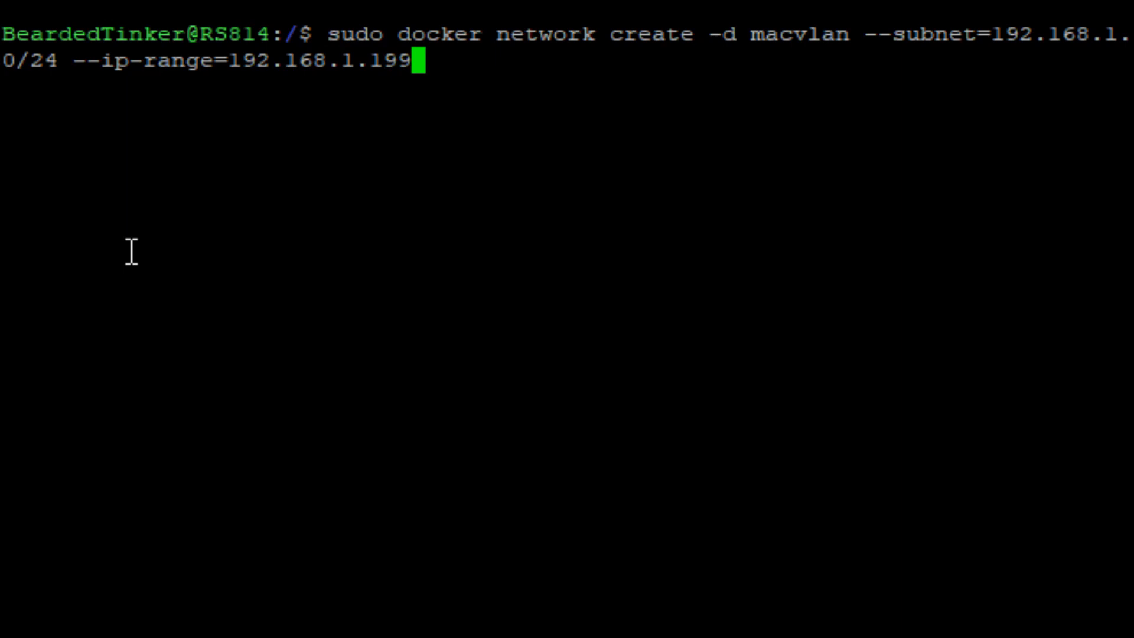
{"action": "type", "text": "/32"}
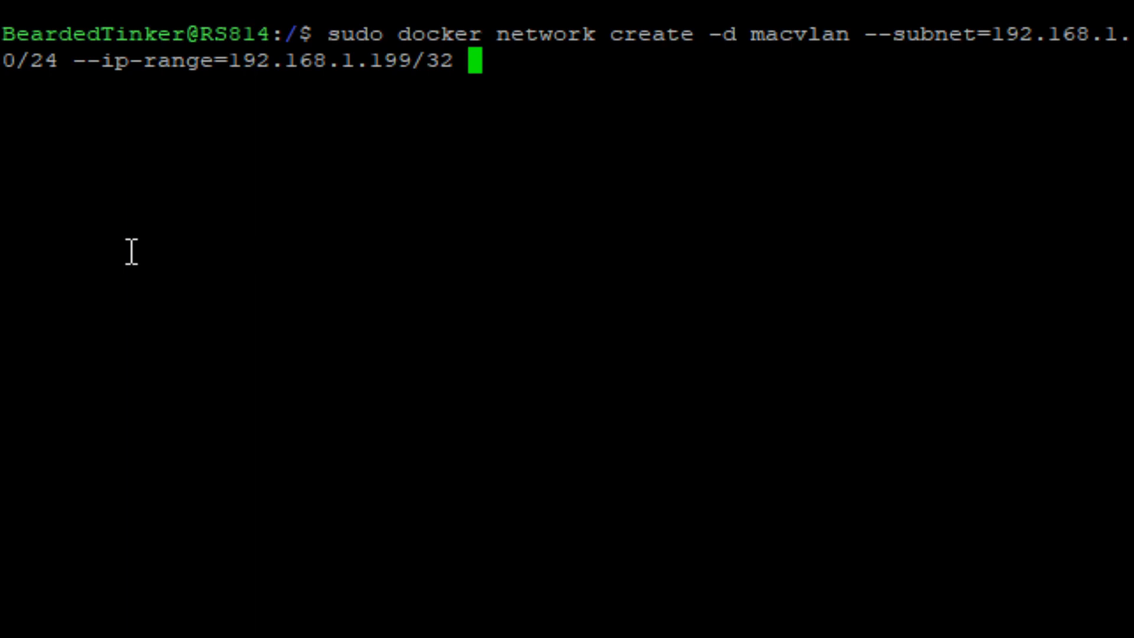
{"action": "type", "text": " --"}
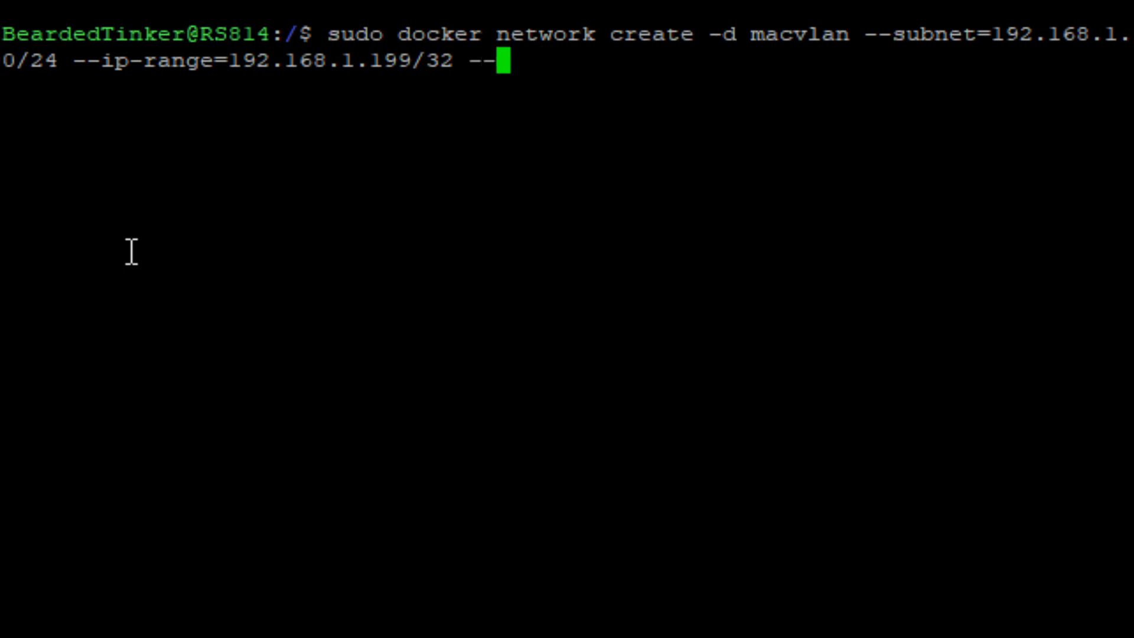
{"action": "type", "text": "gateway"}
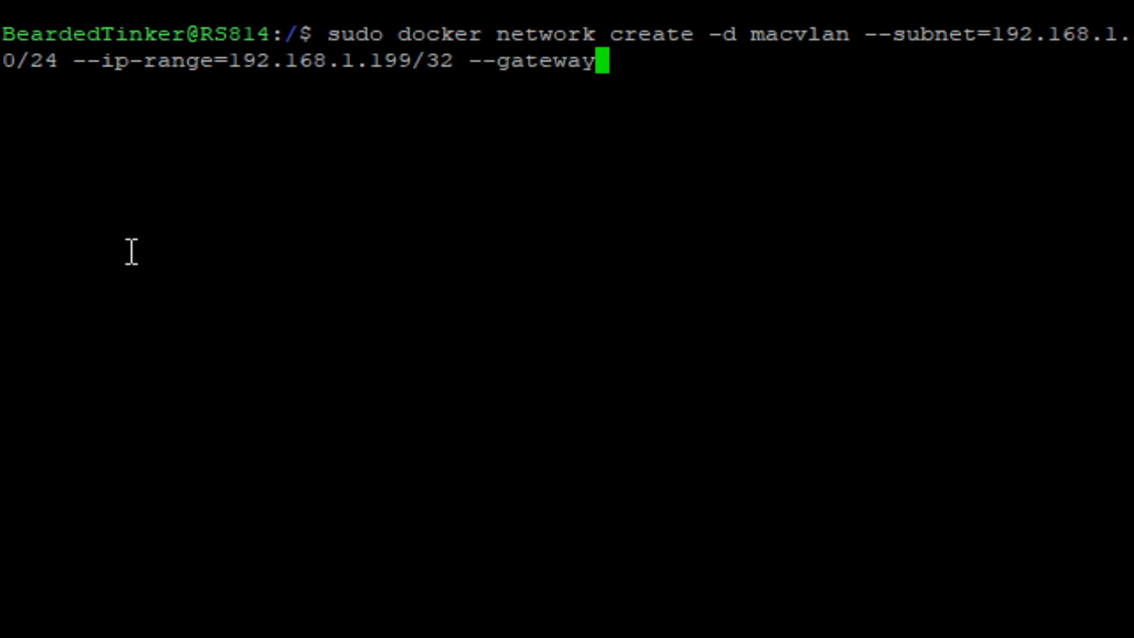
{"action": "type", "text": "="}
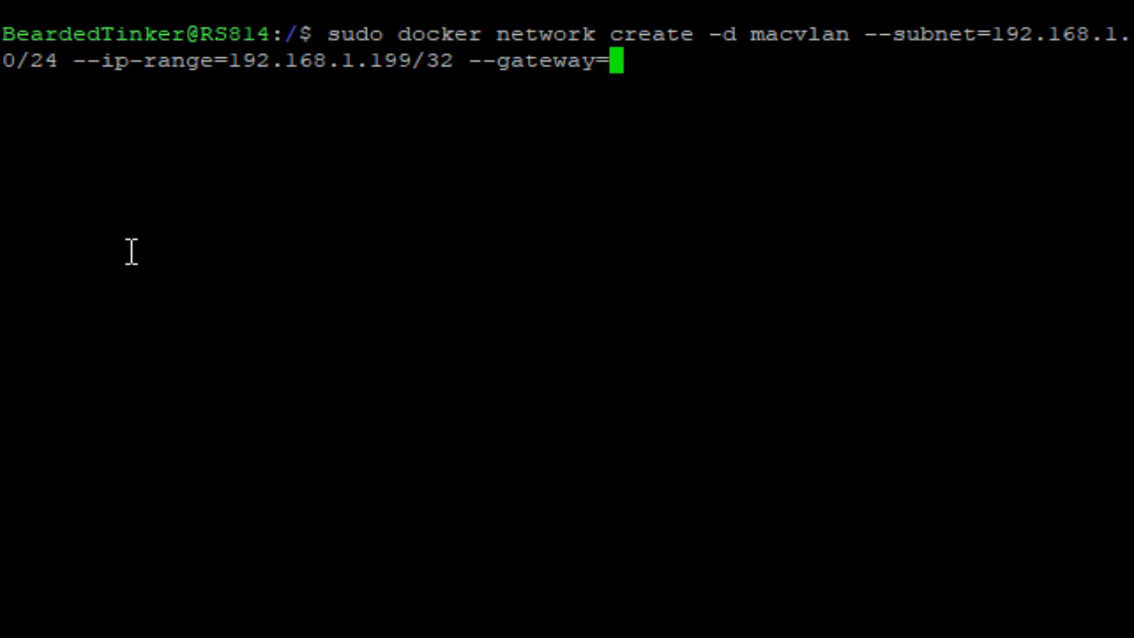
{"action": "type", "text": "192.168."}
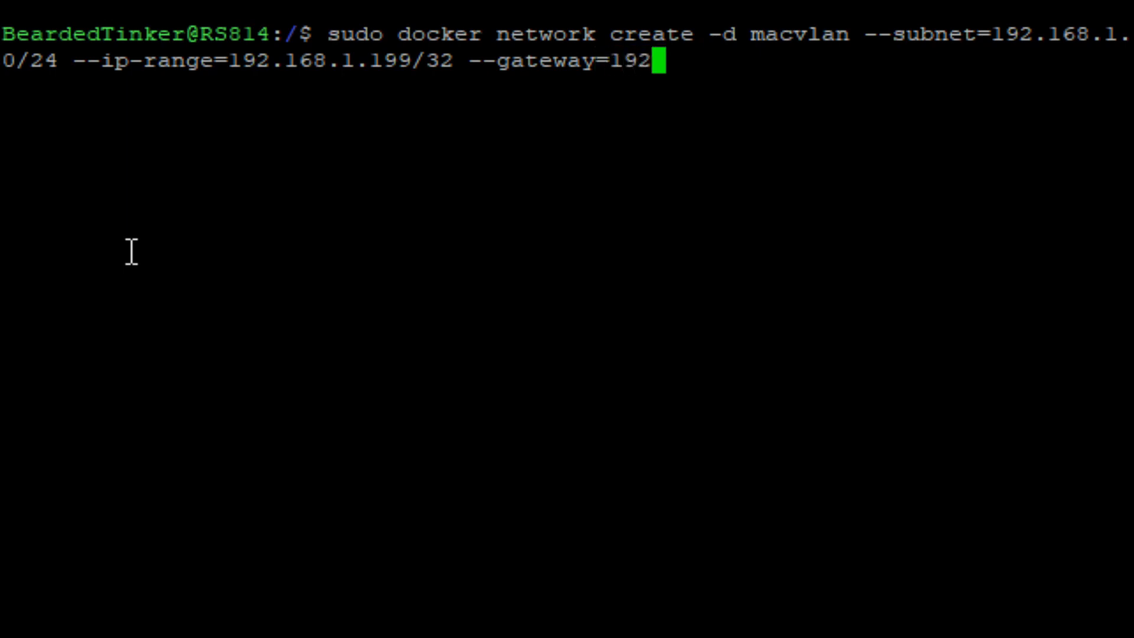
{"action": "type", "text": "1.1"}
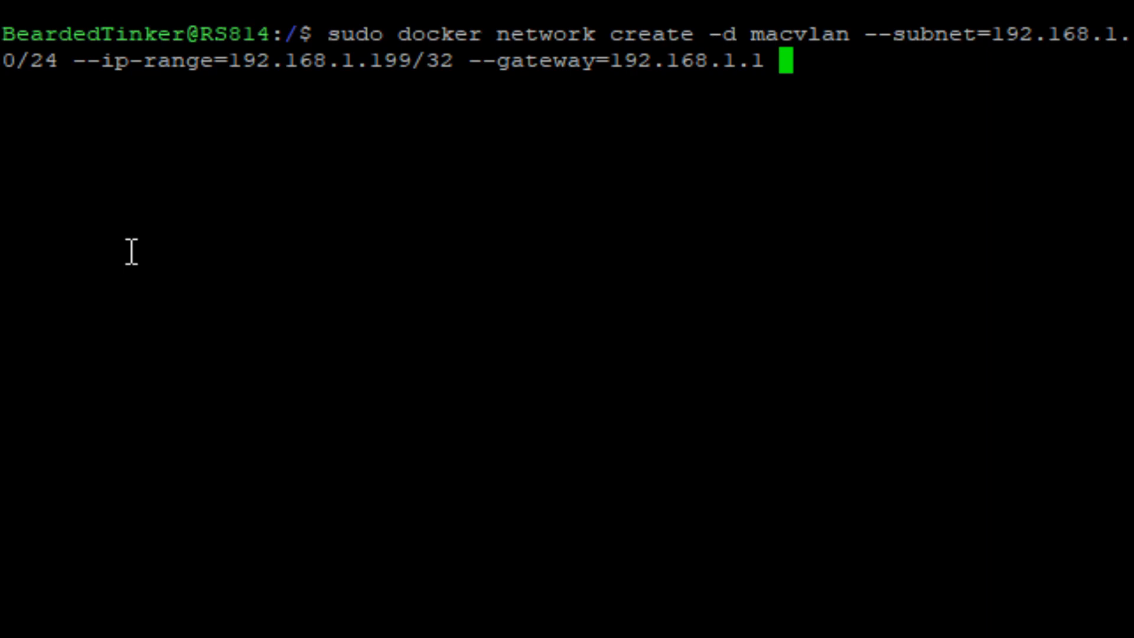
Bind the Docker network to the eth0 interface by adding -o parent=eth0 to the command.
{"action": "type", "text": "-o "}
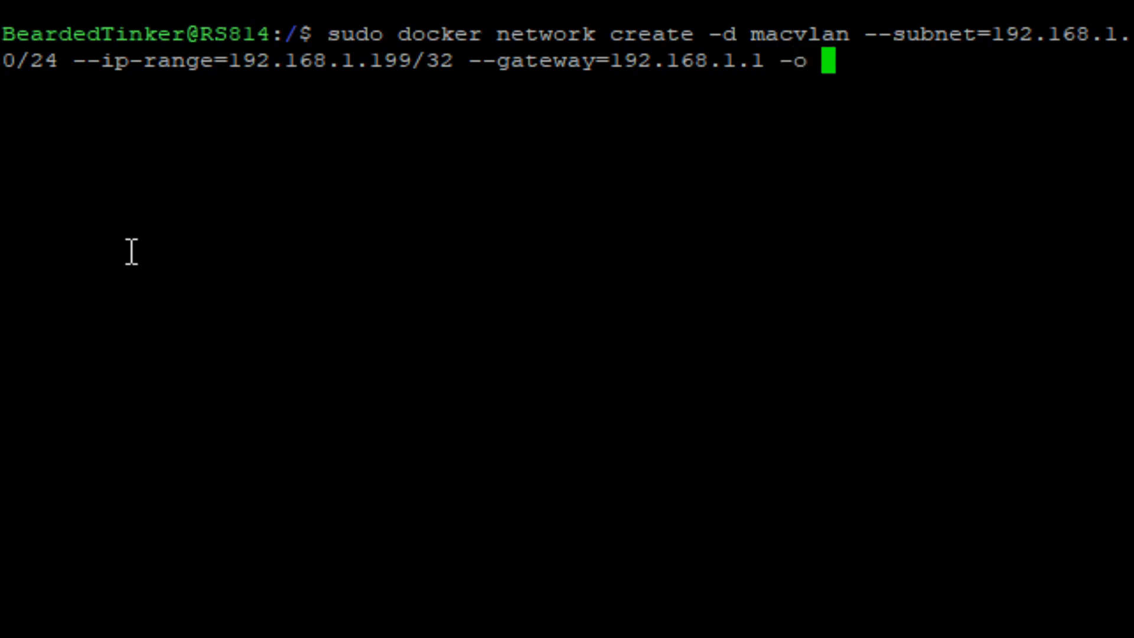
{"action": "type", "text": "pa"}
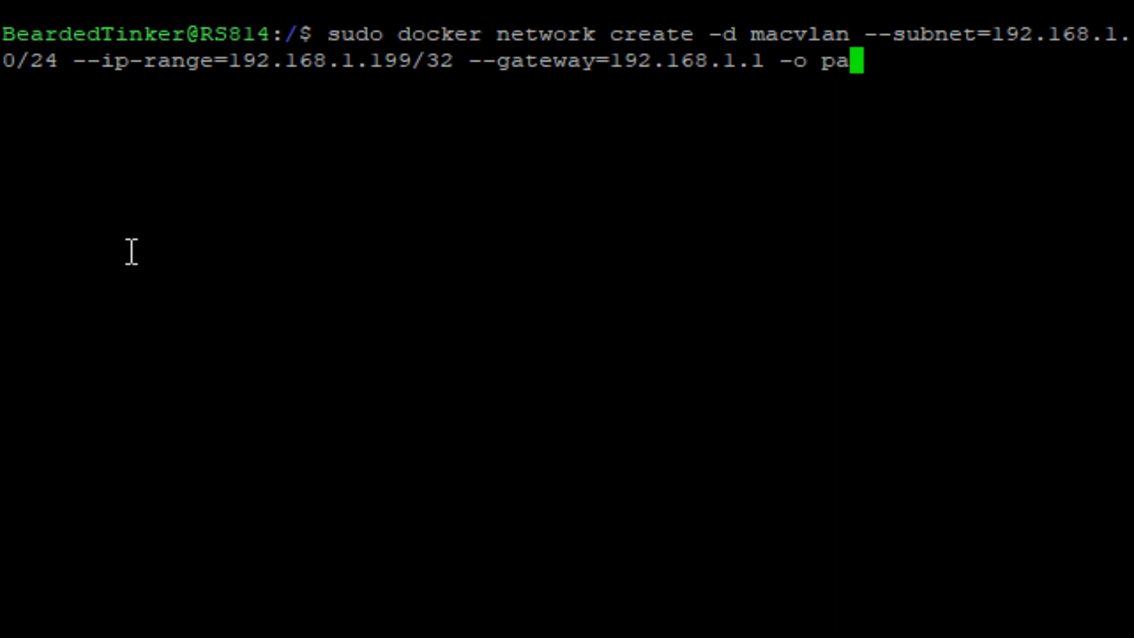
{"action": "type", "text": "rent="}
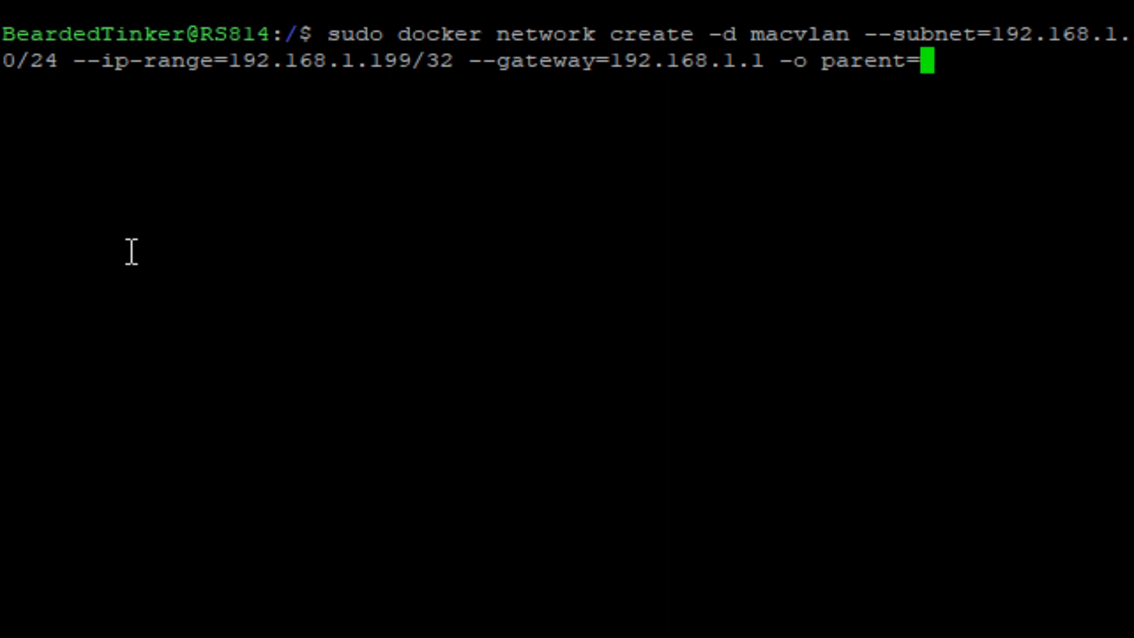
{"action": "type", "text": "e"}
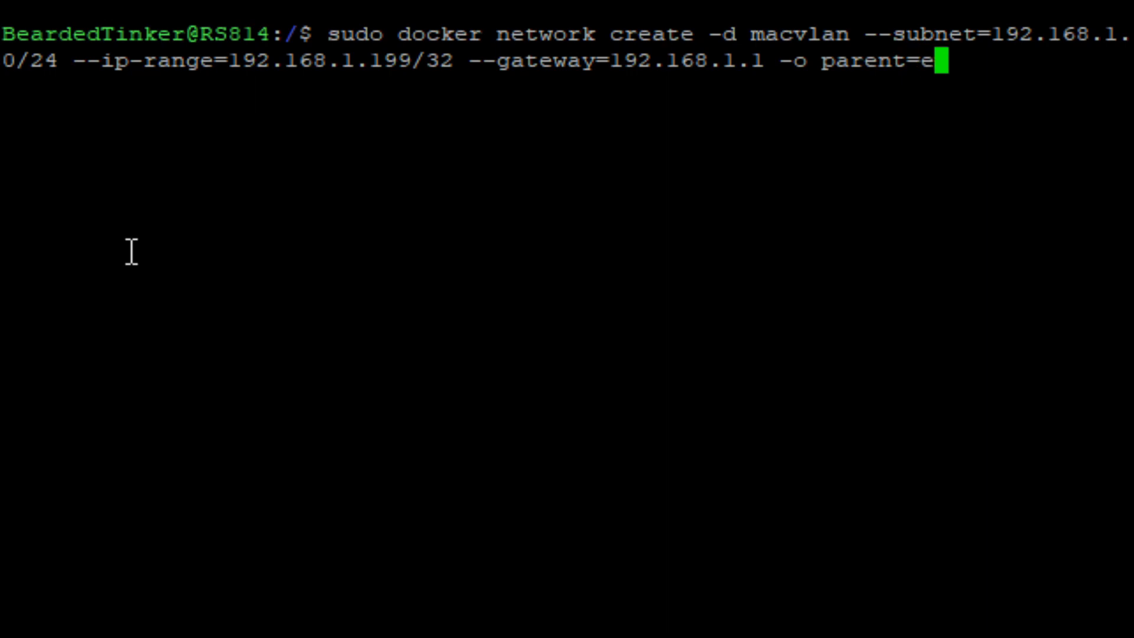
{"action": "type", "text": "th0"}
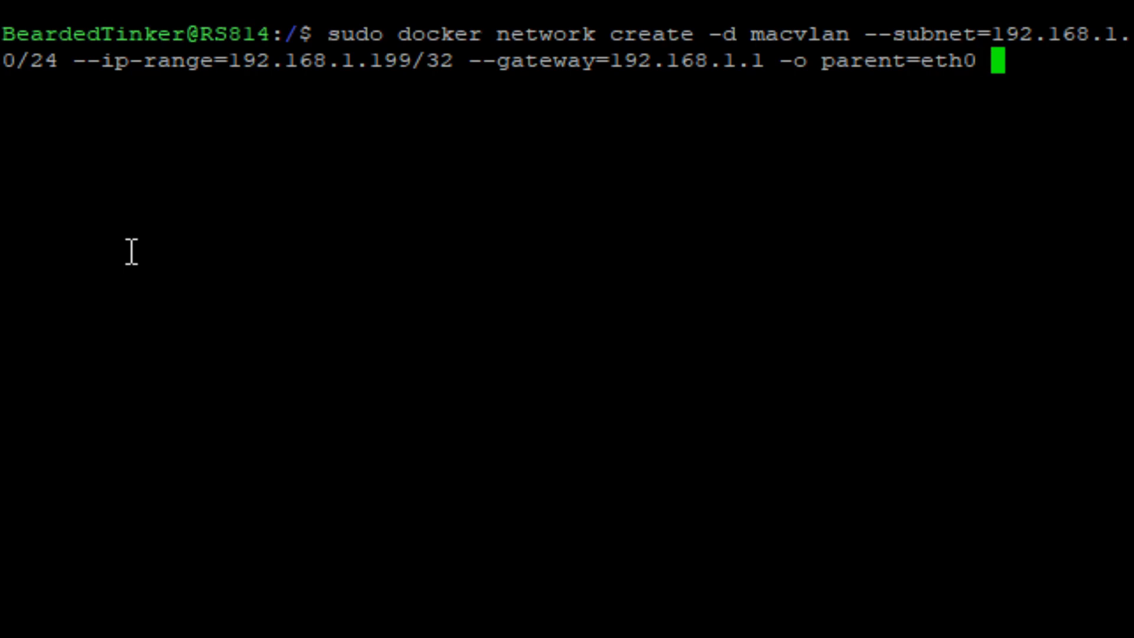
Name the network pihole_network at the end of the command and run it.
{"action": "type", "text": "pihole"}
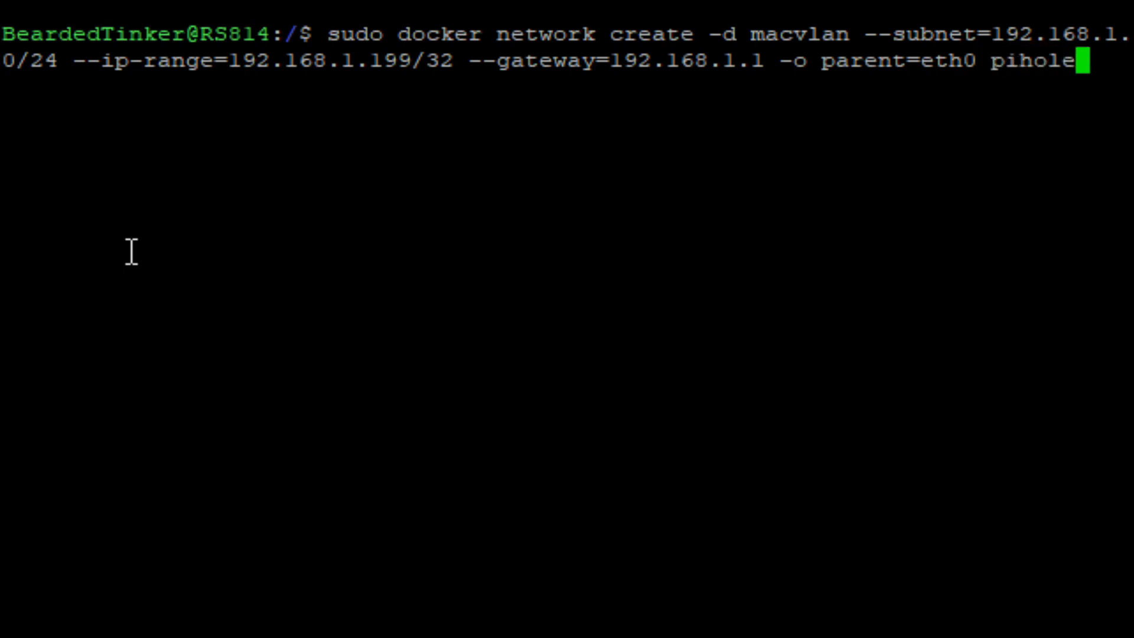
{"action": "type", "text": "_ho"}
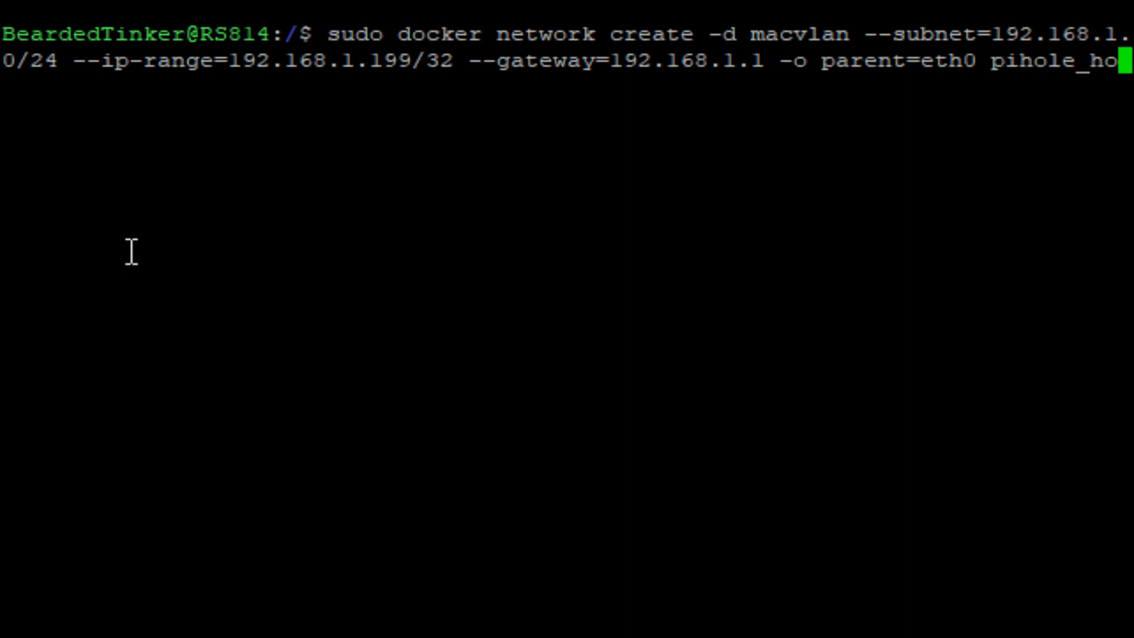
{"action": "key", "text": "BackSpace"}
{"action": "key", "text": "BackSpace"}
{"action": "type", "text": "net"}
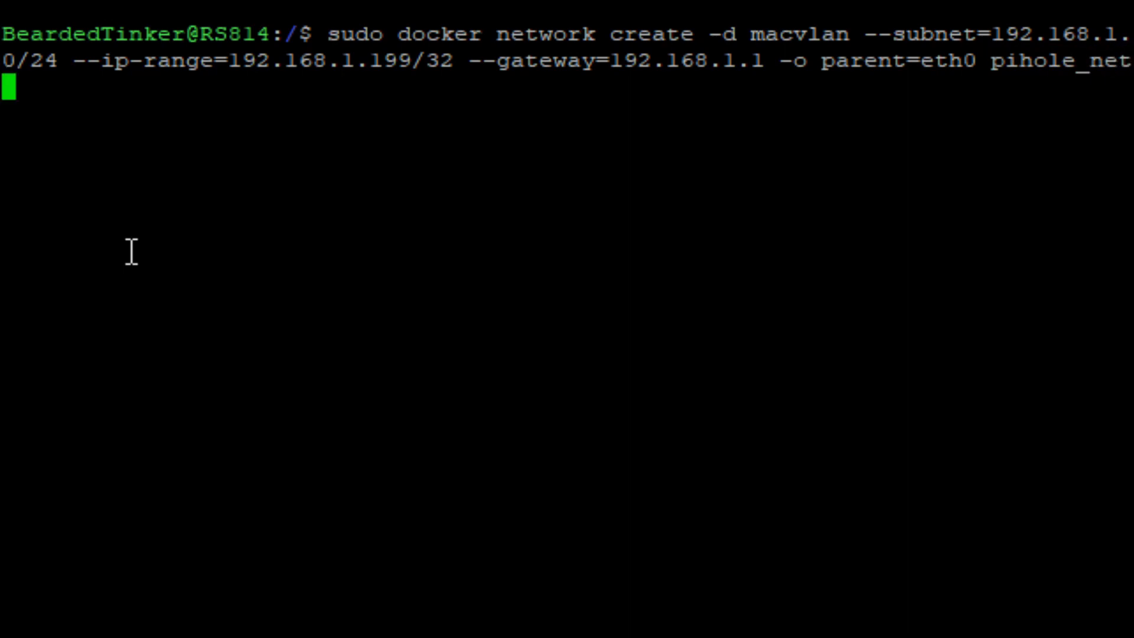
{"action": "type", "text": "work"}
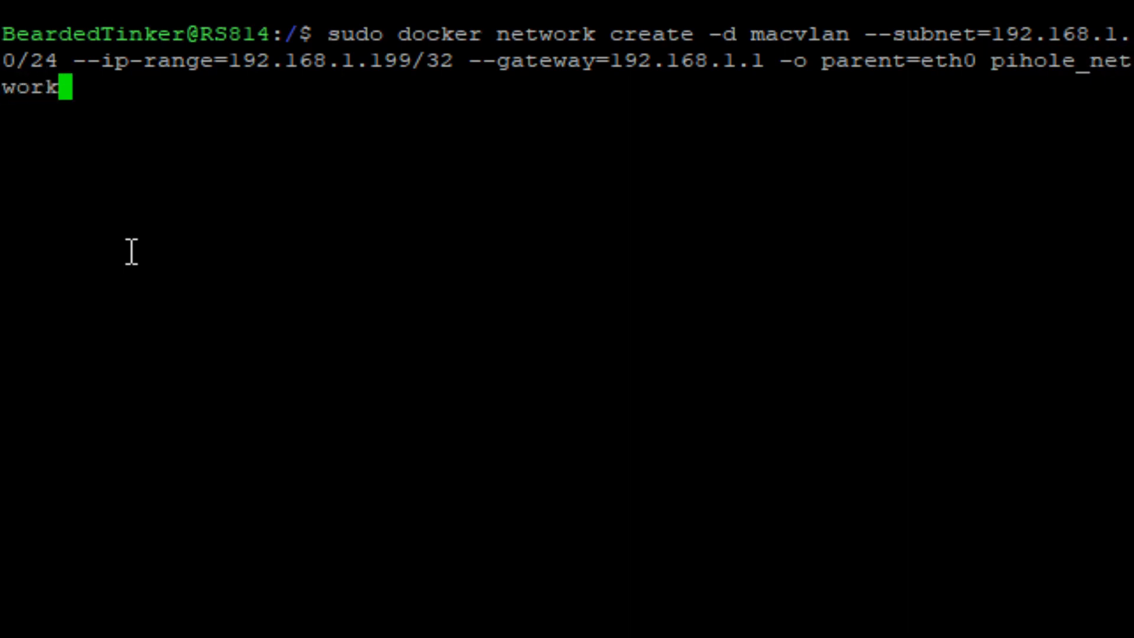
{"action": "key", "text": "Return"}
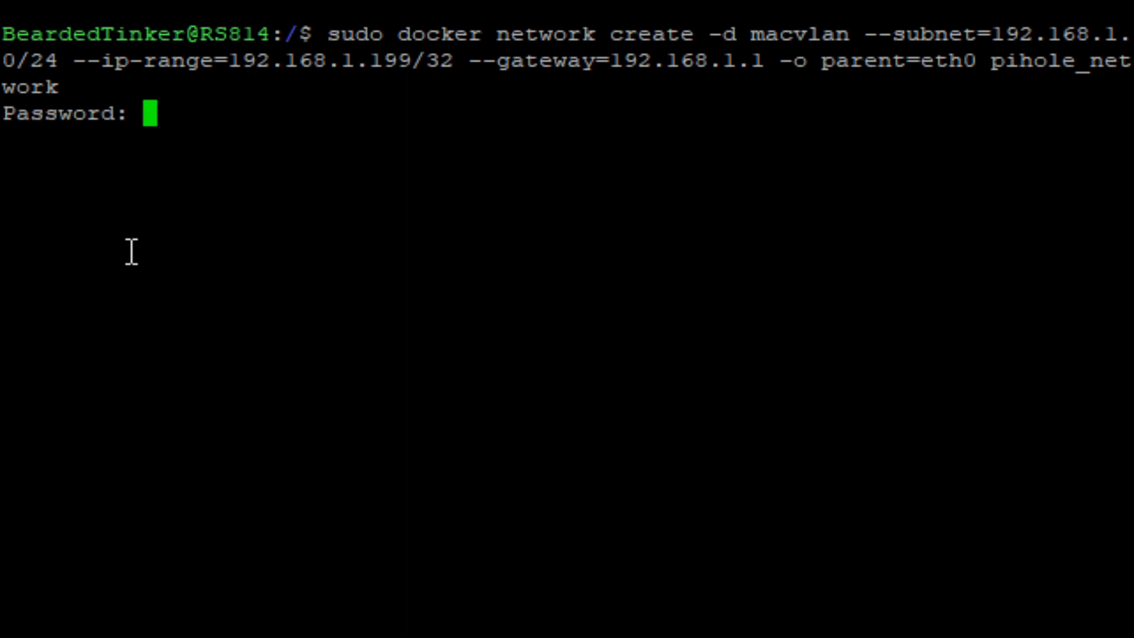
Submit the account password to authorize the network creation, then switch to Docker on the NAS desktop and view its networks.
{"action": "key", "text": "Return"}
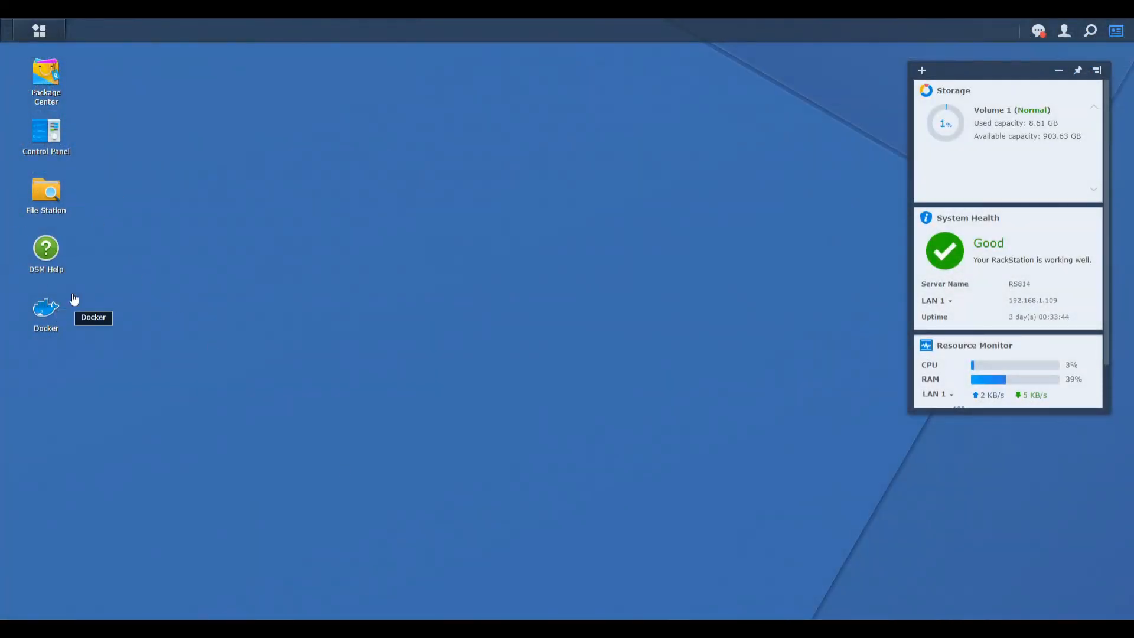
{"action": "left_click", "coordinate": [46, 310]}
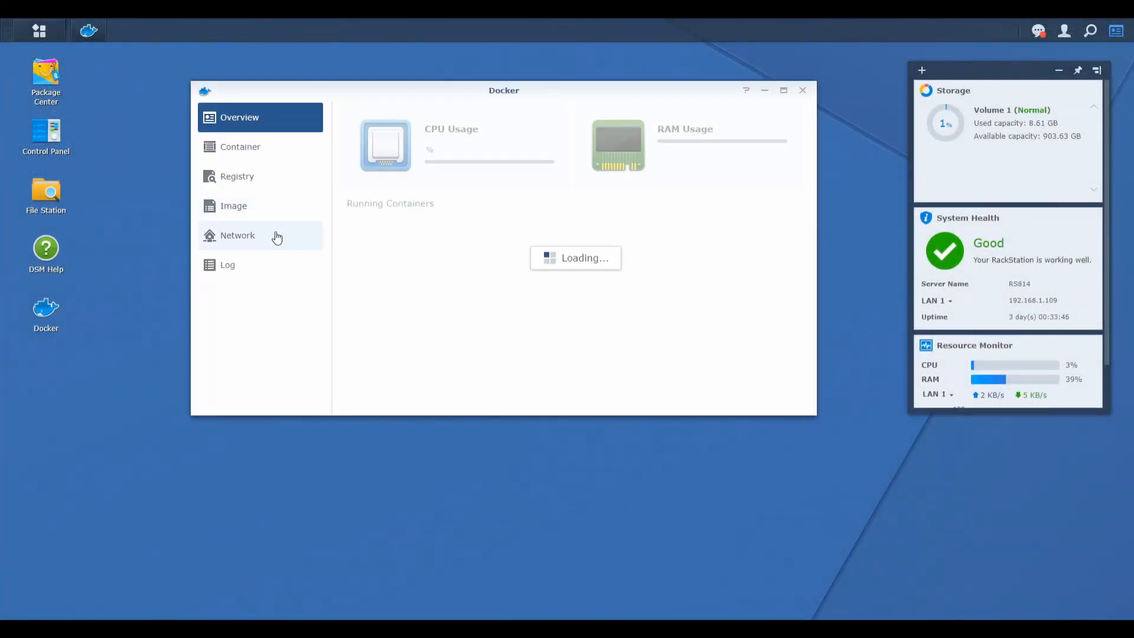
{"action": "left_click", "coordinate": [275, 236]}
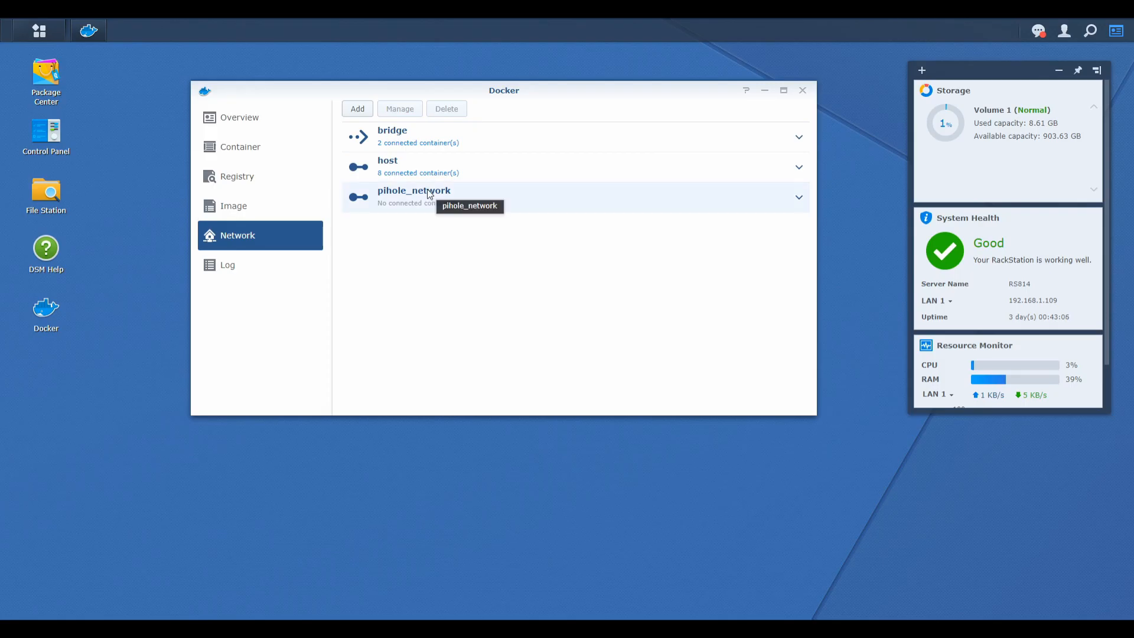
Start a new Docker network named pihole_bridge with manual IPv4 configuration.
{"action": "left_click", "coordinate": [357, 111]}
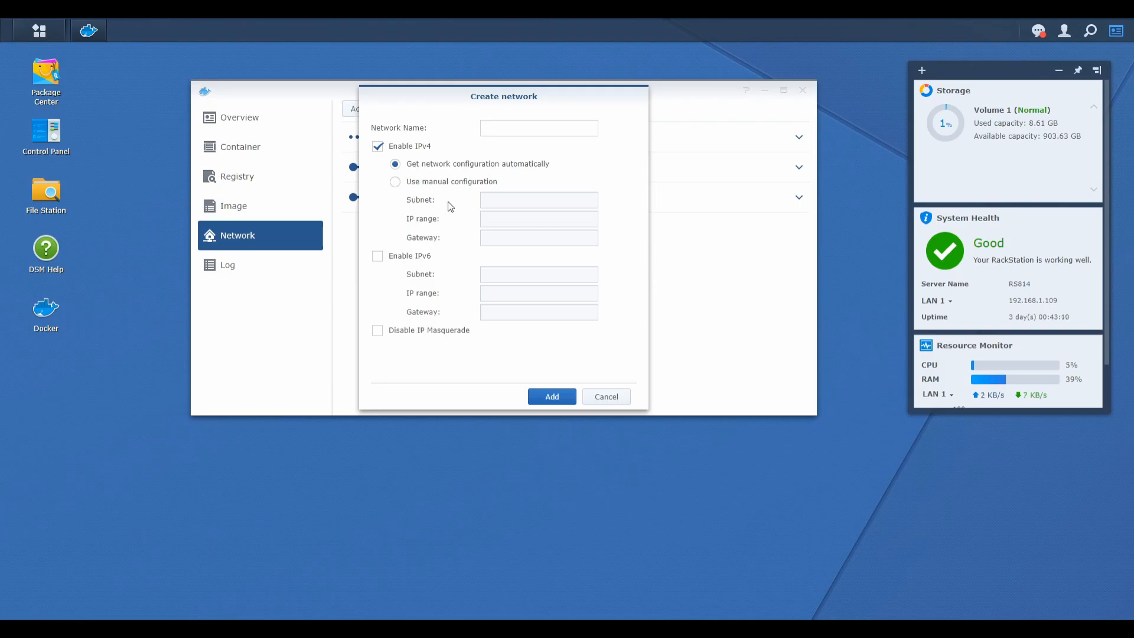
{"action": "left_click", "coordinate": [418, 188]}
{"action": "left_click", "coordinate": [490, 197]}
{"action": "left_click", "coordinate": [565, 123]}
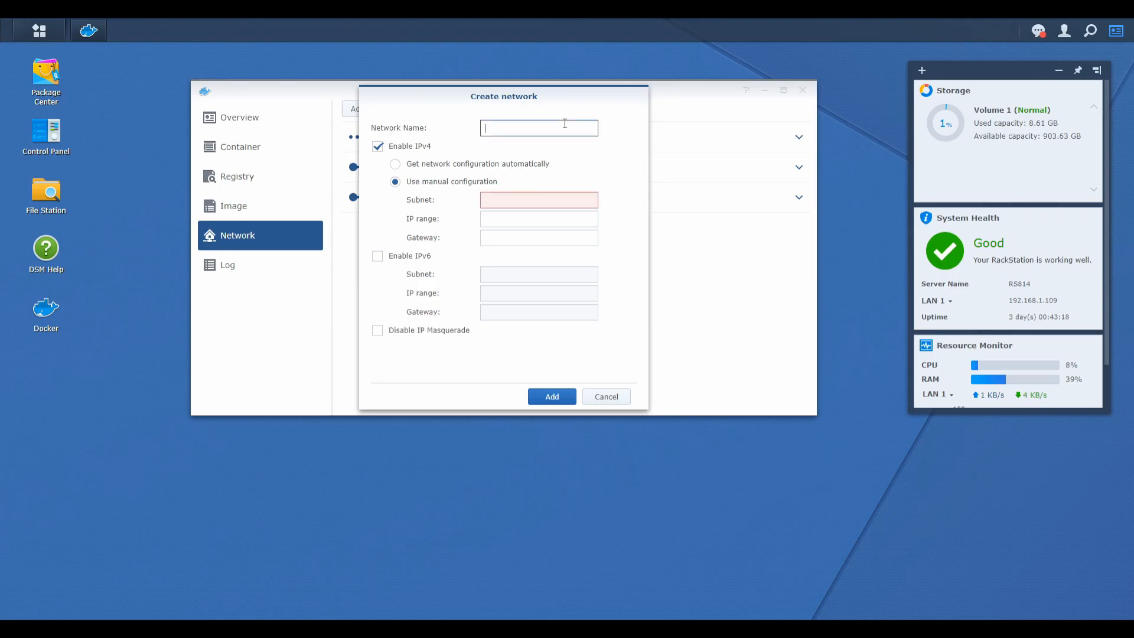
{"action": "type", "text": "pihole_bridge"}
{"action": "key", "text": "Tab"}
Set the IPv4 subnet of the pihole_bridge network to 192.168.2.0/24.
{"action": "left_click", "coordinate": [566, 207]}
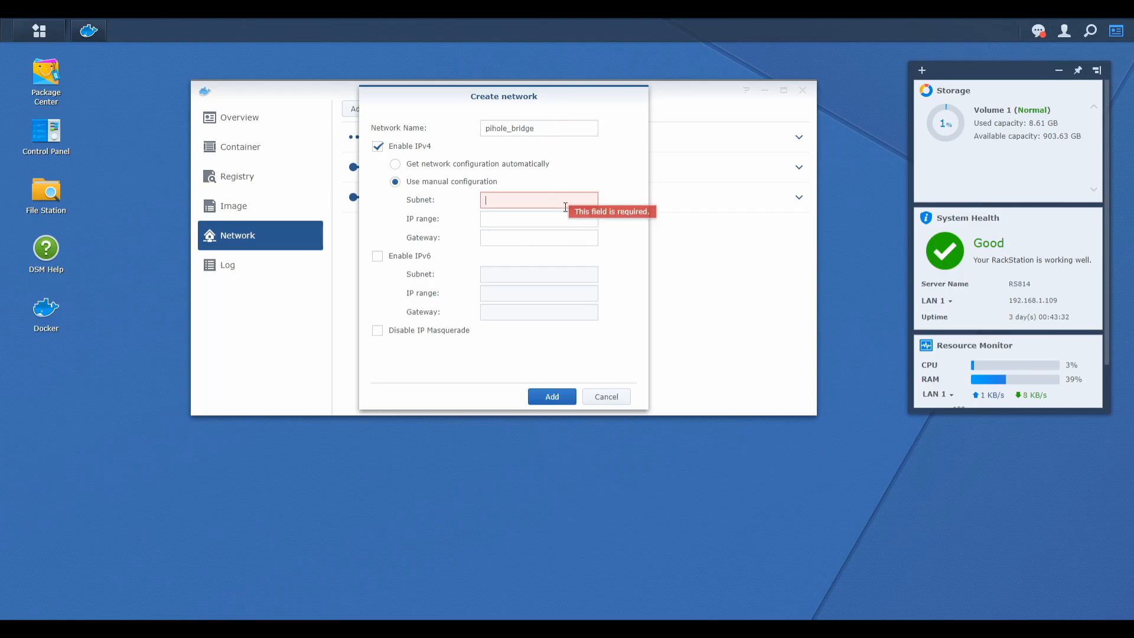
{"action": "type", "text": "192.168.2.0"}
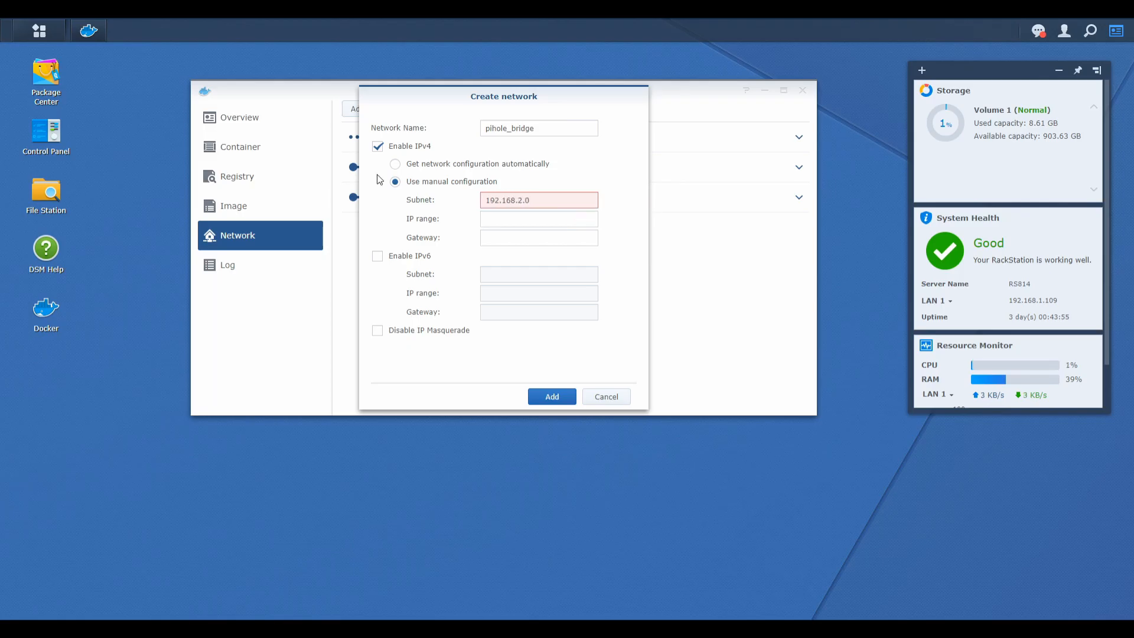
{"action": "type", "text": "/24"}
{"action": "key", "text": "Tab"}
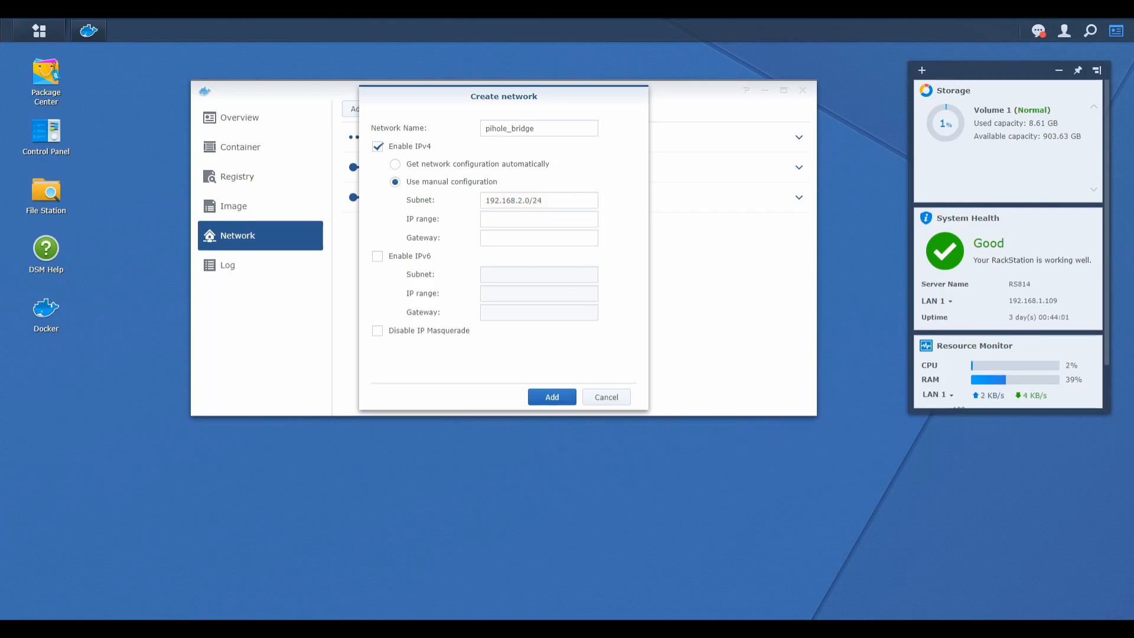
Set the IPv4 IP range of the pihole_bridge network to 192.168.2.2/32.
{"action": "left_click", "coordinate": [539, 220]}
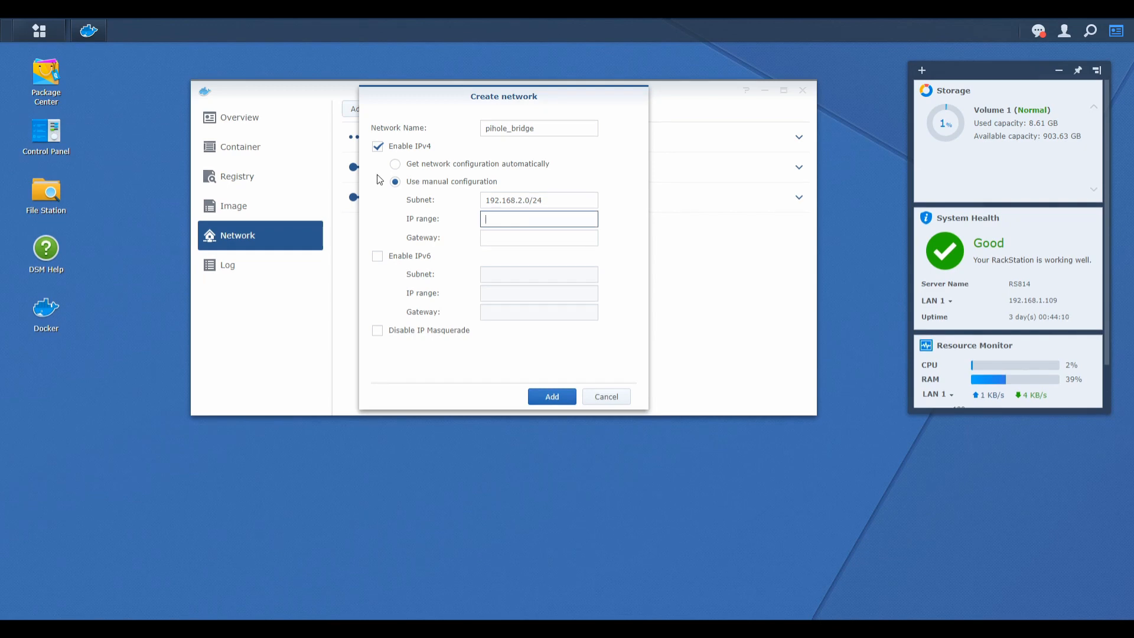
{"action": "type", "text": "192.158."}
{"action": "key", "text": "BackSpace"}
{"action": "key", "text": "BackSpace"}
{"action": "key", "text": "BackSpace"}
{"action": "type", "text": "68"}
{"action": "key", "text": "BackSpace"}
{"action": "type", "text": "9."}
{"action": "key", "text": "BackSpace"}
{"action": "key", "text": "BackSpace"}
{"action": "type", "text": "8."}
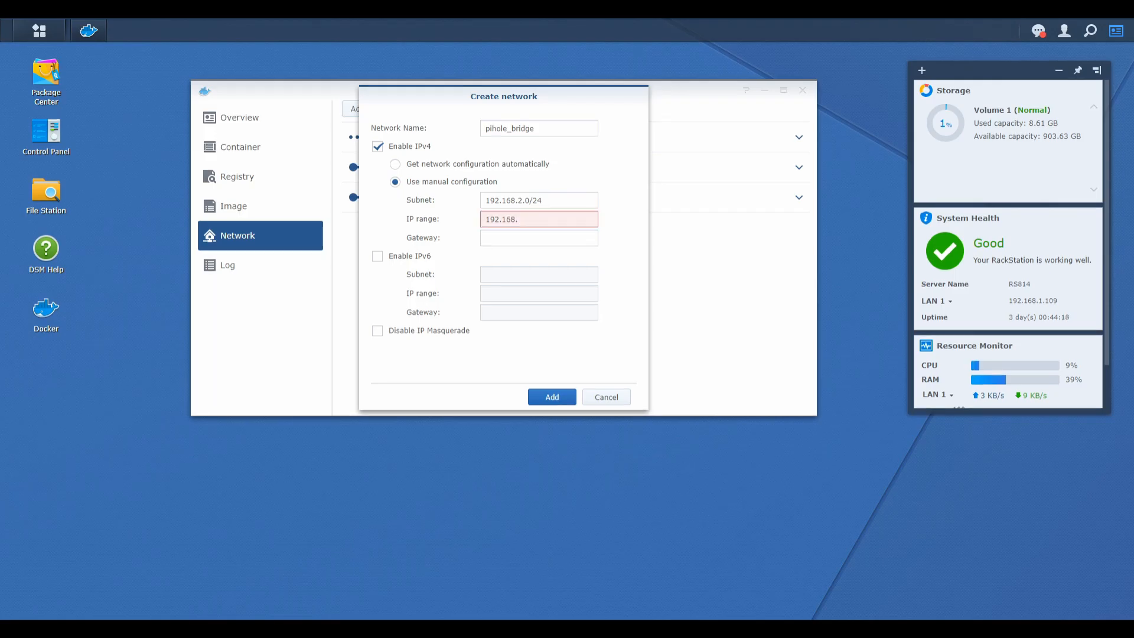
{"action": "type", "text": "2."}
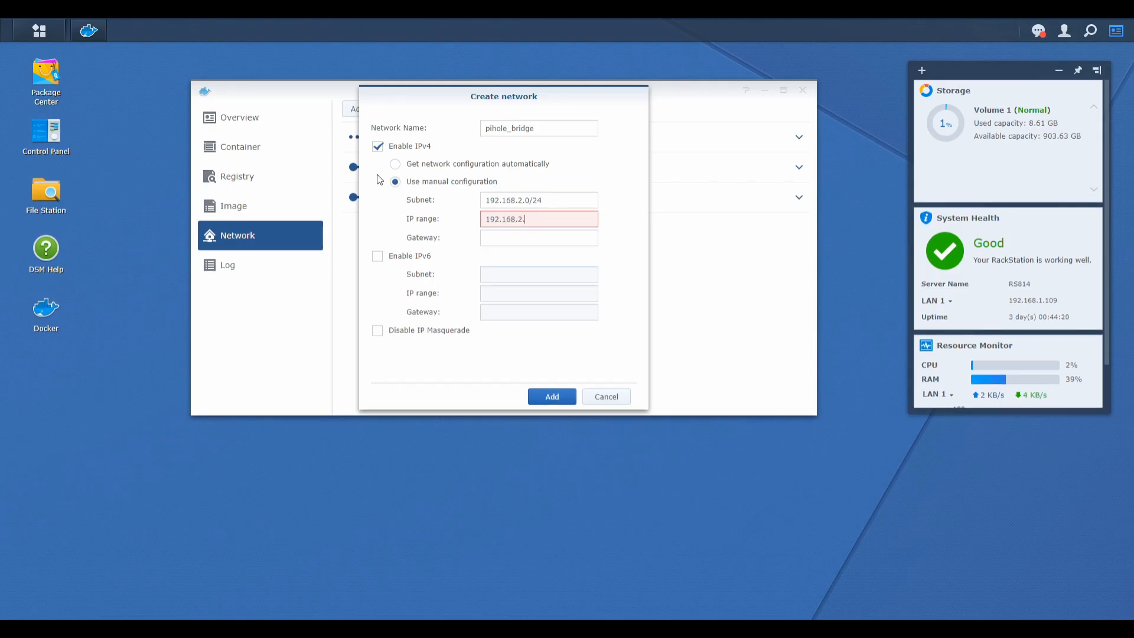
{"action": "type", "text": "2/"}
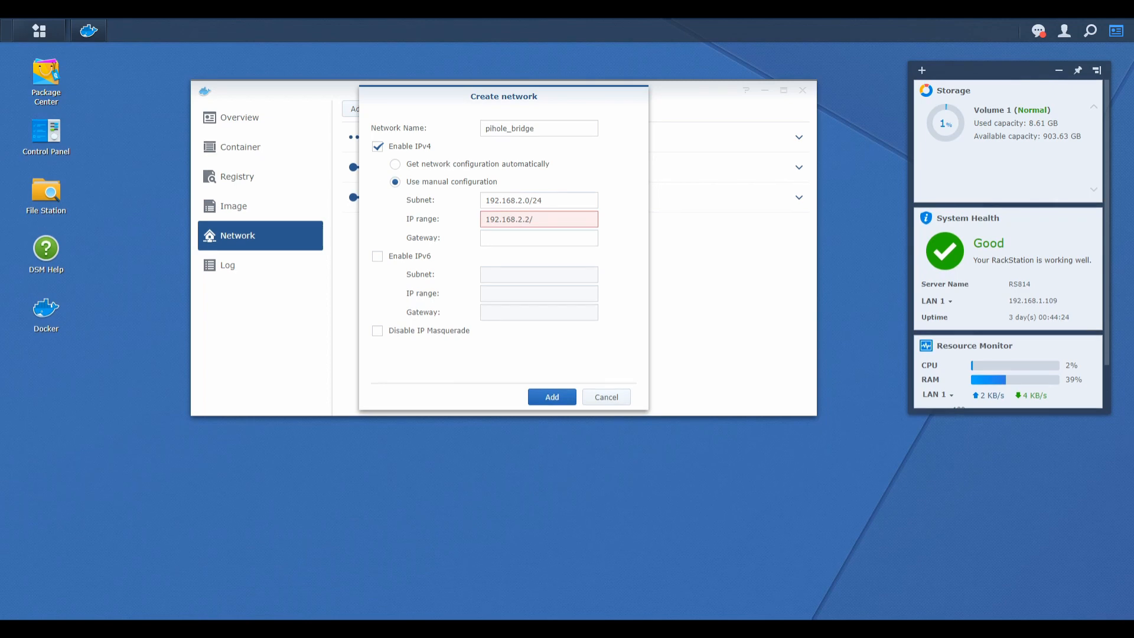
{"action": "type", "text": "32"}
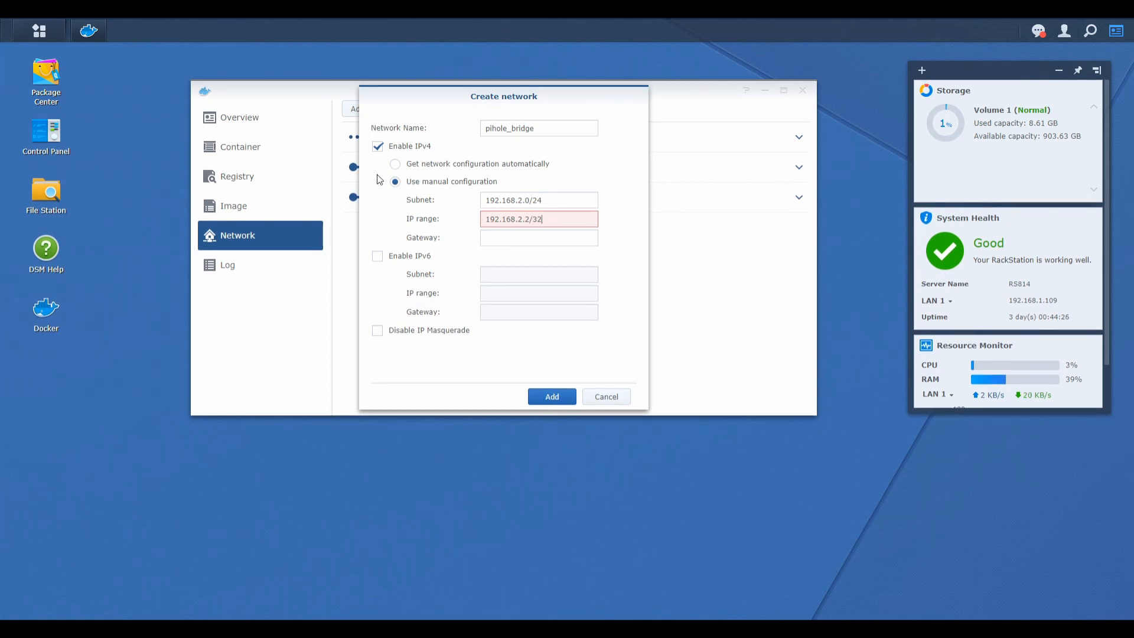
{"action": "key", "text": "Tab"}
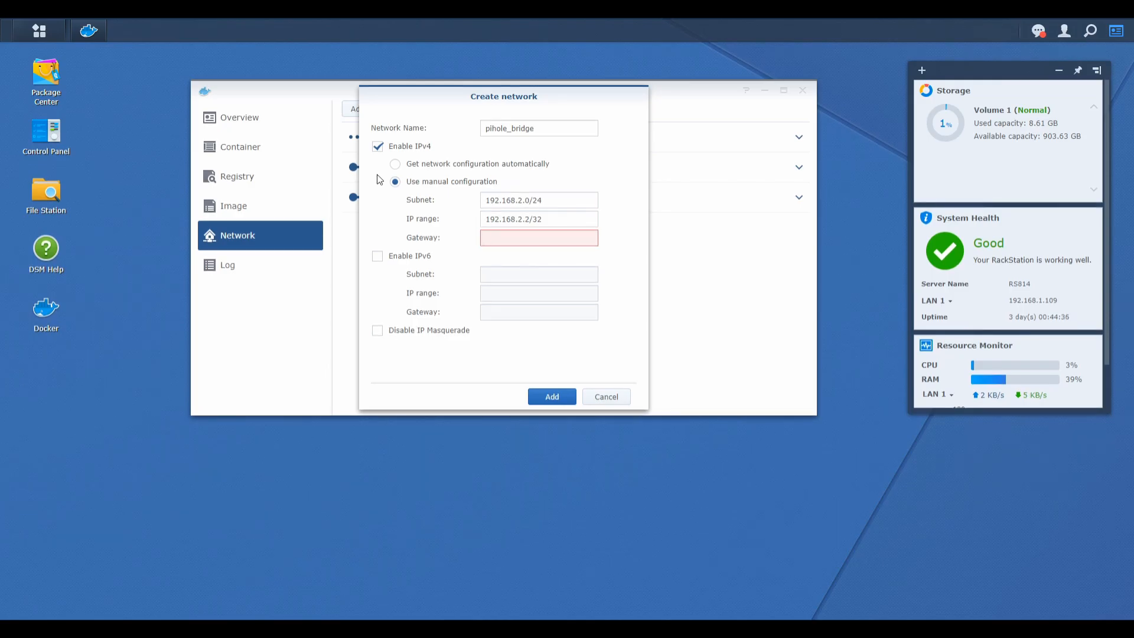
Set the IPv4 gateway to 192.168.2.1 and create the pihole_bridge network.
{"action": "type", "text": "192.168.2.1"}
{"action": "left_click", "coordinate": [378, 179]}
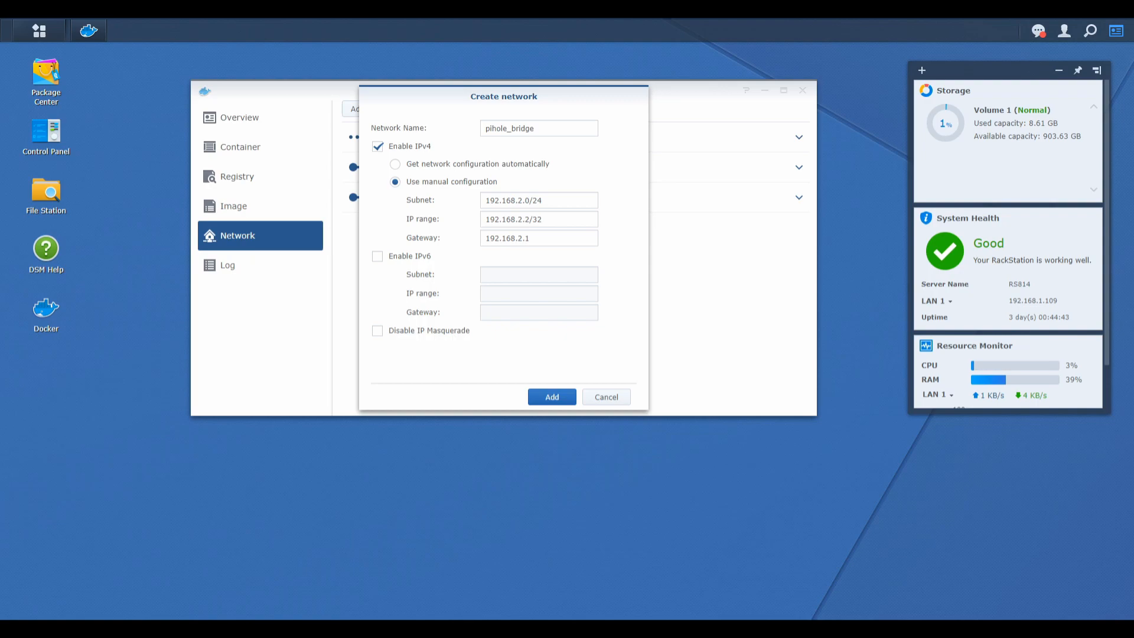
{"action": "left_click", "coordinate": [553, 398]}
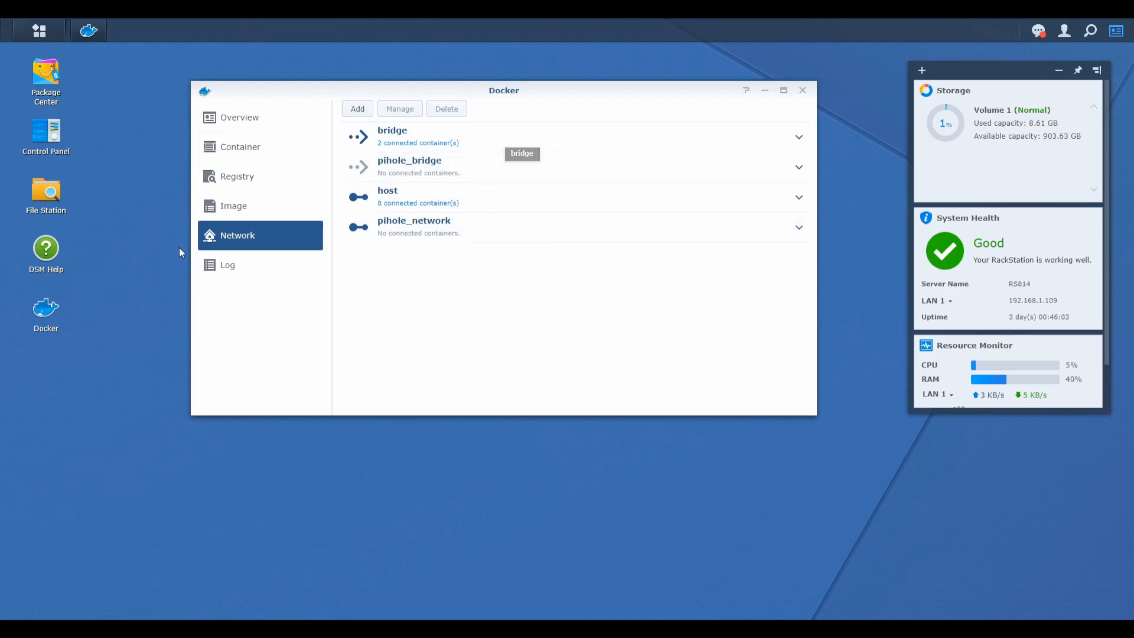
Search the Docker registry for pihole.
{"action": "left_click", "coordinate": [253, 184]}
{"action": "left_click", "coordinate": [514, 110]}
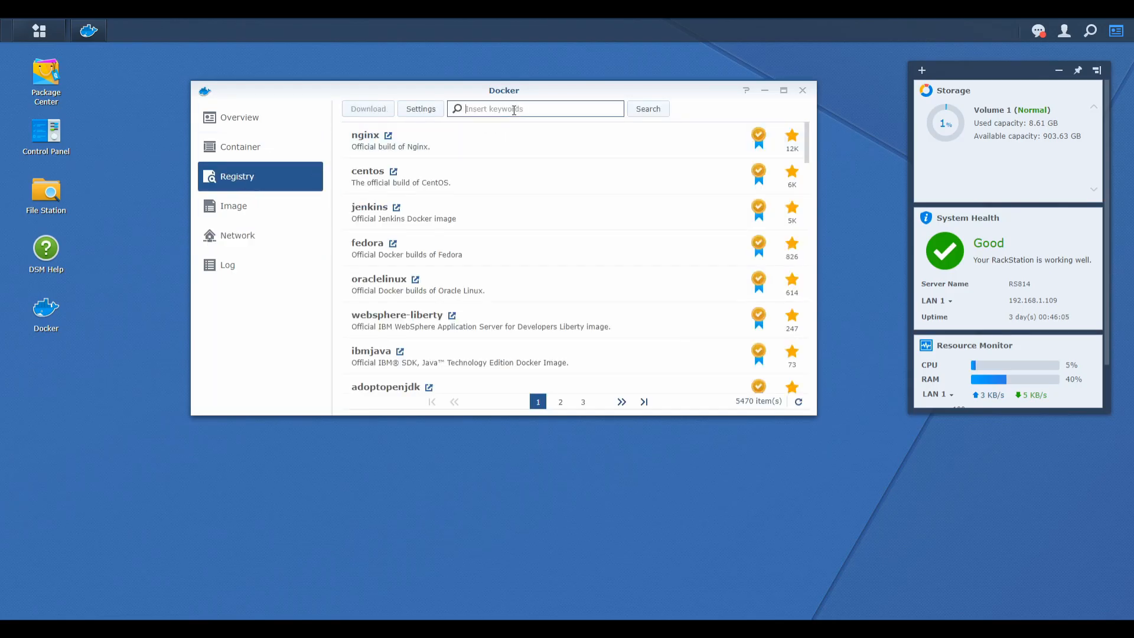
{"action": "type", "text": "pihole"}
{"action": "key", "text": "Return"}
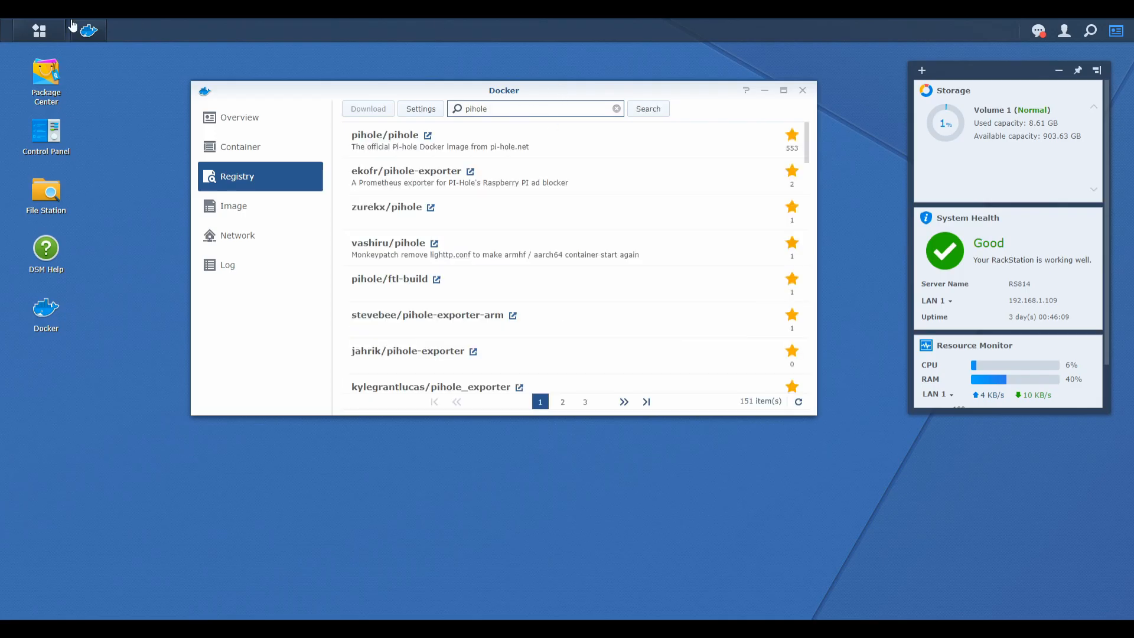
Download the latest version of the official pihole/pihole image.
{"action": "left_click", "coordinate": [433, 148]}
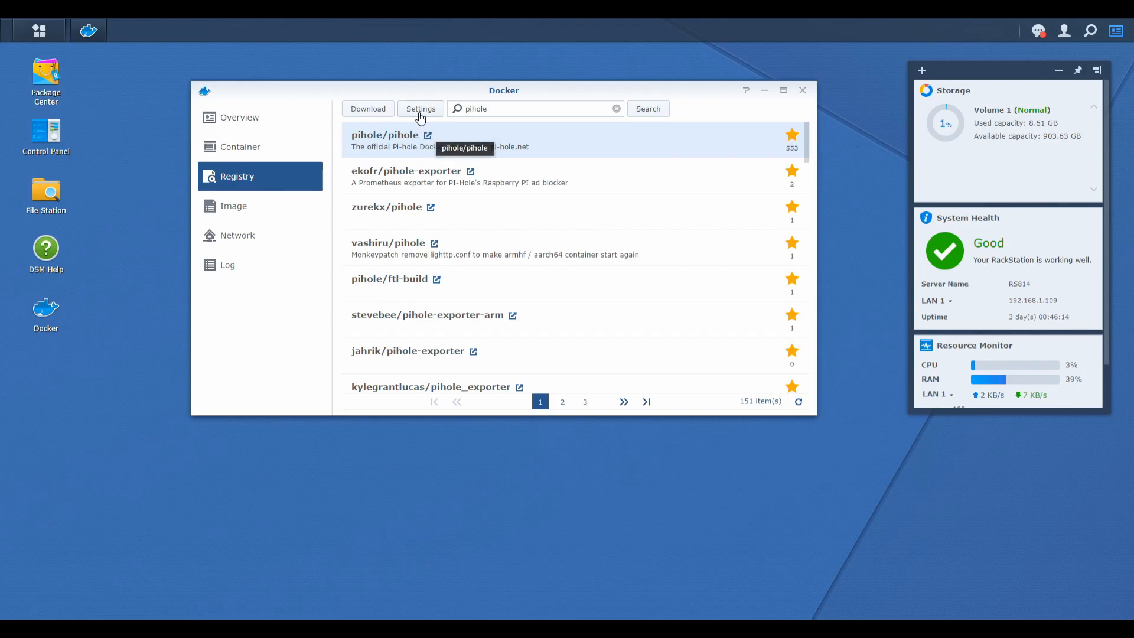
{"action": "left_click", "coordinate": [361, 110]}
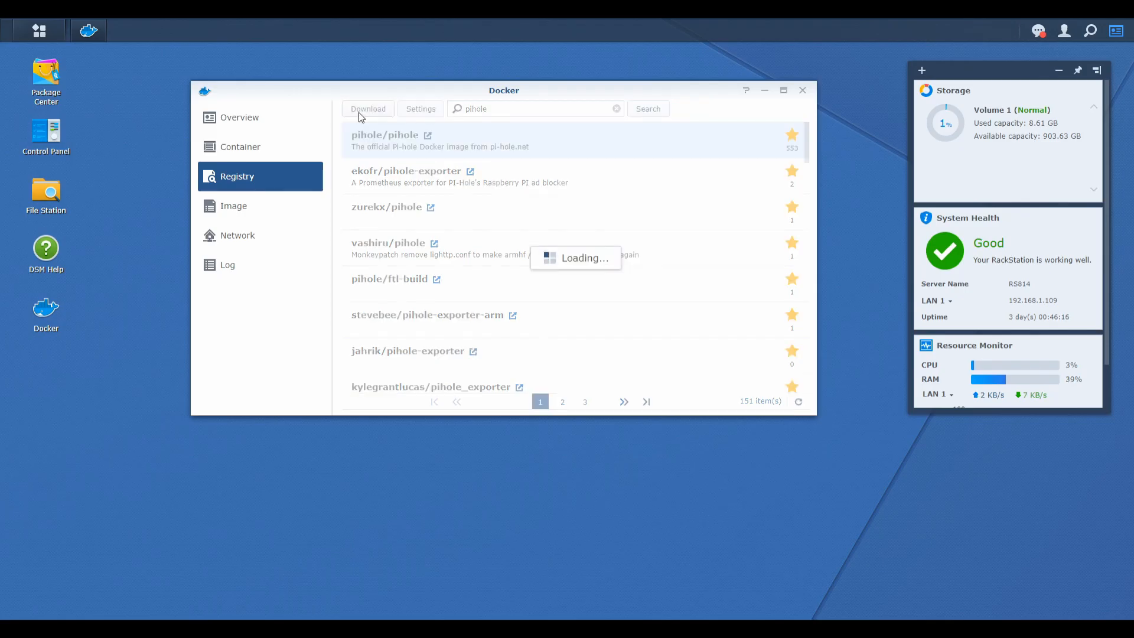
{"action": "left_click", "coordinate": [540, 280]}
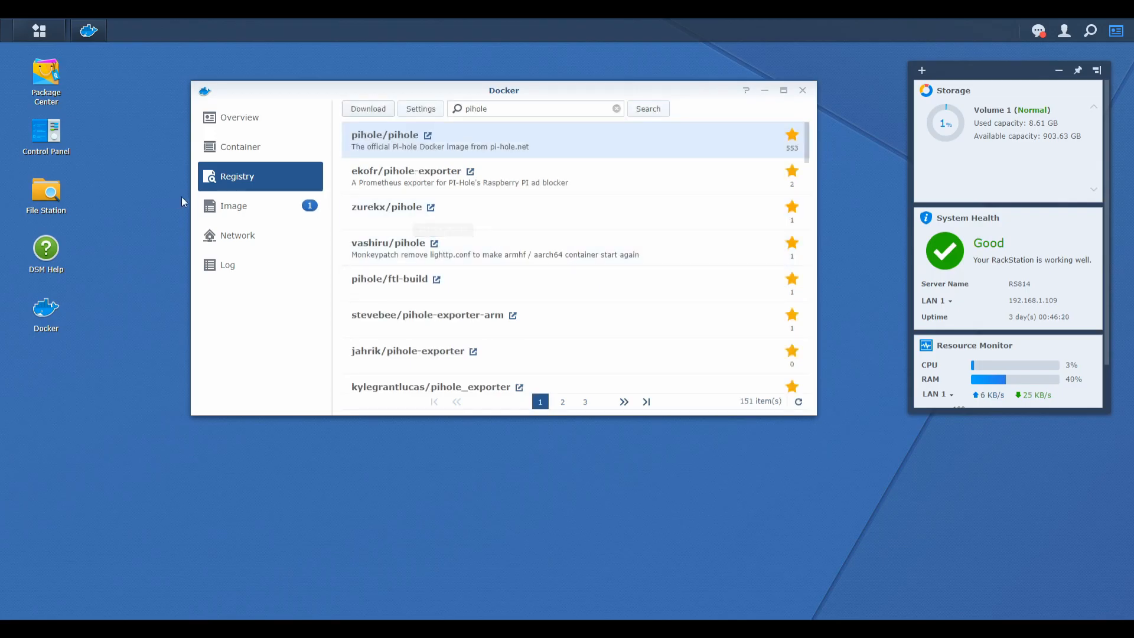
Launch a new container from the downloaded pihole/pihole:latest image.
{"action": "left_click", "coordinate": [231, 212]}
{"action": "scroll", "coordinate": [508, 201], "scroll_direction": "down", "scroll_amount": 5}
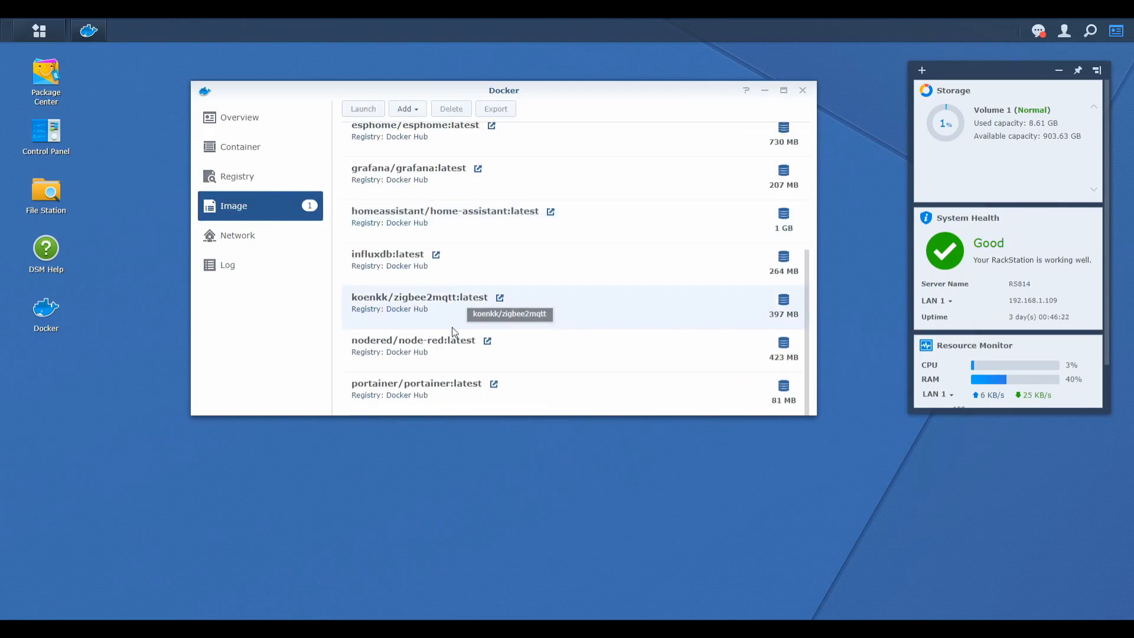
{"action": "scroll", "coordinate": [451, 328], "scroll_direction": "down", "scroll_amount": 5}
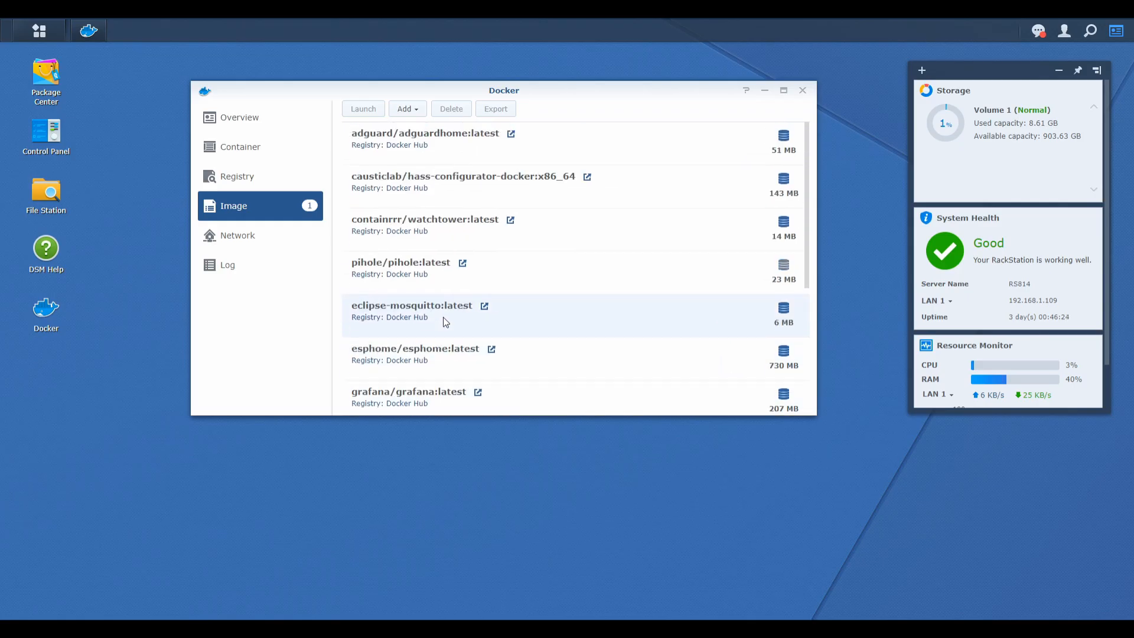
{"action": "scroll", "coordinate": [445, 321], "scroll_direction": "down", "scroll_amount": 5}
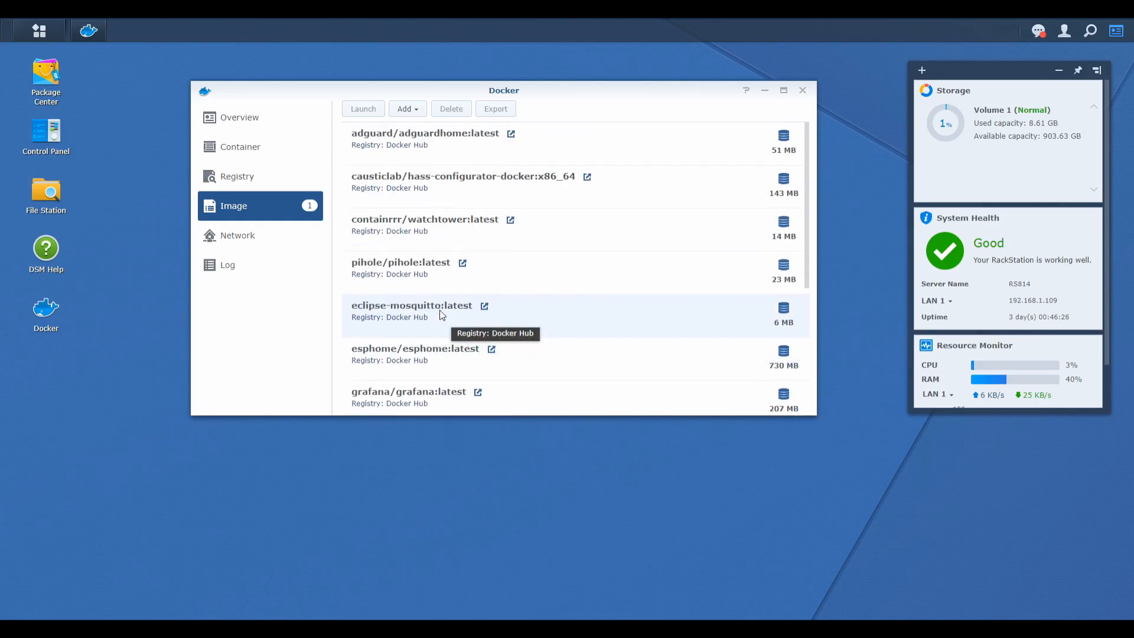
{"action": "left_click", "coordinate": [423, 261]}
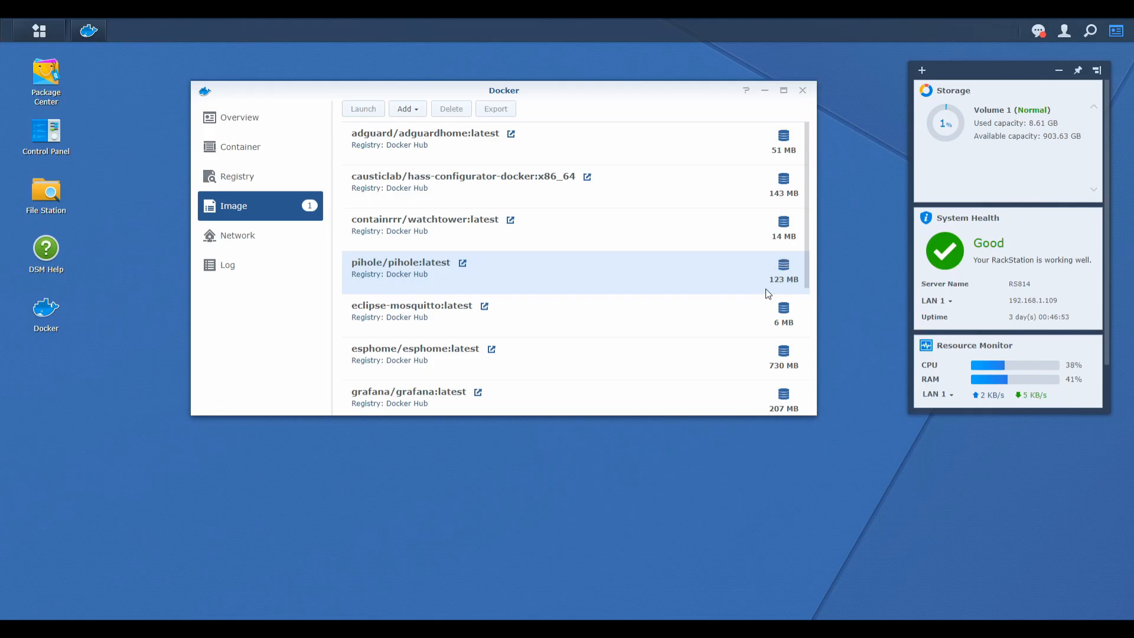
{"action": "scroll", "coordinate": [519, 228], "scroll_direction": "down", "scroll_amount": 5}
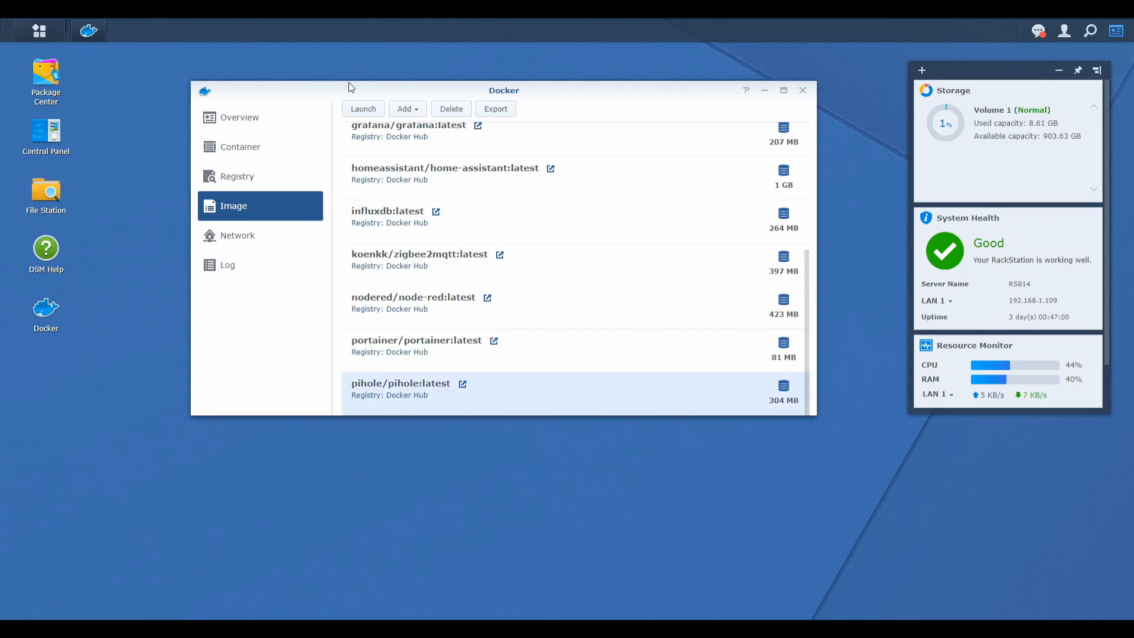
{"action": "left_click", "coordinate": [374, 110]}
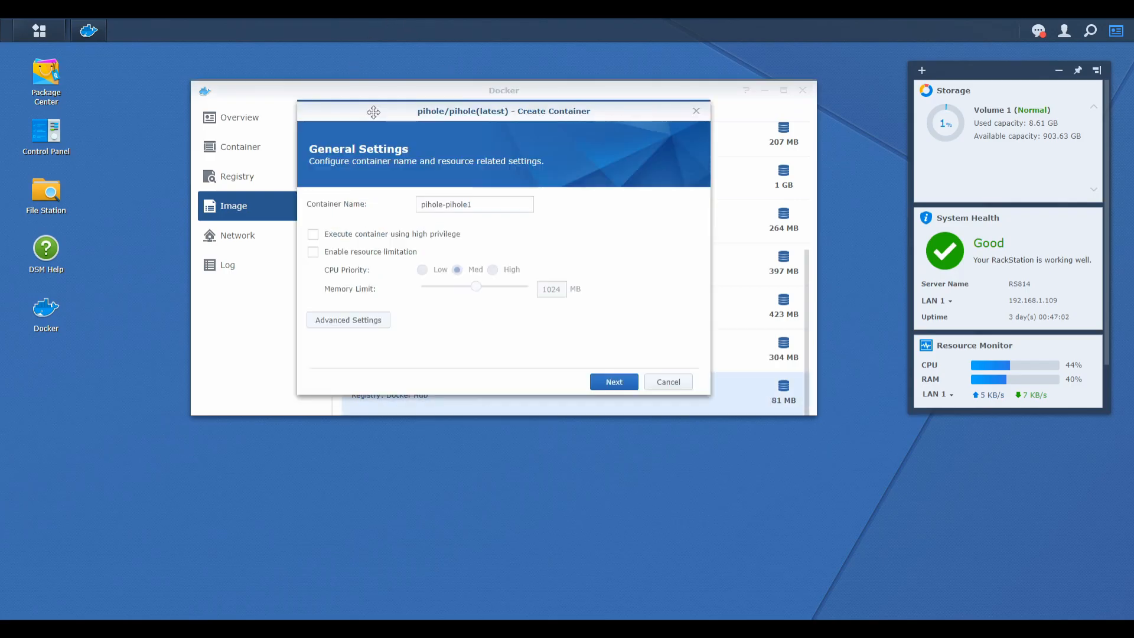
Name the container pihole and enable auto-restart in its advanced settings.
{"action": "left_click", "coordinate": [482, 204]}
{"action": "key", "text": "BackSpace"}
{"action": "left_click_drag", "start_coordinate": [444, 205], "coordinate": [502, 195]}
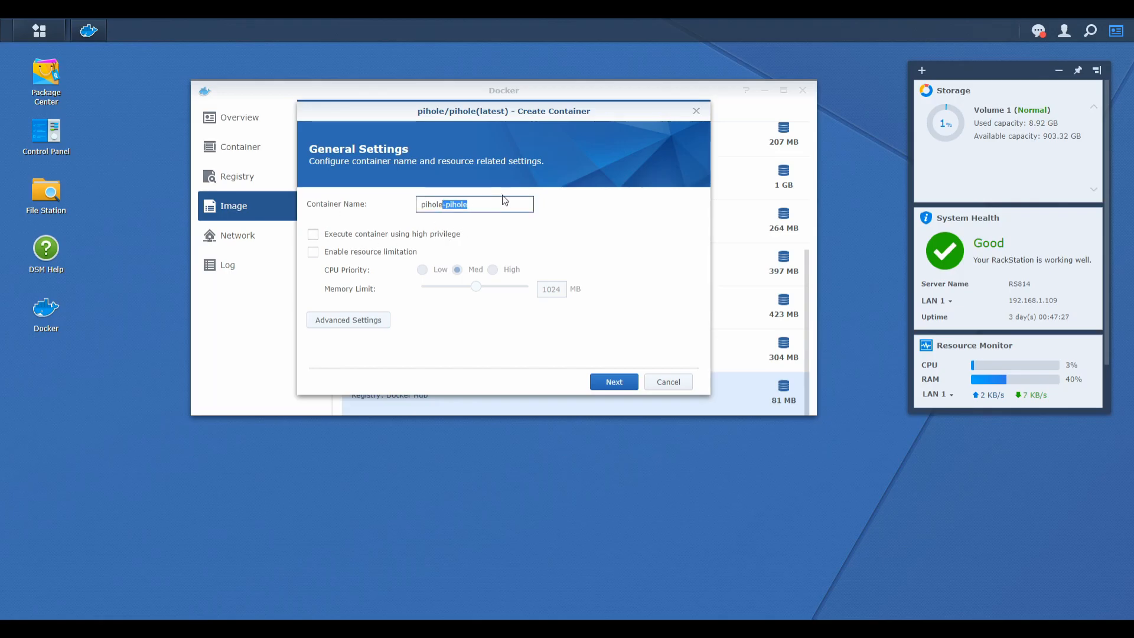
{"action": "key", "text": "BackSpace"}
{"action": "left_click", "coordinate": [372, 323]}
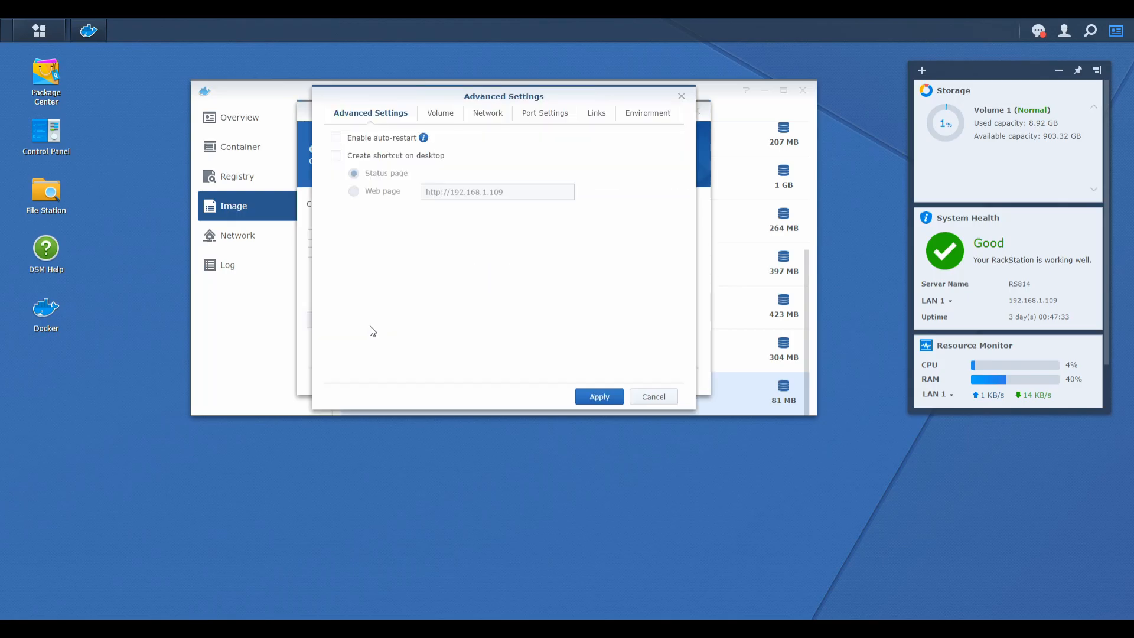
{"action": "left_click", "coordinate": [400, 140]}
Add the folder docker/pi-hole/etc-dnsmasq.d as a volume of the container.
{"action": "left_click", "coordinate": [439, 114]}
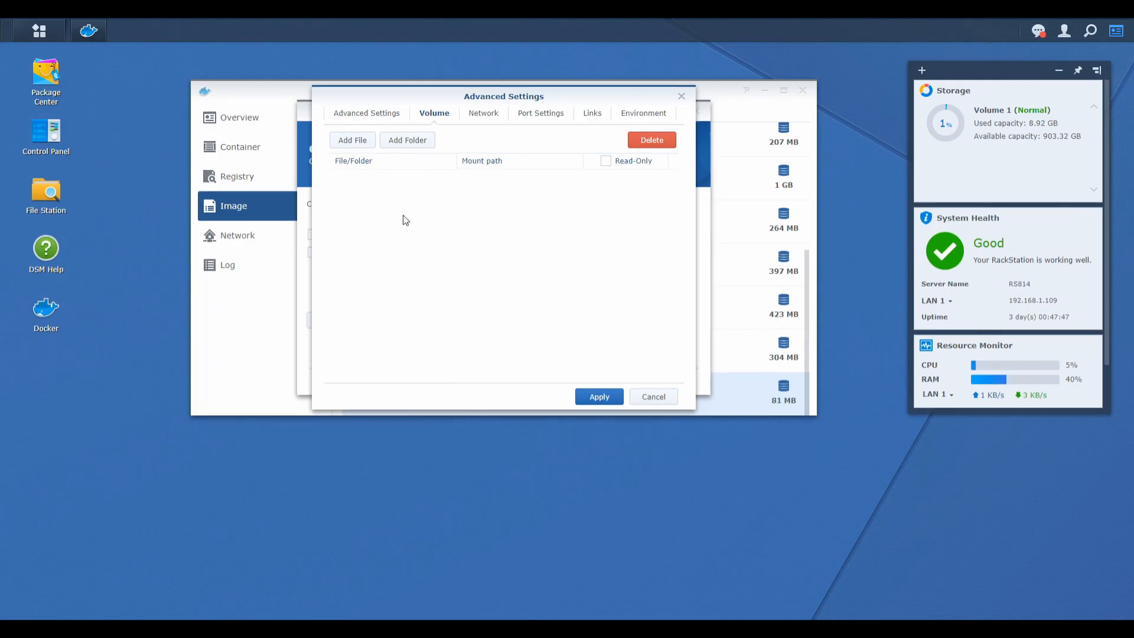
{"action": "left_click", "coordinate": [406, 140]}
{"action": "left_click", "coordinate": [425, 171]}
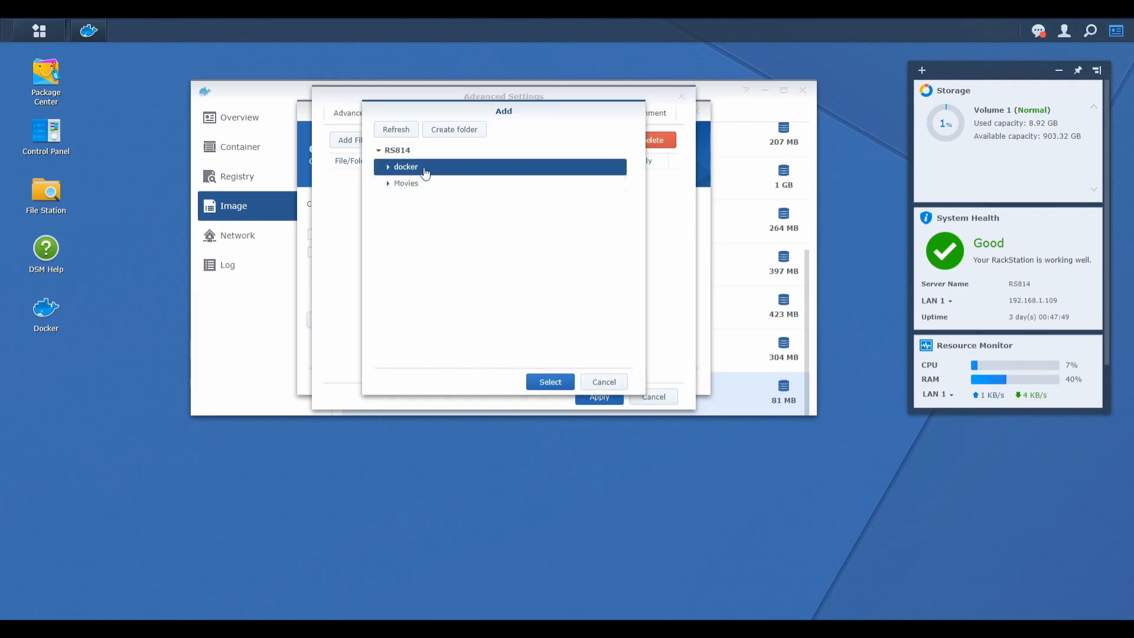
{"action": "left_click", "coordinate": [386, 168]}
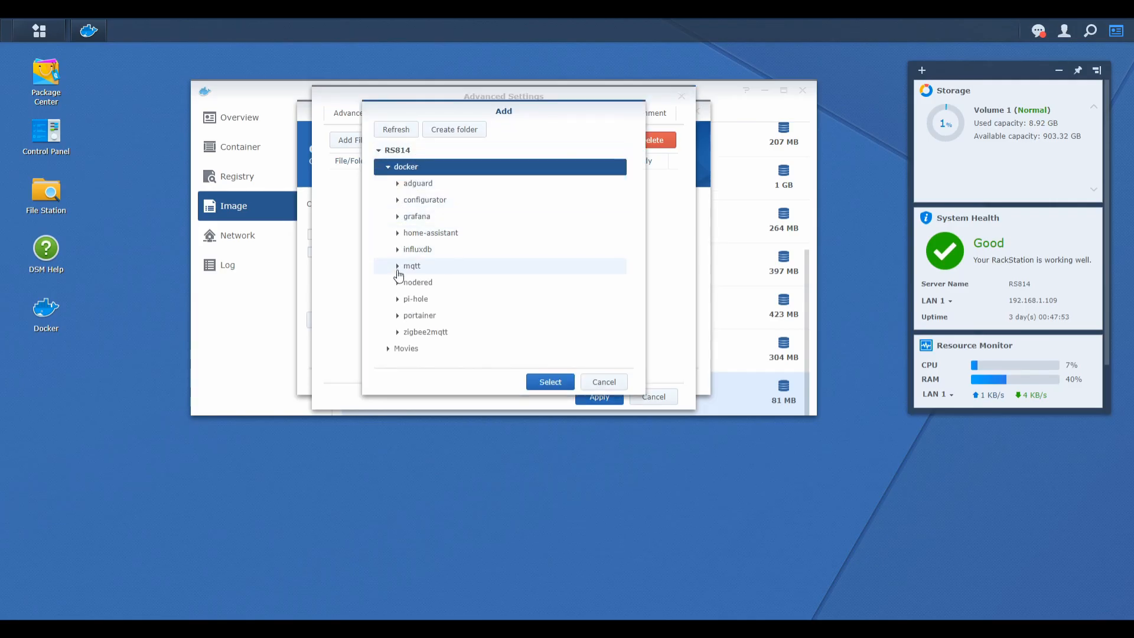
{"action": "left_click", "coordinate": [397, 300]}
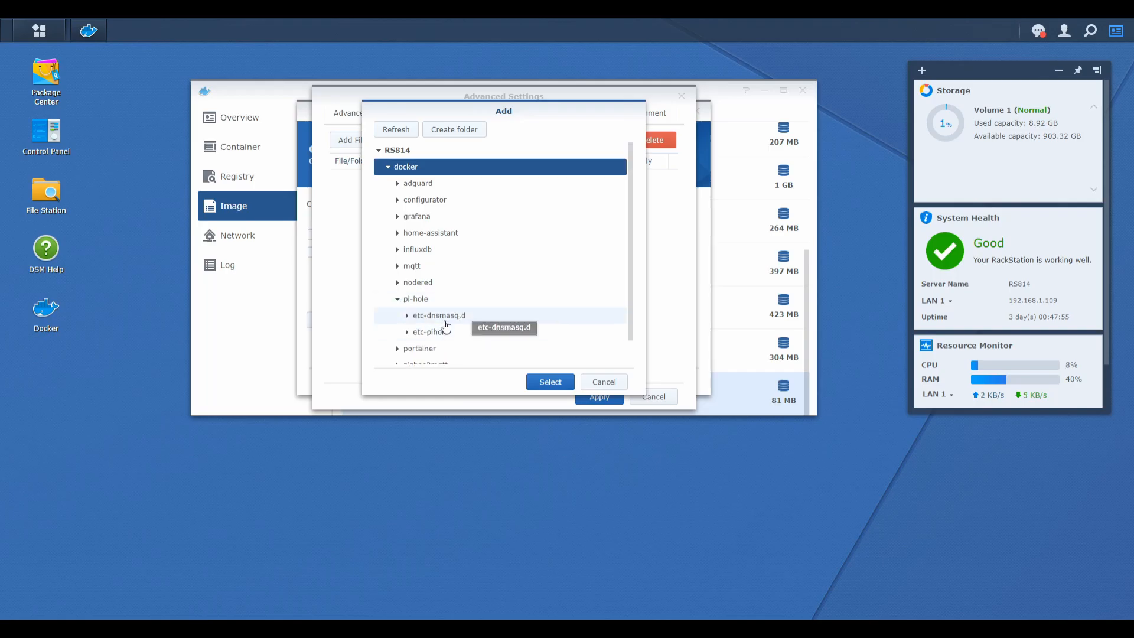
{"action": "left_click", "coordinate": [460, 317]}
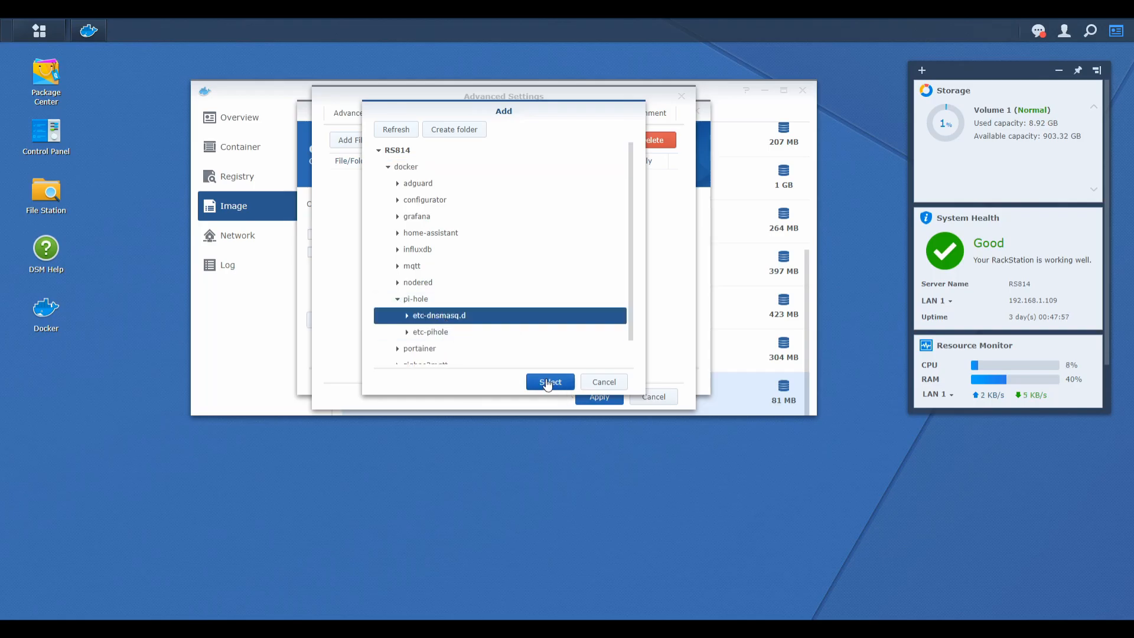
{"action": "left_click", "coordinate": [548, 382]}
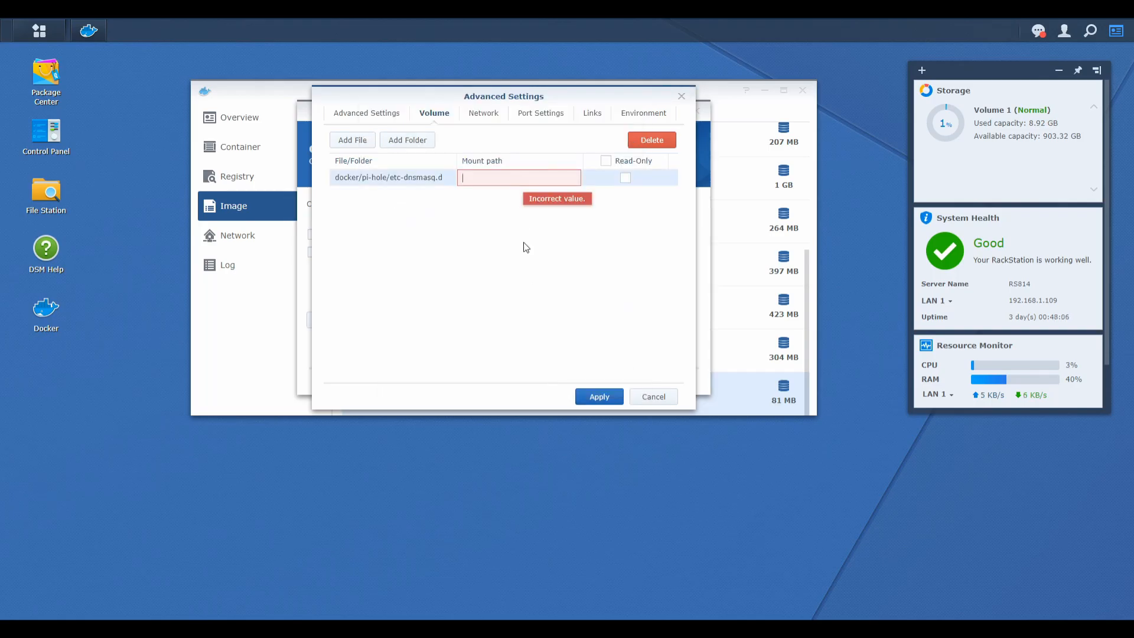
Set the mount path of the docker/pi-hole/etc-dnsmasq.d volume to /etc/etc-dnsmasq.d.
{"action": "left_click", "coordinate": [516, 173]}
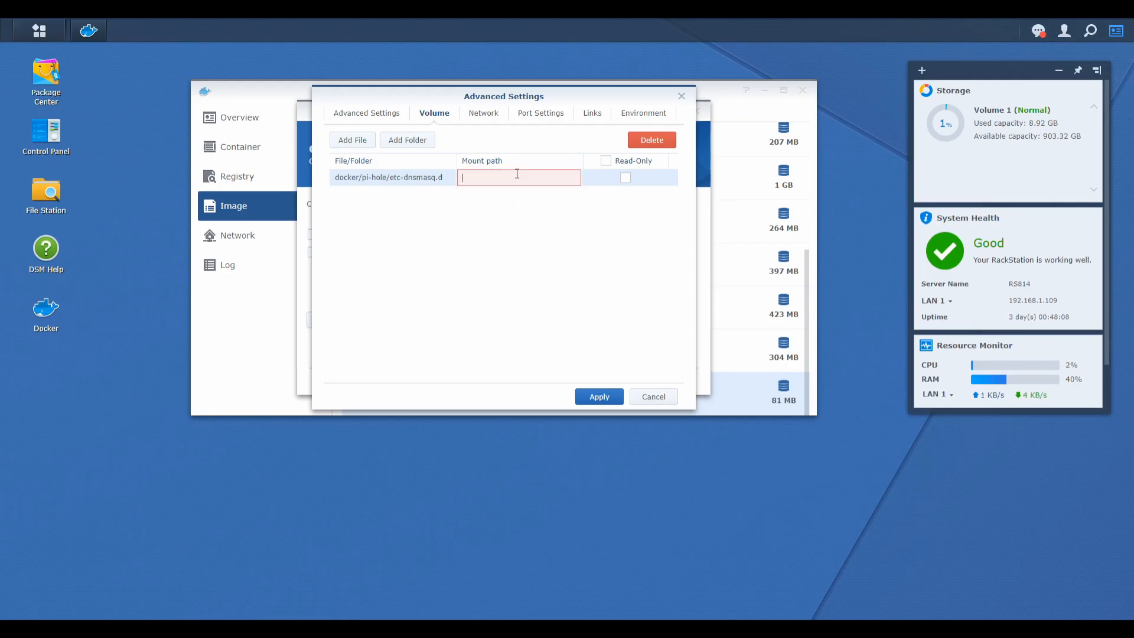
{"action": "type", "text": "/etc"}
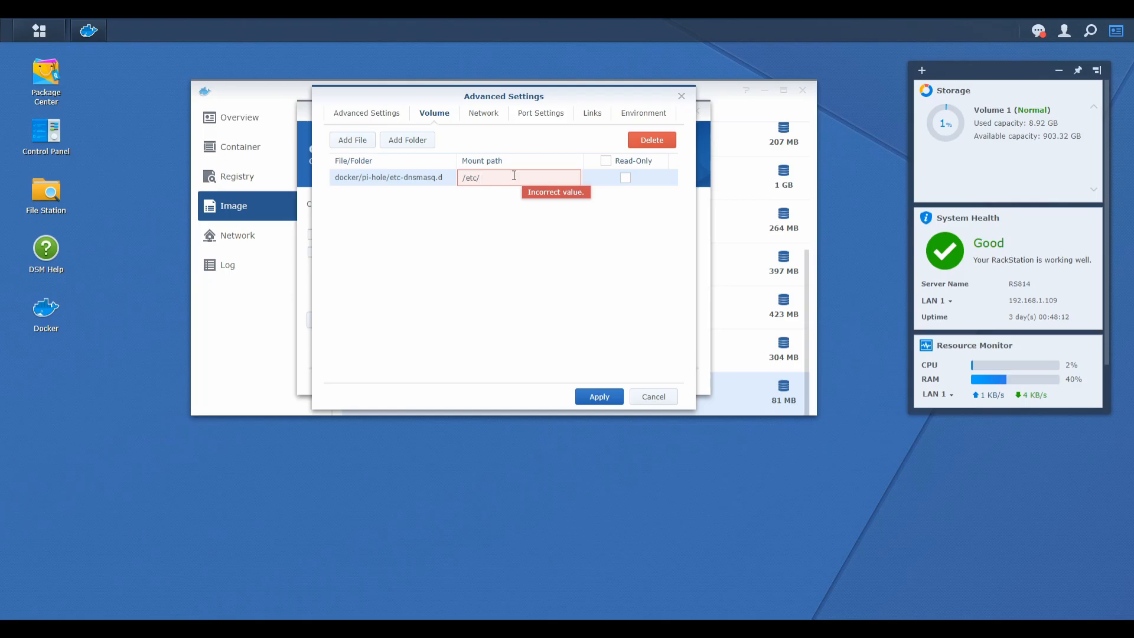
{"action": "type", "text": "/etc-dn"}
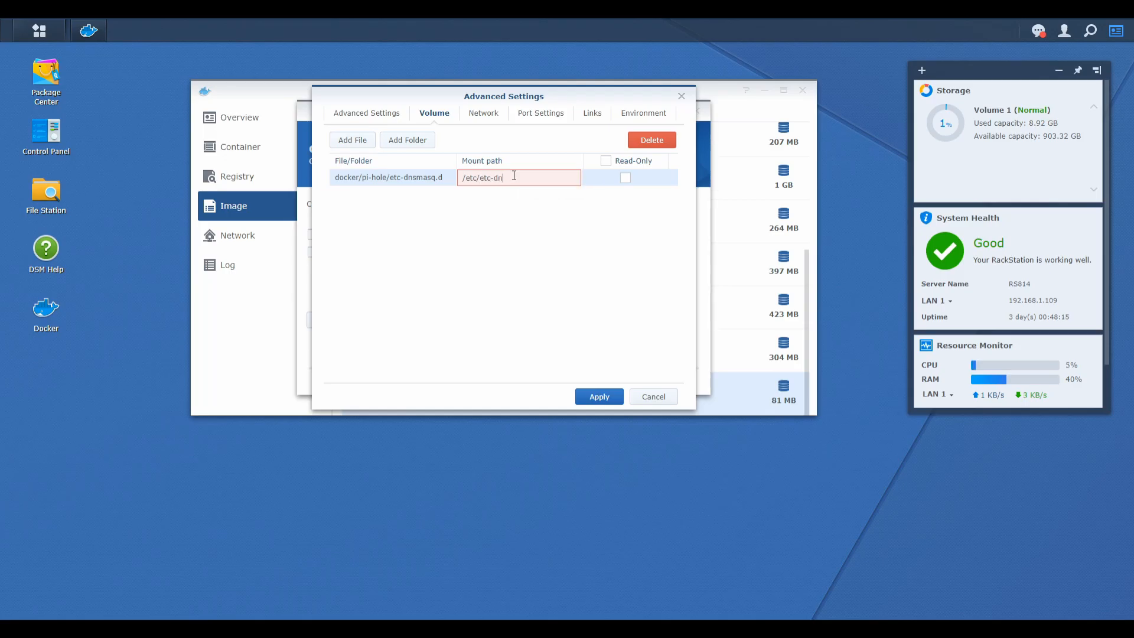
{"action": "type", "text": "smasq.d"}
Add the folder docker/pi-hole/etc-pihole as a second volume with the mount path /etc/pihole.
{"action": "left_click", "coordinate": [395, 142]}
{"action": "left_click", "coordinate": [422, 166]}
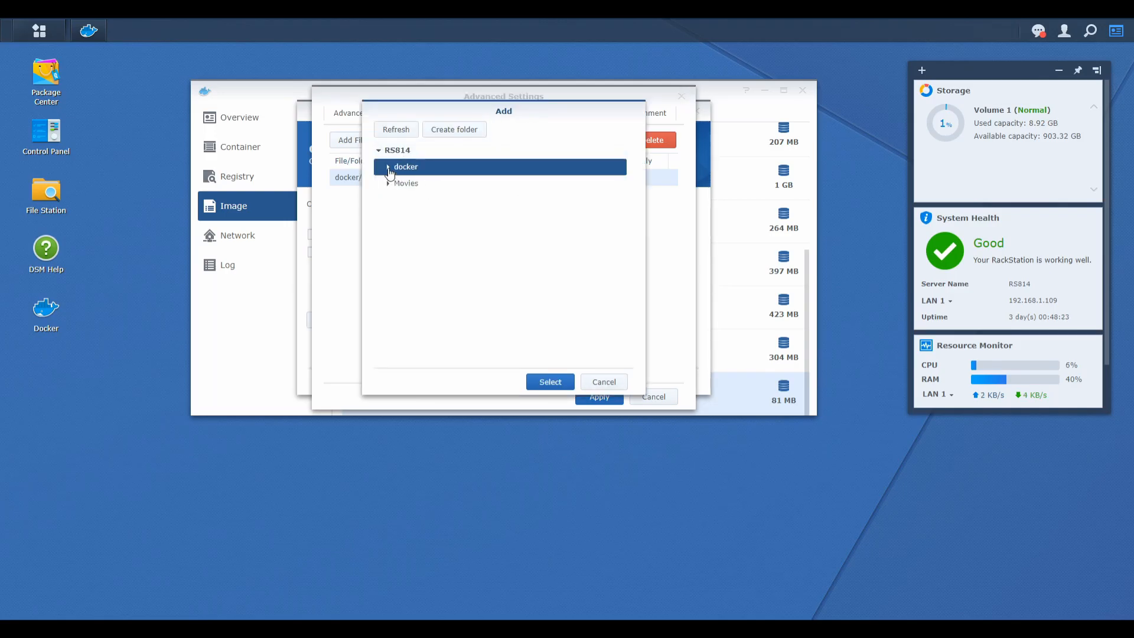
{"action": "left_click", "coordinate": [388, 167]}
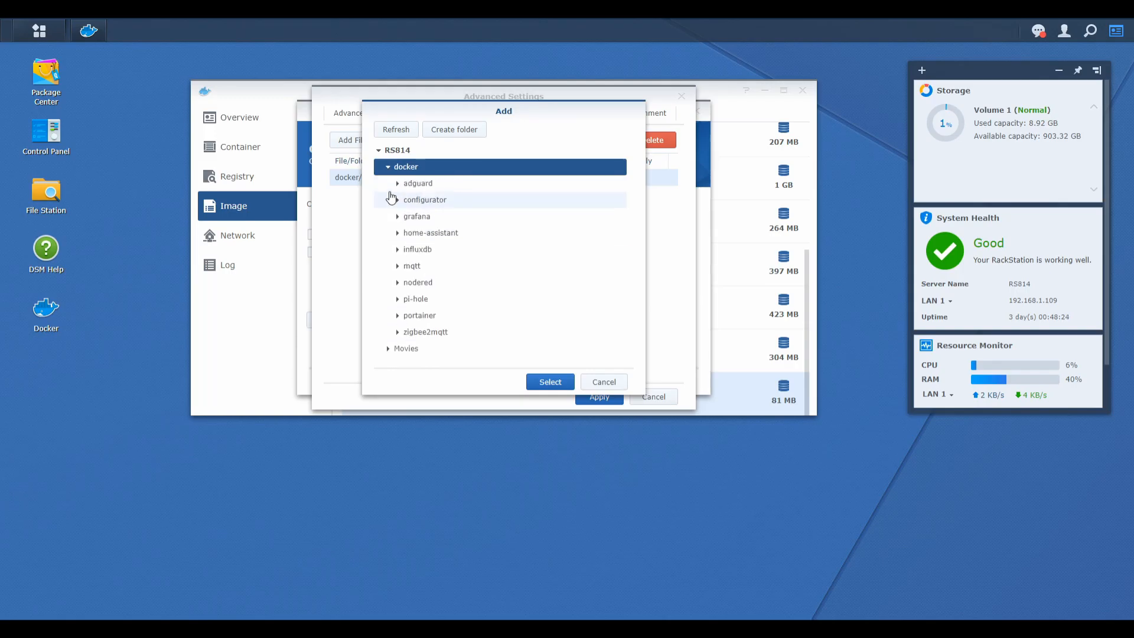
{"action": "left_click", "coordinate": [398, 299]}
{"action": "left_click", "coordinate": [441, 332]}
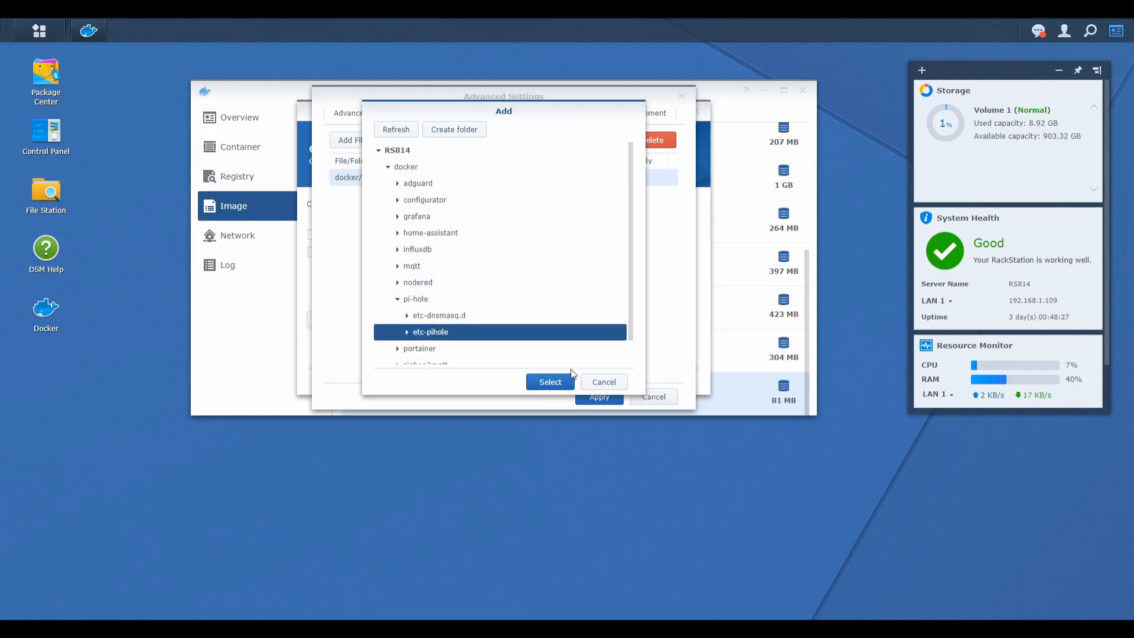
{"action": "left_click", "coordinate": [564, 383]}
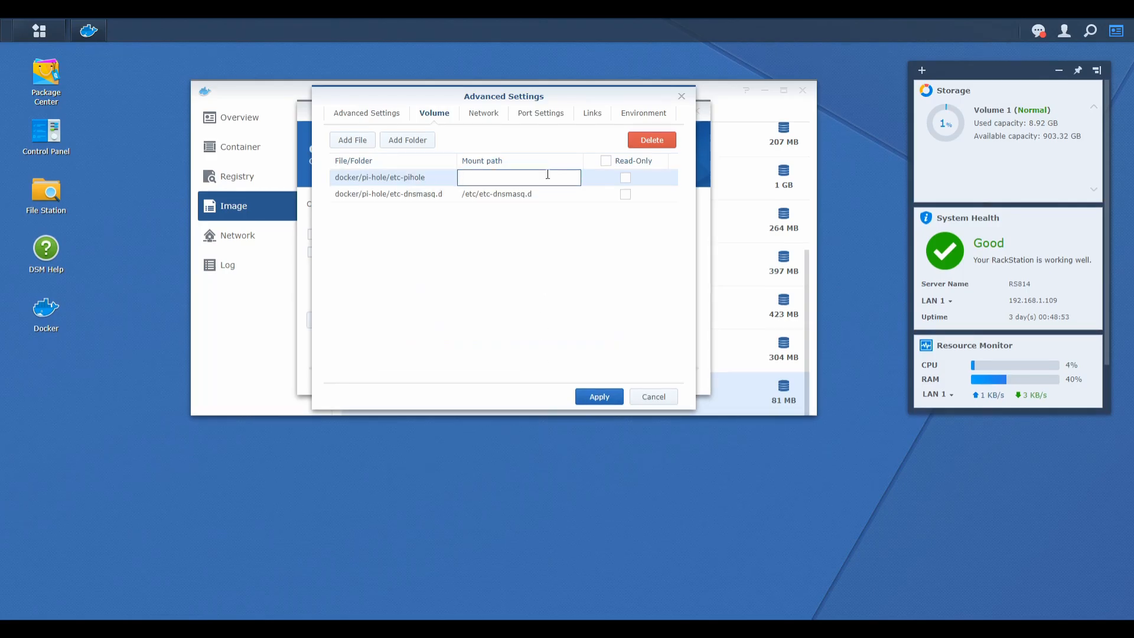
{"action": "type", "text": "/etc/pihole"}
Connect the container to pihole_network and pihole_bridge, and remove the default bridge network.
{"action": "left_click", "coordinate": [479, 115]}
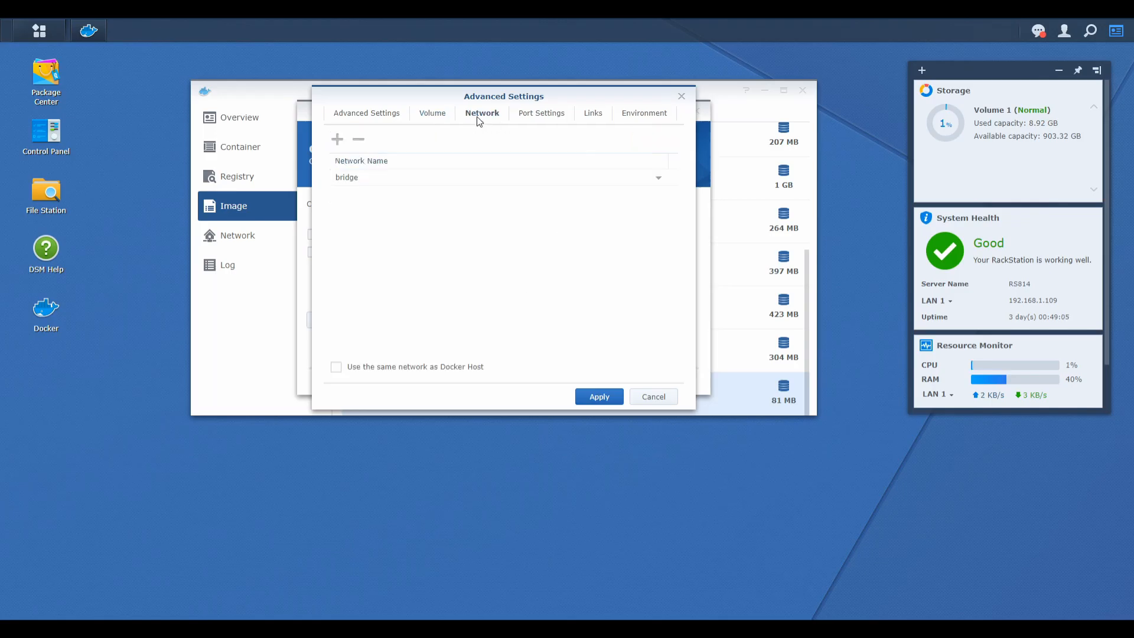
{"action": "left_click", "coordinate": [337, 139]}
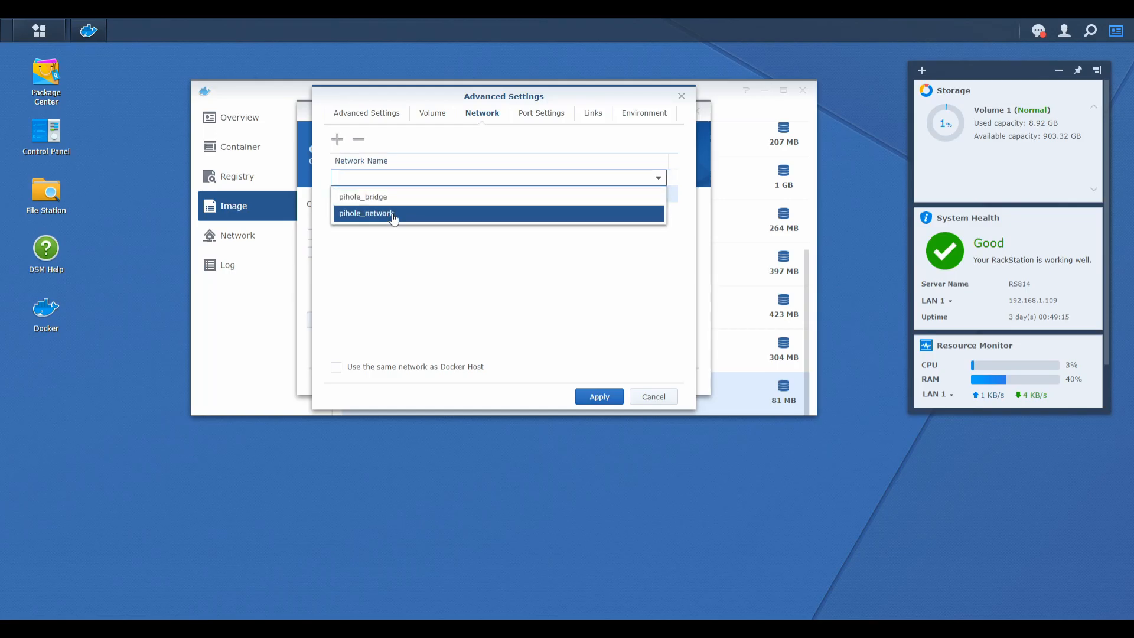
{"action": "left_click", "coordinate": [394, 214]}
{"action": "left_click", "coordinate": [336, 140]}
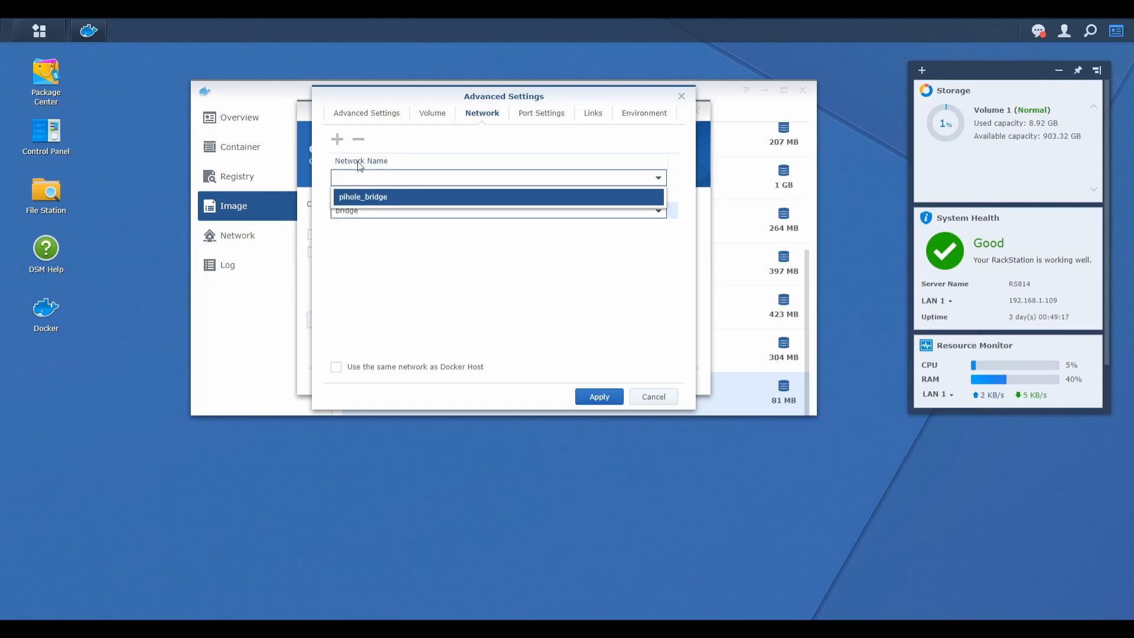
{"action": "left_click", "coordinate": [379, 197]}
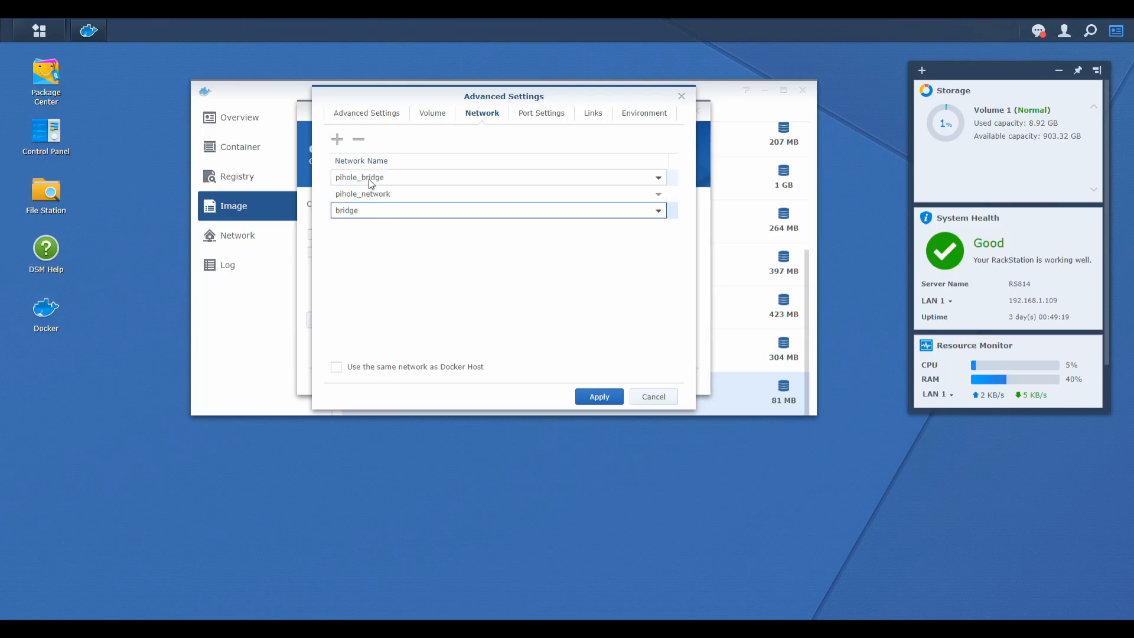
{"action": "left_click", "coordinate": [359, 143]}
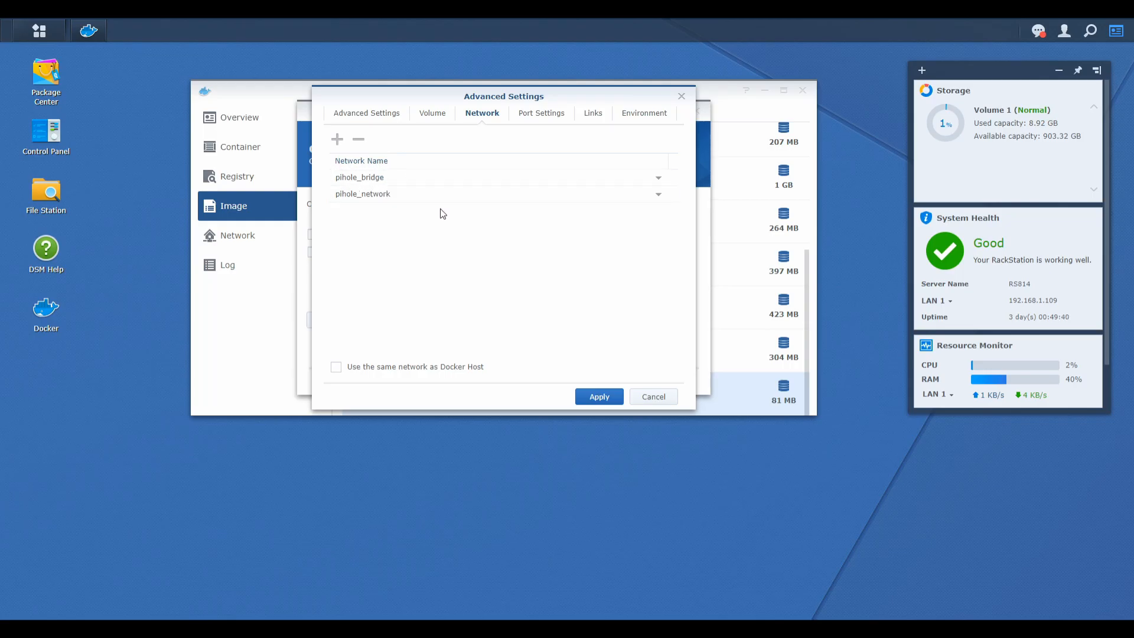
Add the environment variable DNSMASQ_LISTENING with the value local to the container.
{"action": "left_click", "coordinate": [547, 117]}
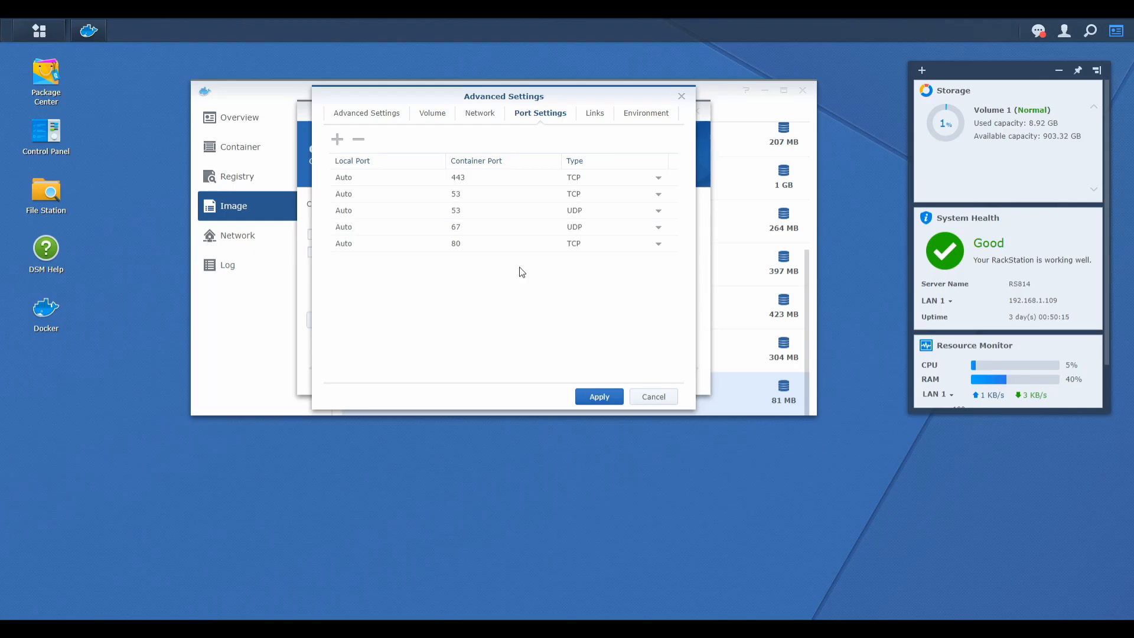
{"action": "left_click", "coordinate": [647, 116]}
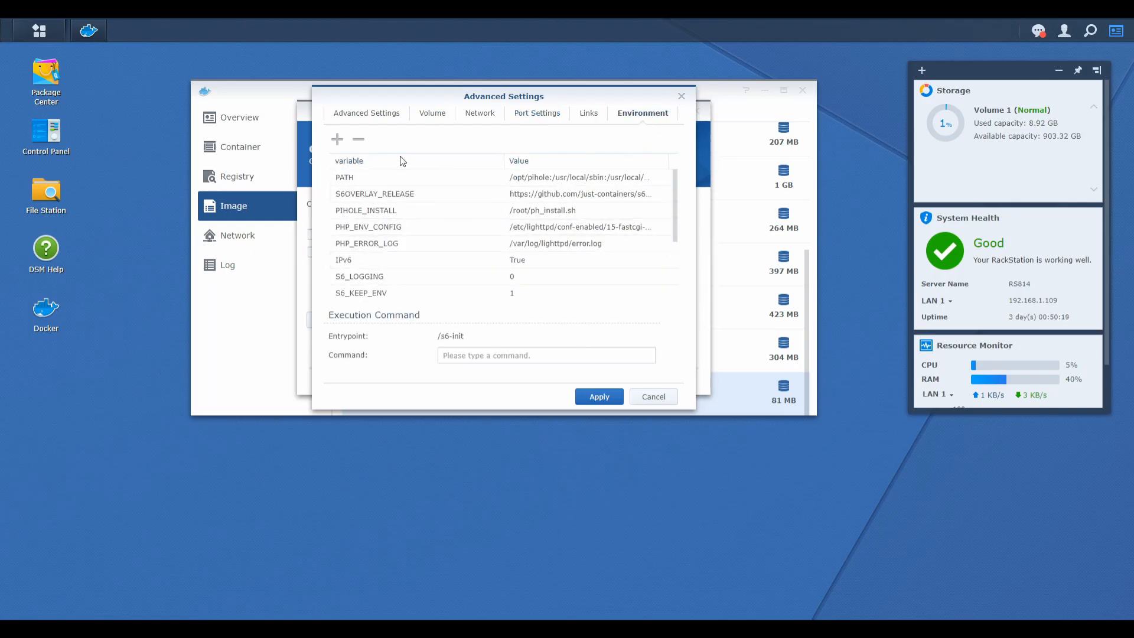
{"action": "left_click", "coordinate": [337, 142]}
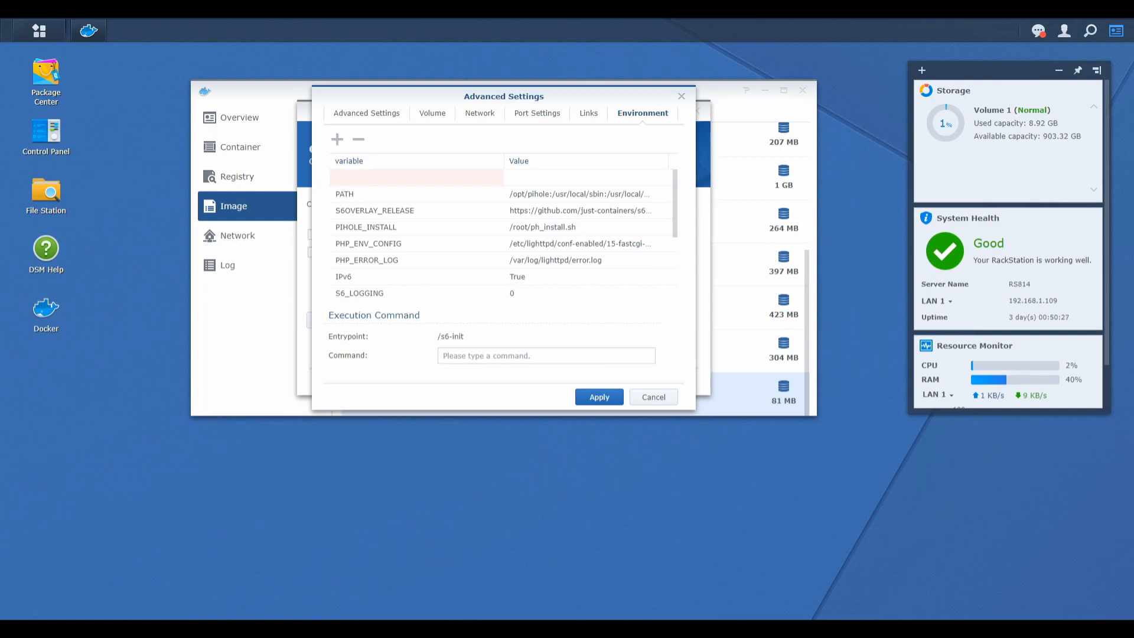
{"action": "left_click", "coordinate": [354, 174]}
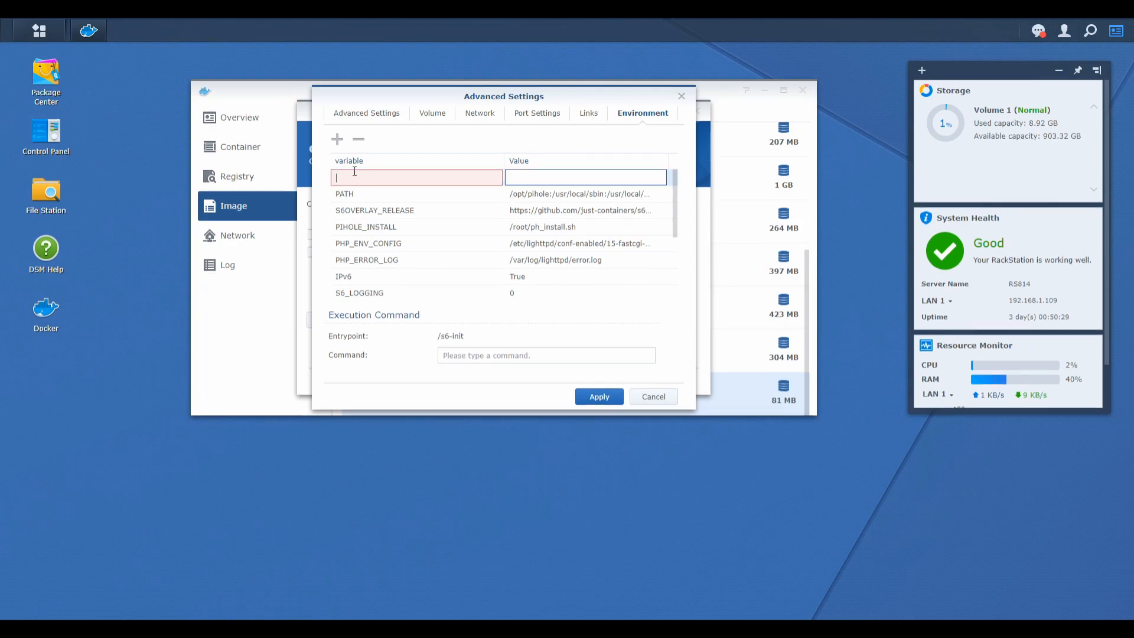
{"action": "type", "text": "DNS"}
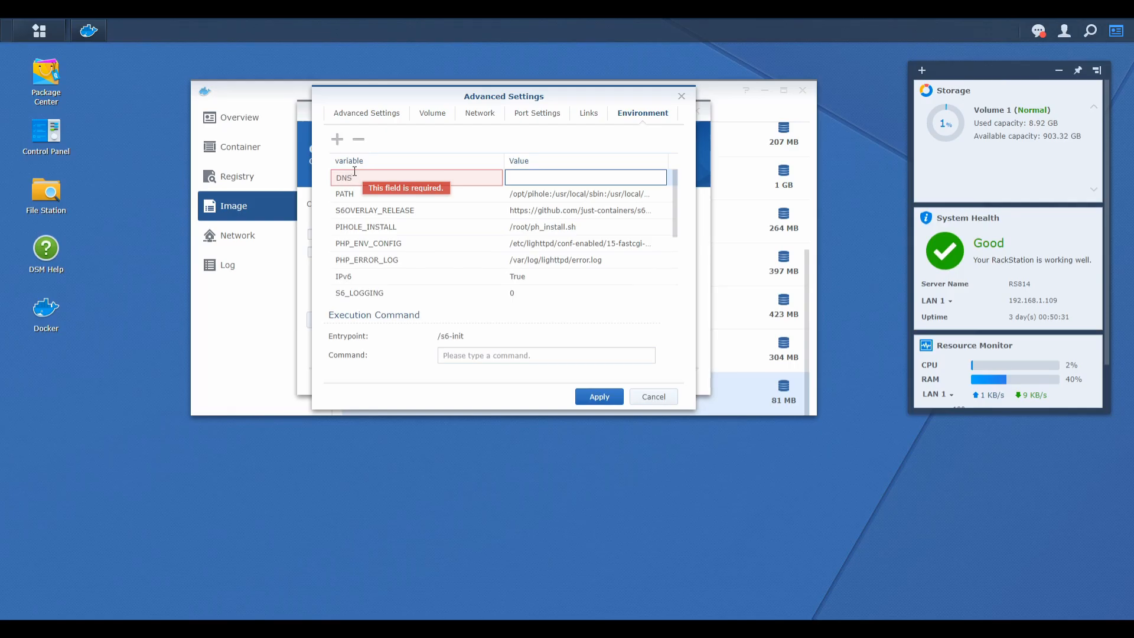
{"action": "type", "text": "MASQ_LISTENING"}
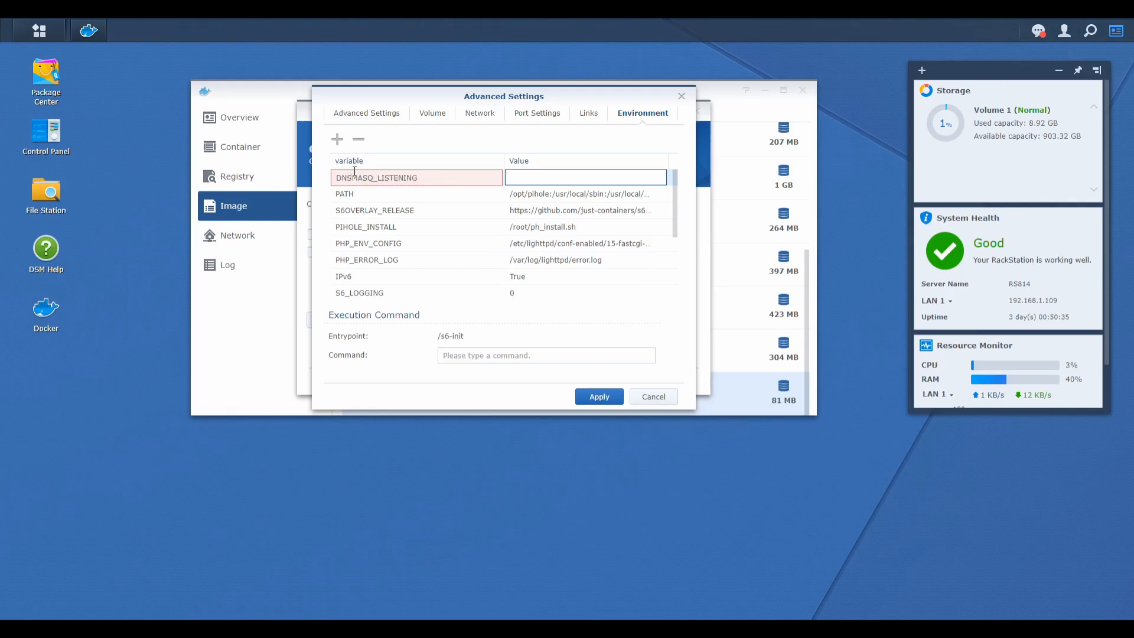
{"action": "key", "text": "Tab"}
{"action": "type", "text": "local"}
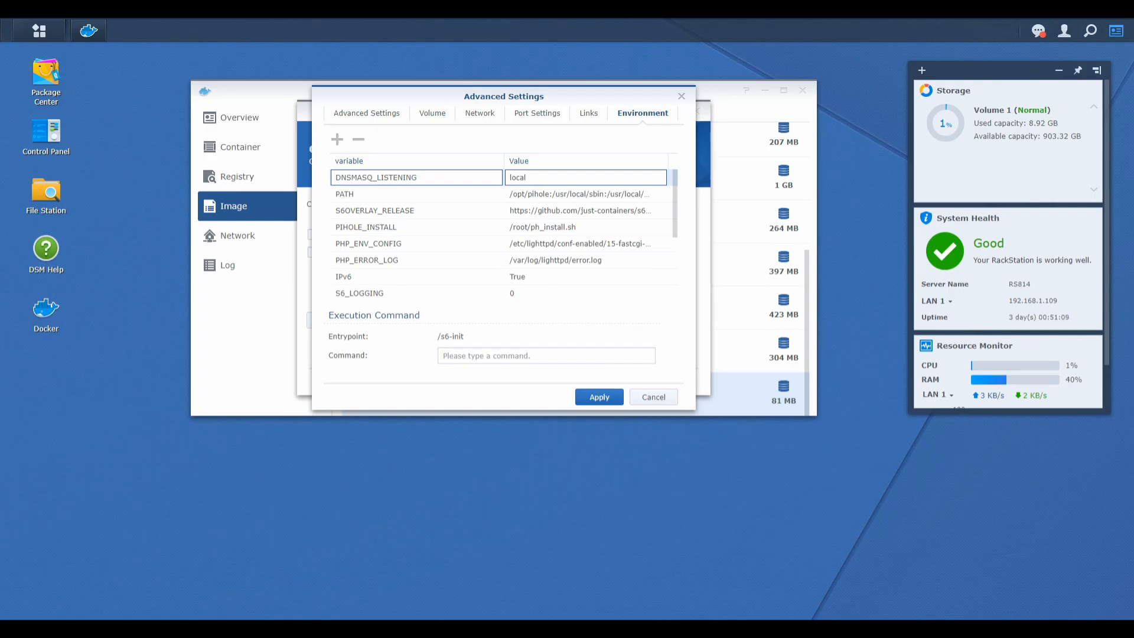
Add the environment variable TZ with the value Europe/Zagreb.
{"action": "left_click", "coordinate": [338, 139]}
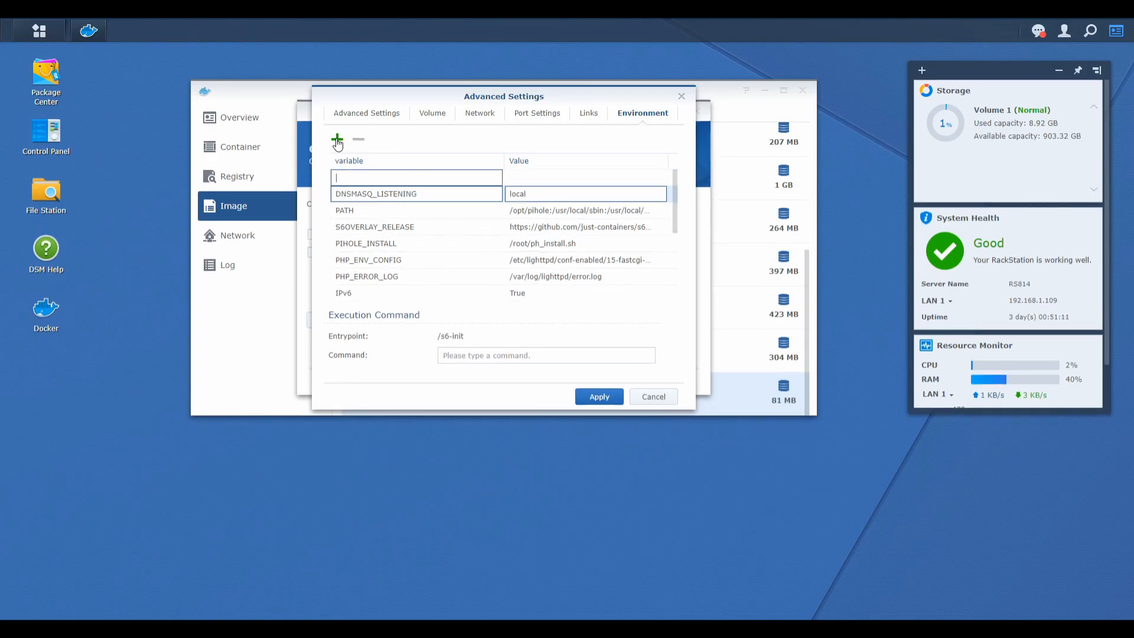
{"action": "type", "text": "TZ"}
{"action": "key", "text": "Tab"}
{"action": "type", "text": "E"}
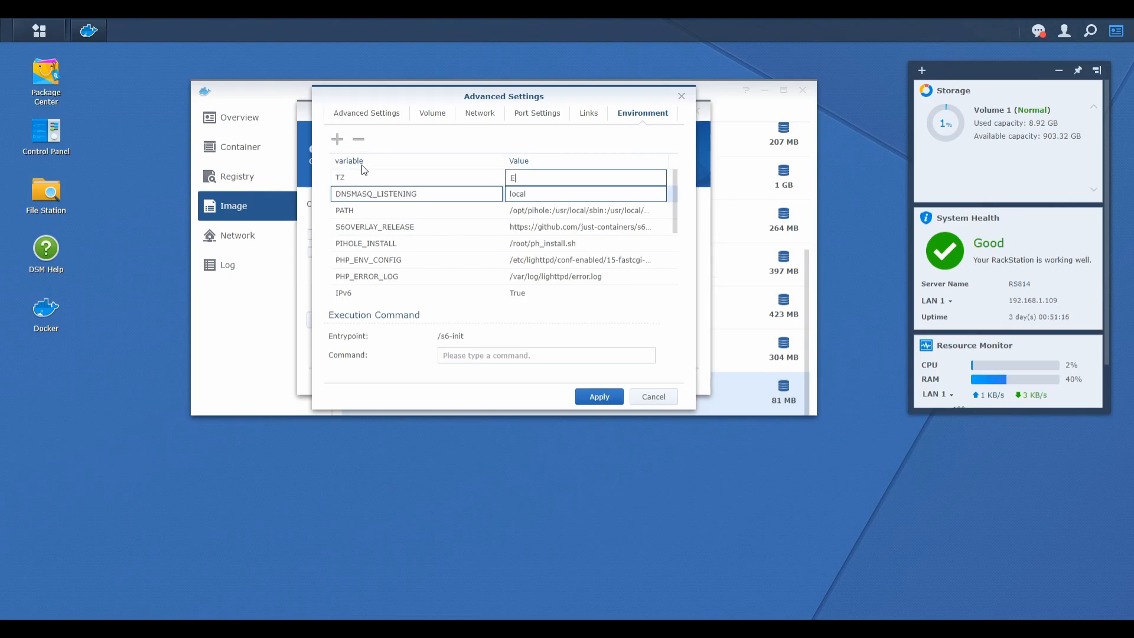
{"action": "type", "text": "urope/Zagreb"}
{"action": "key", "text": "Return"}
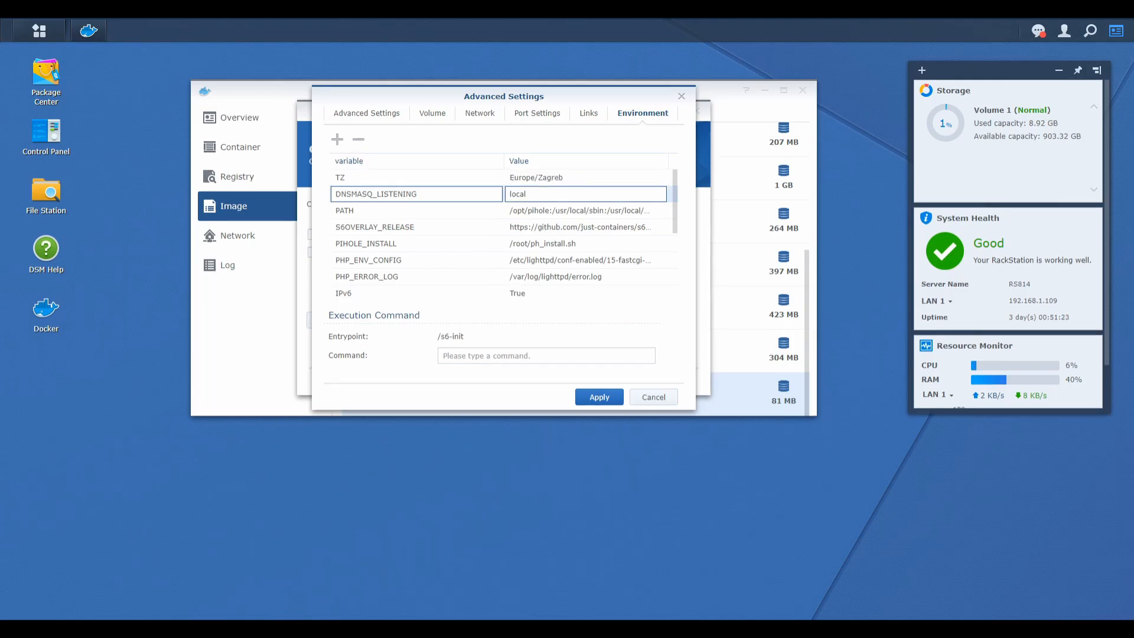
Add the environment variable WEBPASSWORD and enter the web interface password as its value.
{"action": "left_click", "coordinate": [337, 140]}
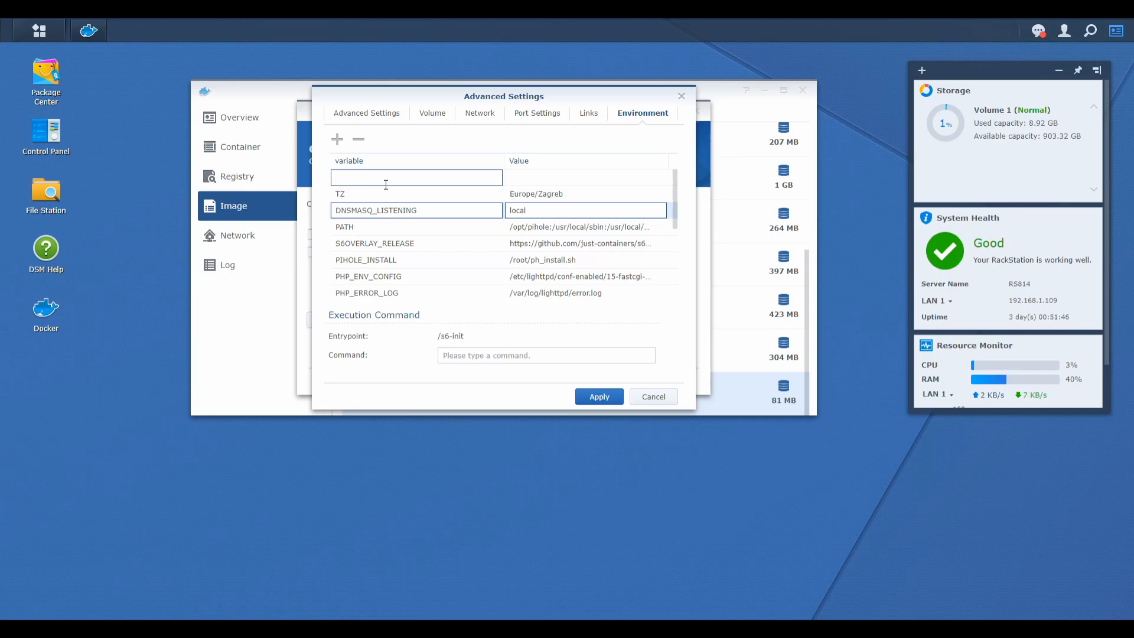
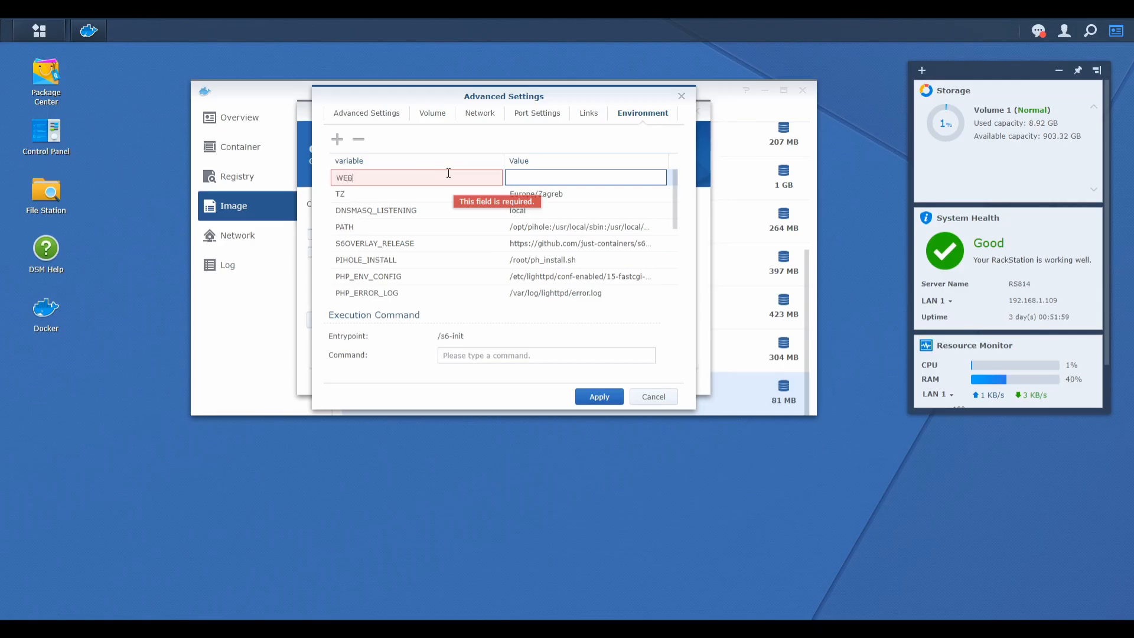
{"action": "key", "text": "Tab"}
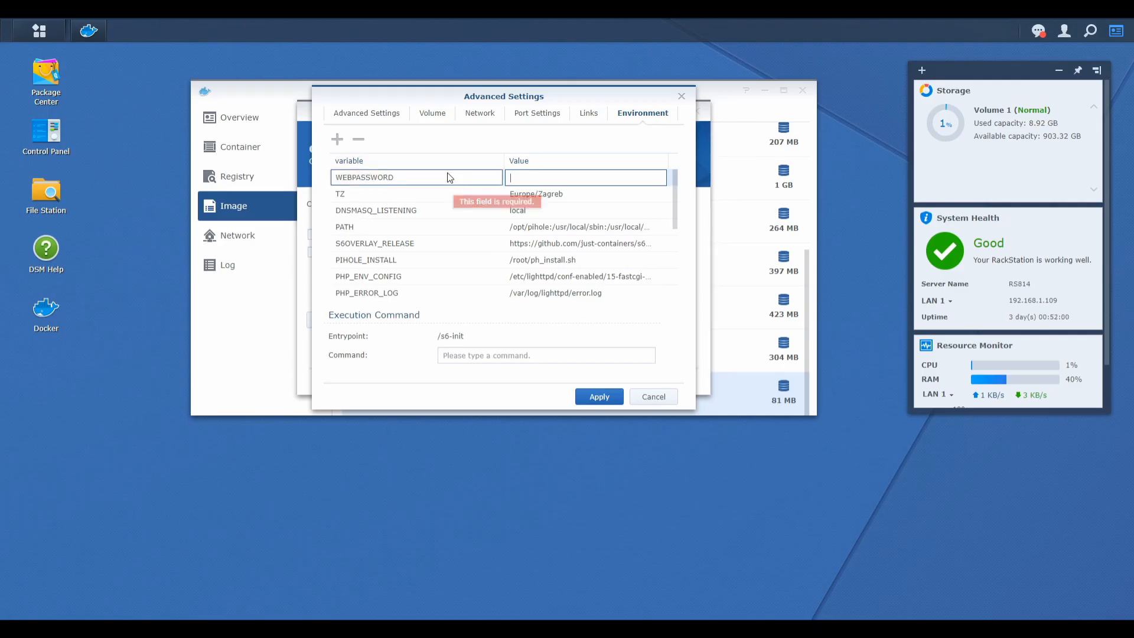
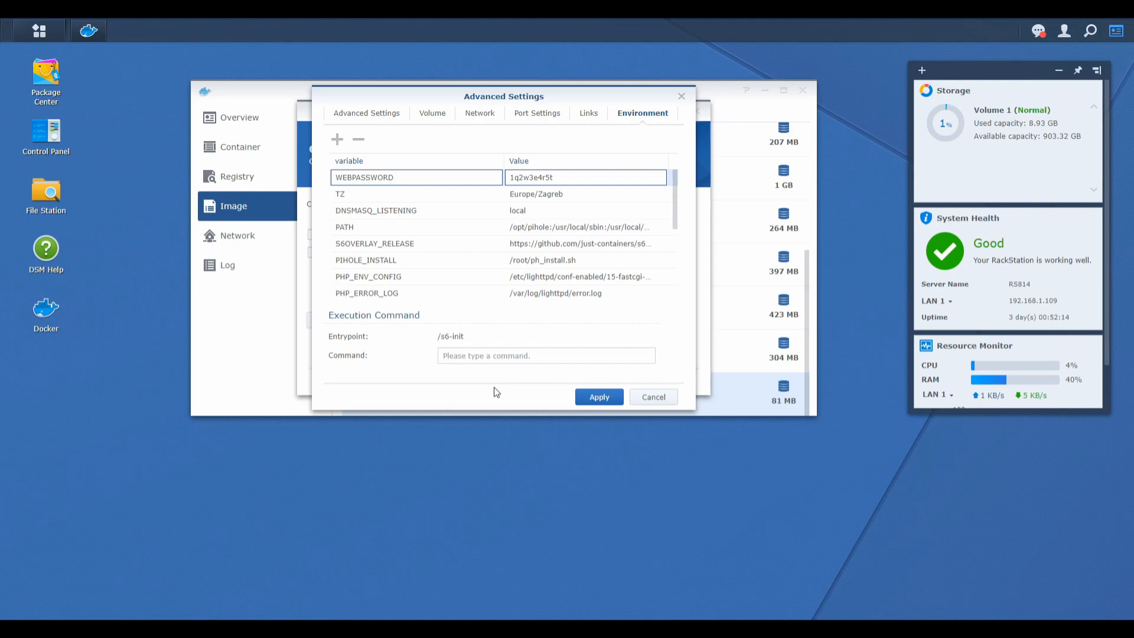
Add the environment variable VIRUTAL_HOST with the value pihole.
{"action": "left_click", "coordinate": [338, 143]}
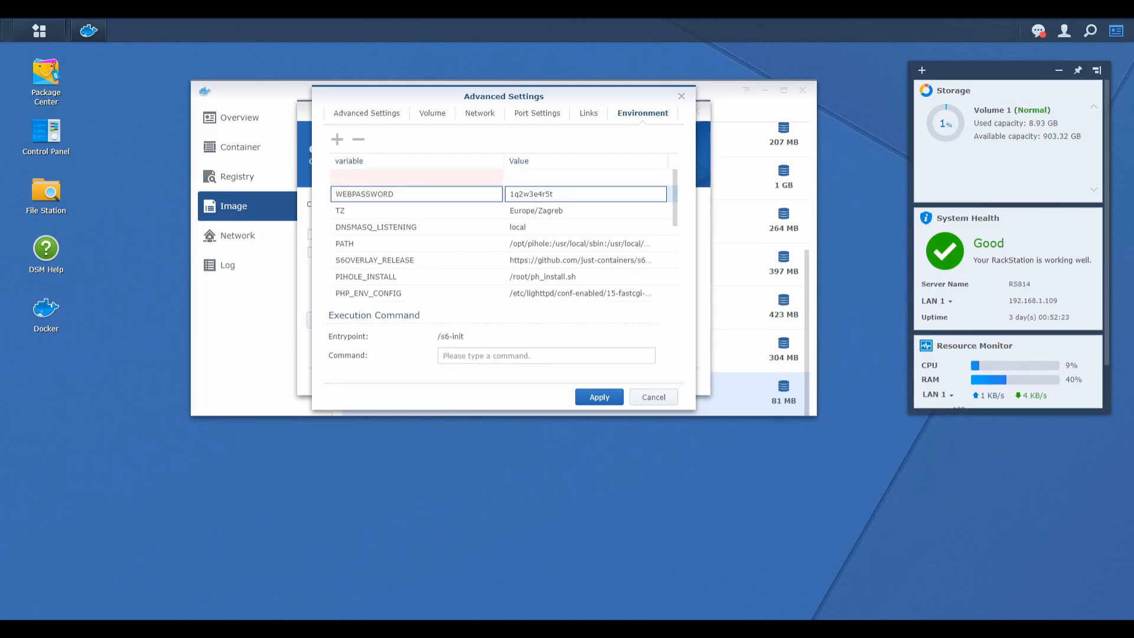
{"action": "left_click", "coordinate": [397, 177]}
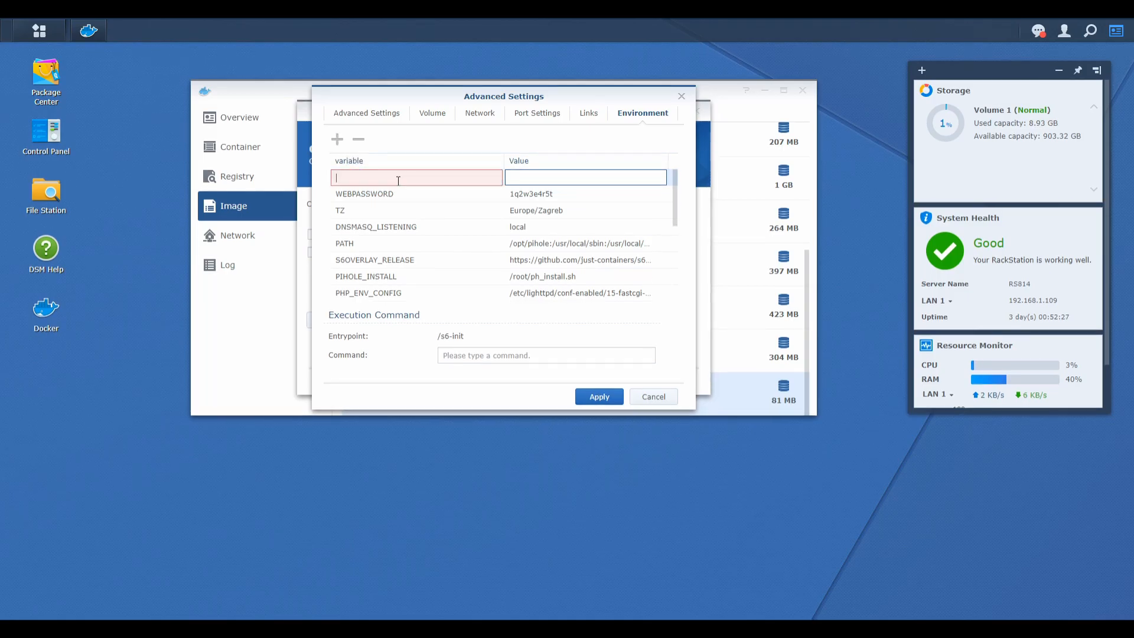
{"action": "type", "text": "VIRUTAL"}
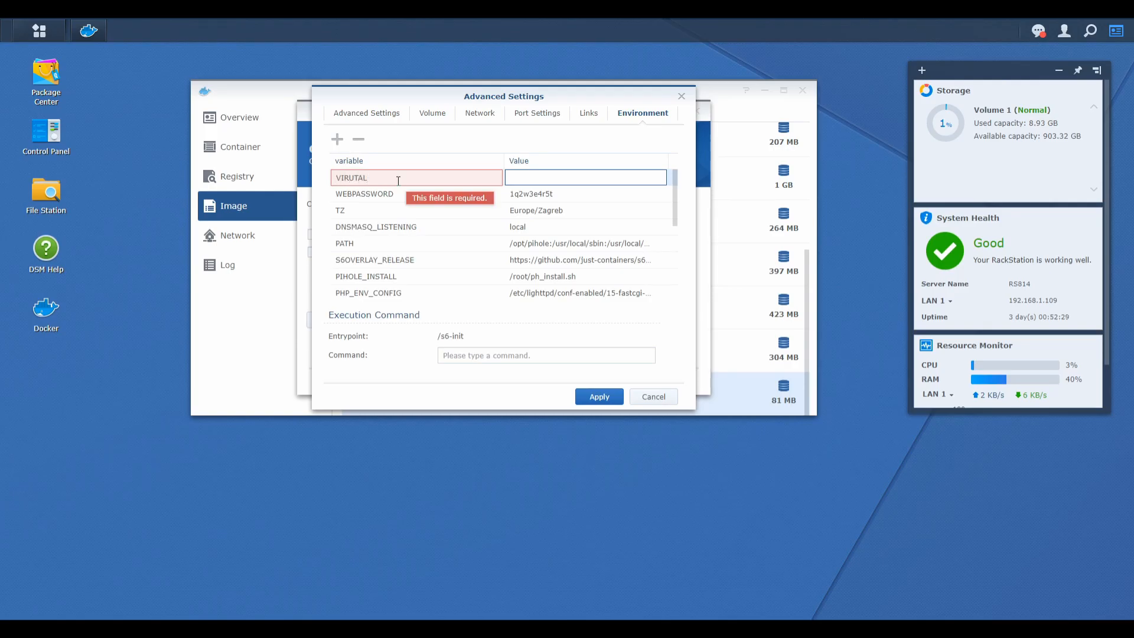
{"action": "type", "text": "_HOST"}
{"action": "key", "text": "Tab"}
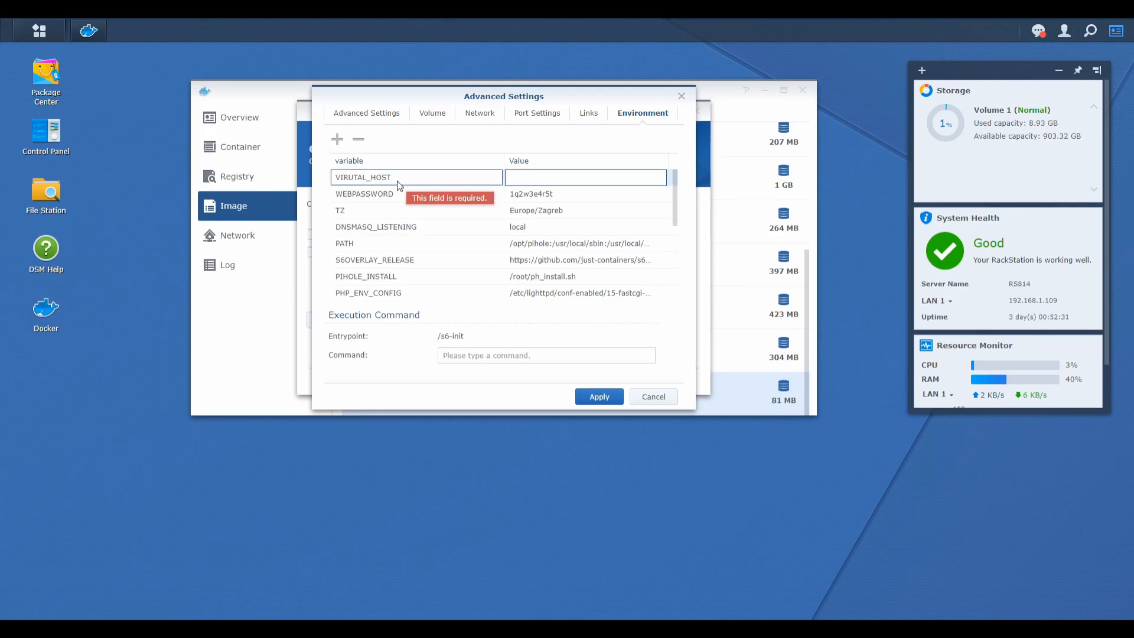
{"action": "type", "text": "pihole"}
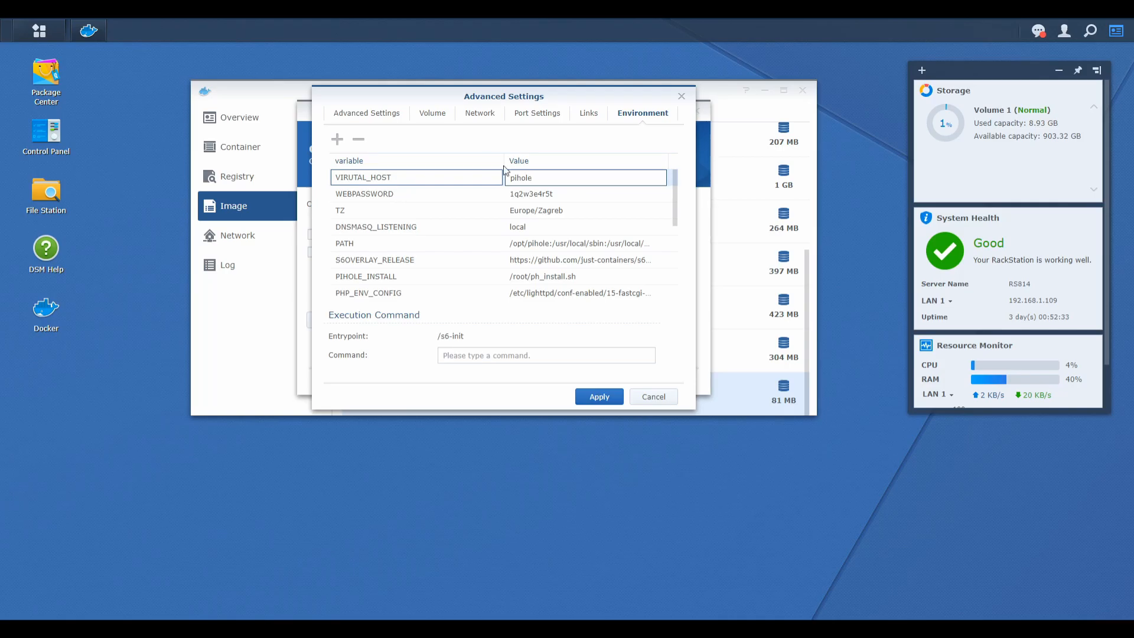
Set the value of the existing ServerIP environment variable to 192.168.1.199.
{"action": "scroll", "coordinate": [481, 240], "scroll_direction": "down", "scroll_amount": 5}
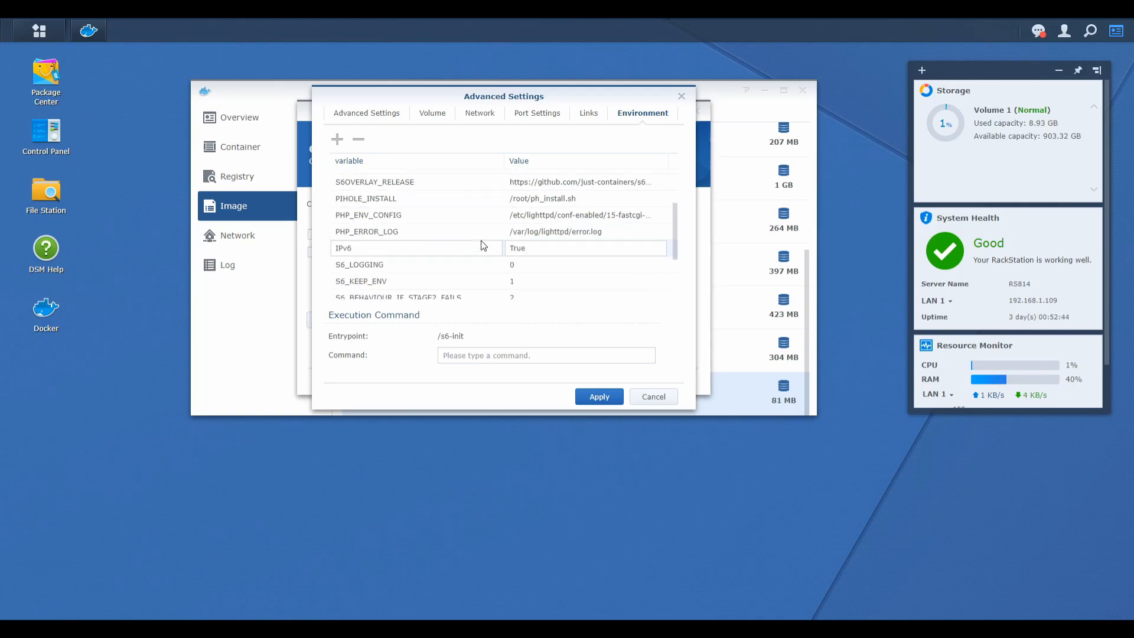
{"action": "left_click", "coordinate": [546, 238]}
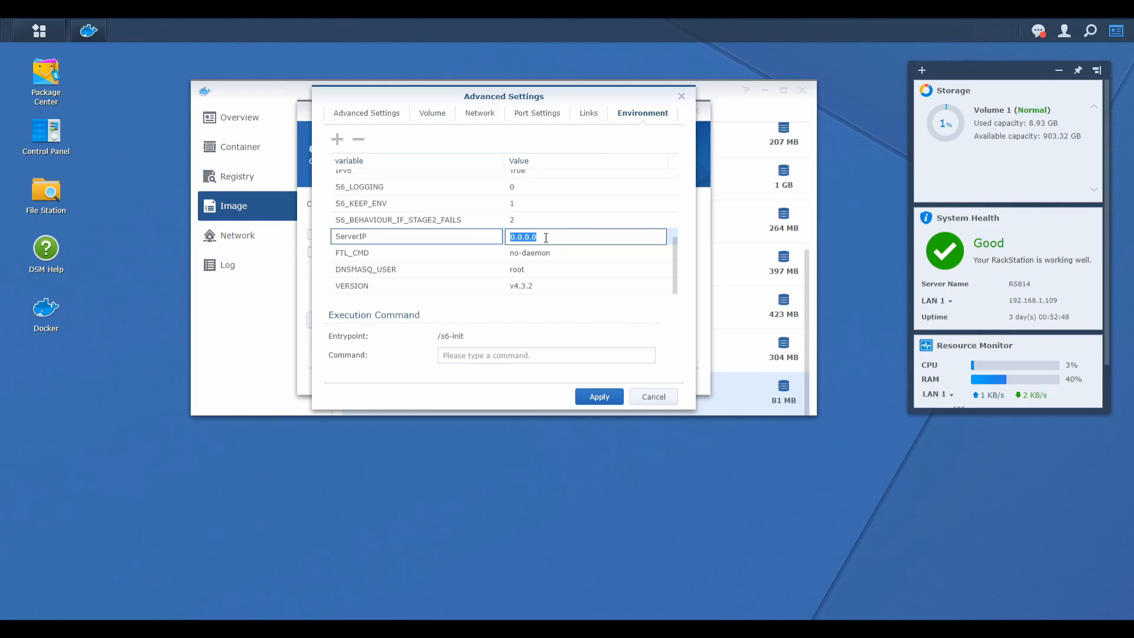
{"action": "type", "text": "192.168.1.199"}
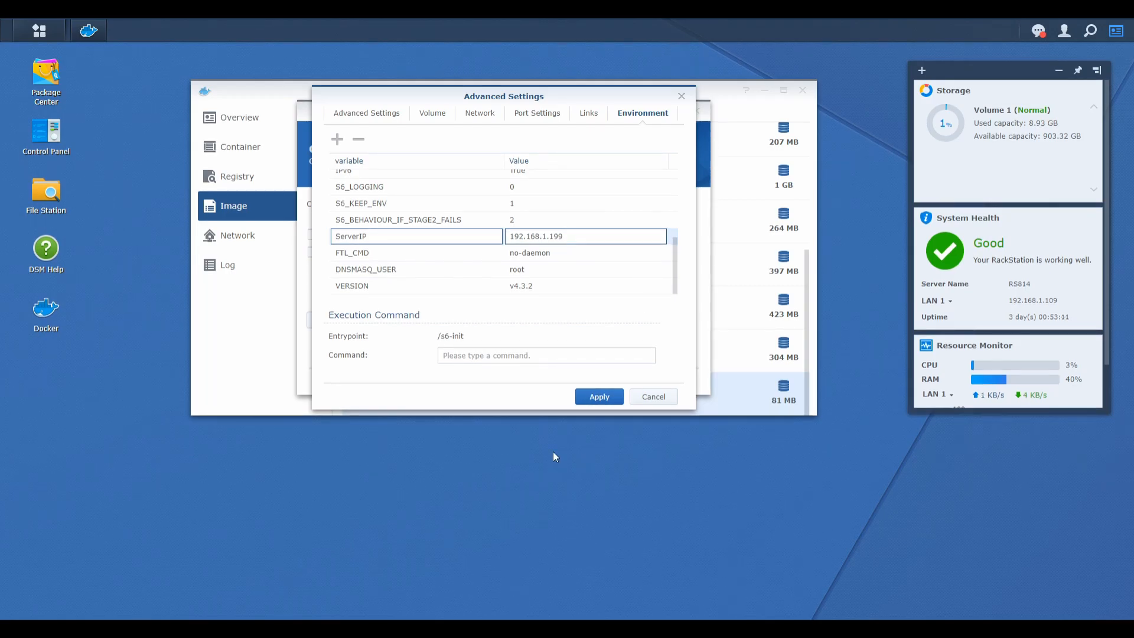
Apply the advanced settings, review the summary, and create the pihole container with running after the wizard enabled.
{"action": "left_click", "coordinate": [611, 400]}
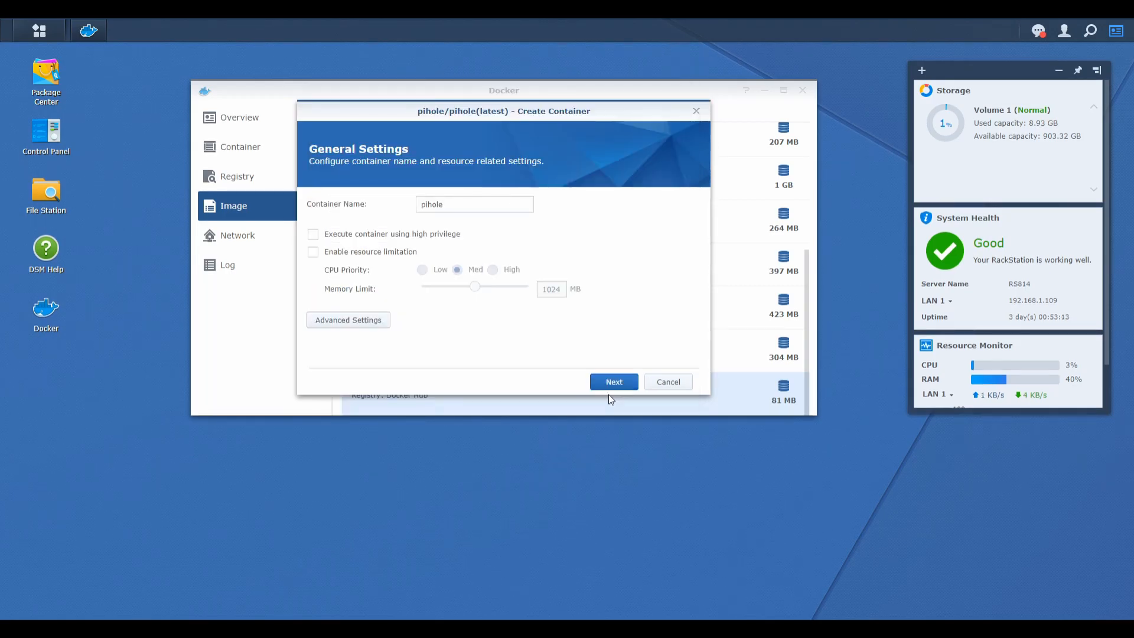
{"action": "left_click", "coordinate": [612, 384]}
{"action": "scroll", "coordinate": [526, 253], "scroll_direction": "down", "scroll_amount": 5}
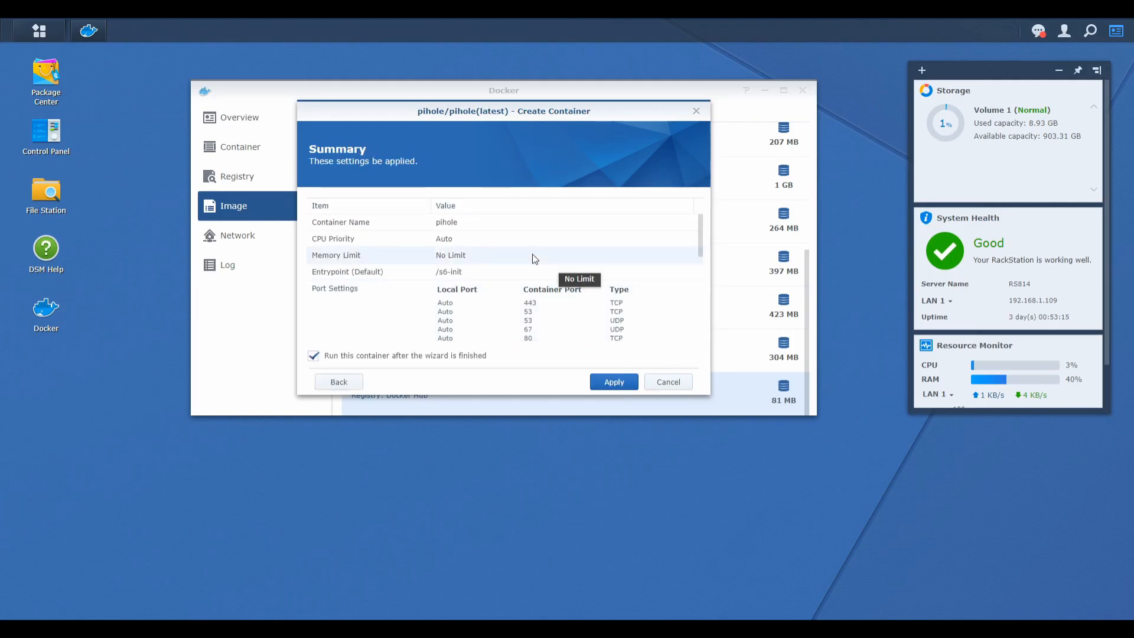
{"action": "scroll", "coordinate": [524, 253], "scroll_direction": "down", "scroll_amount": 3}
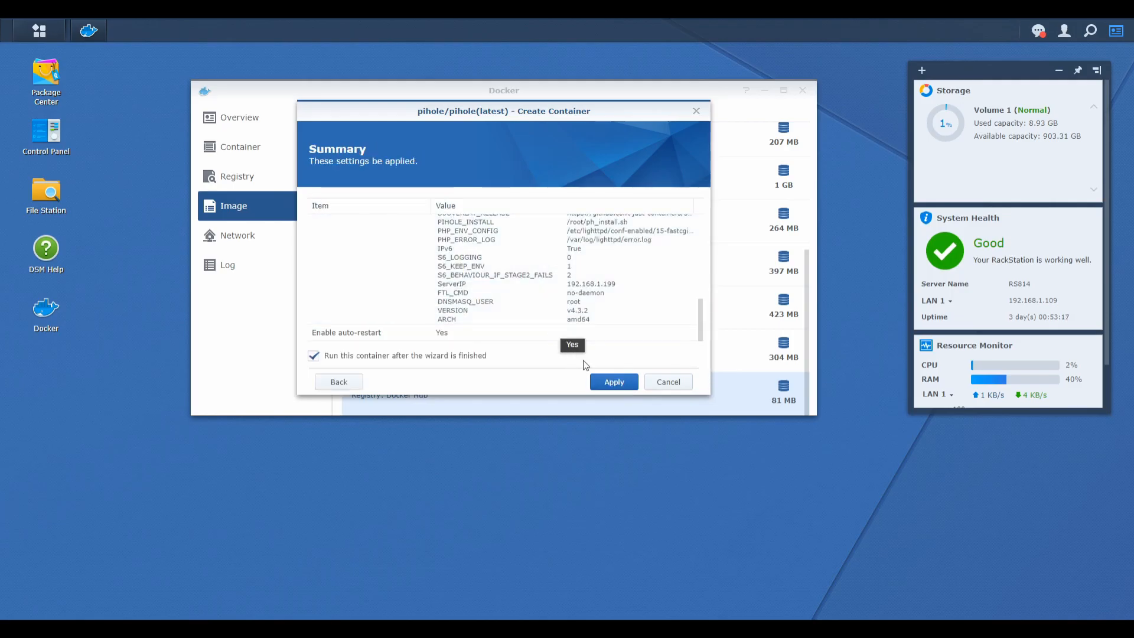
{"action": "left_click", "coordinate": [614, 382]}
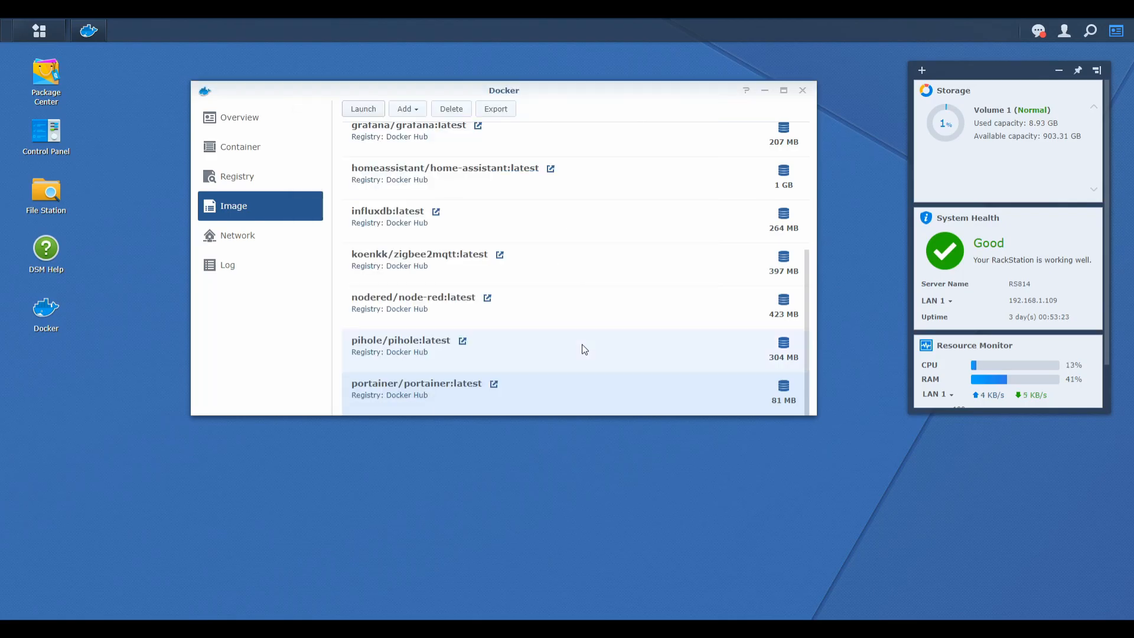
Review the log of the pihole container from the container list, and close its details window.
{"action": "scroll", "coordinate": [584, 350], "scroll_direction": "up", "scroll_amount": 4}
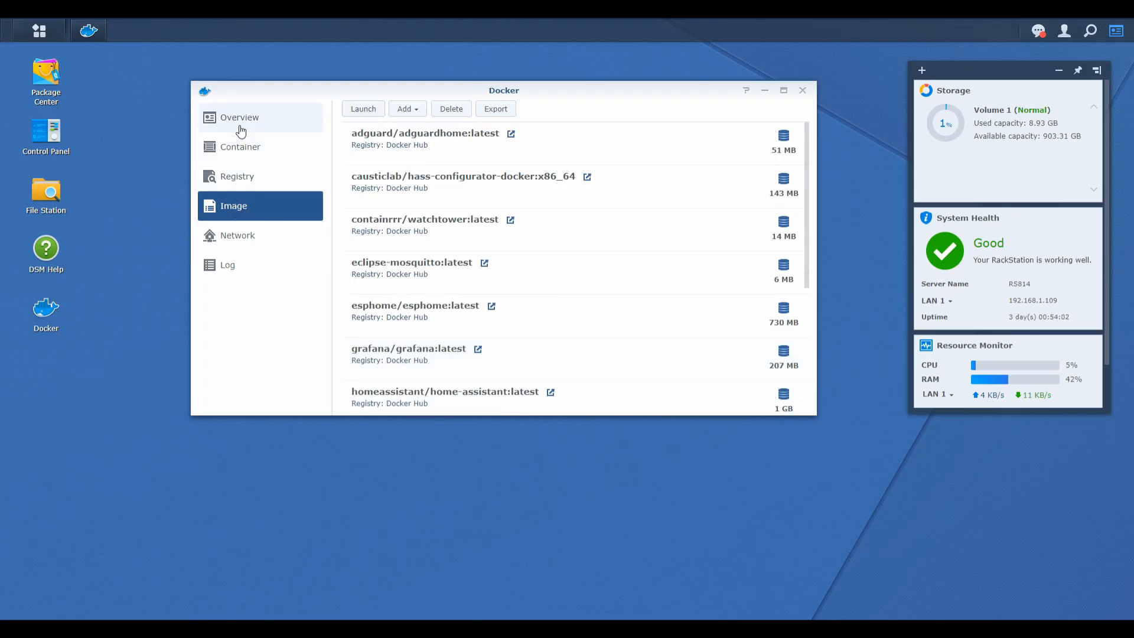
{"action": "left_click", "coordinate": [242, 155]}
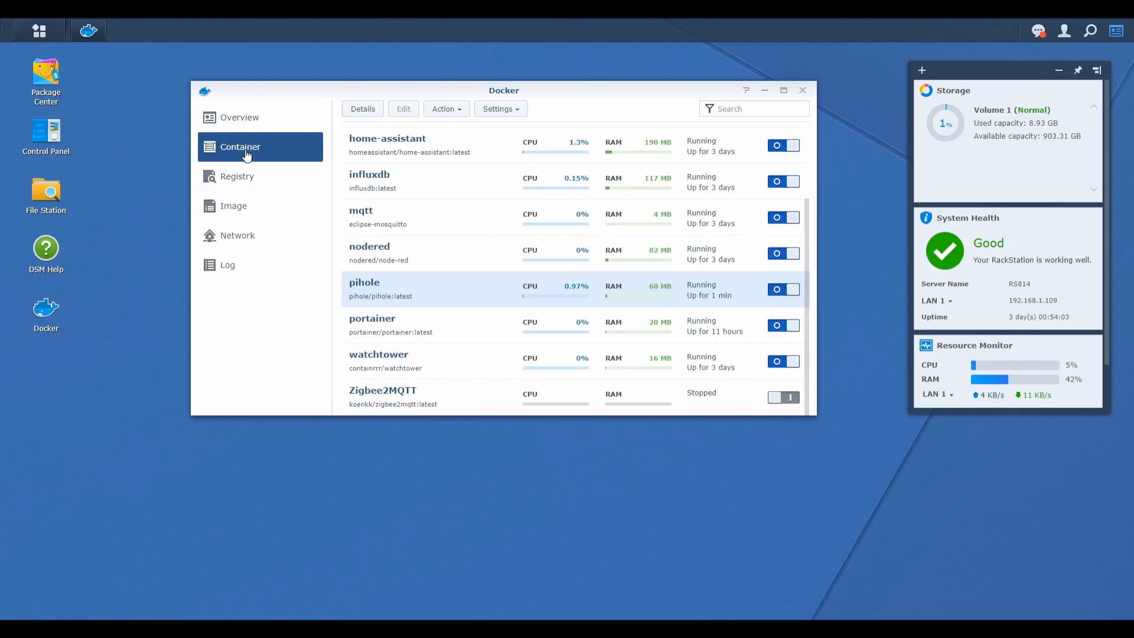
{"action": "double_click", "coordinate": [412, 287]}
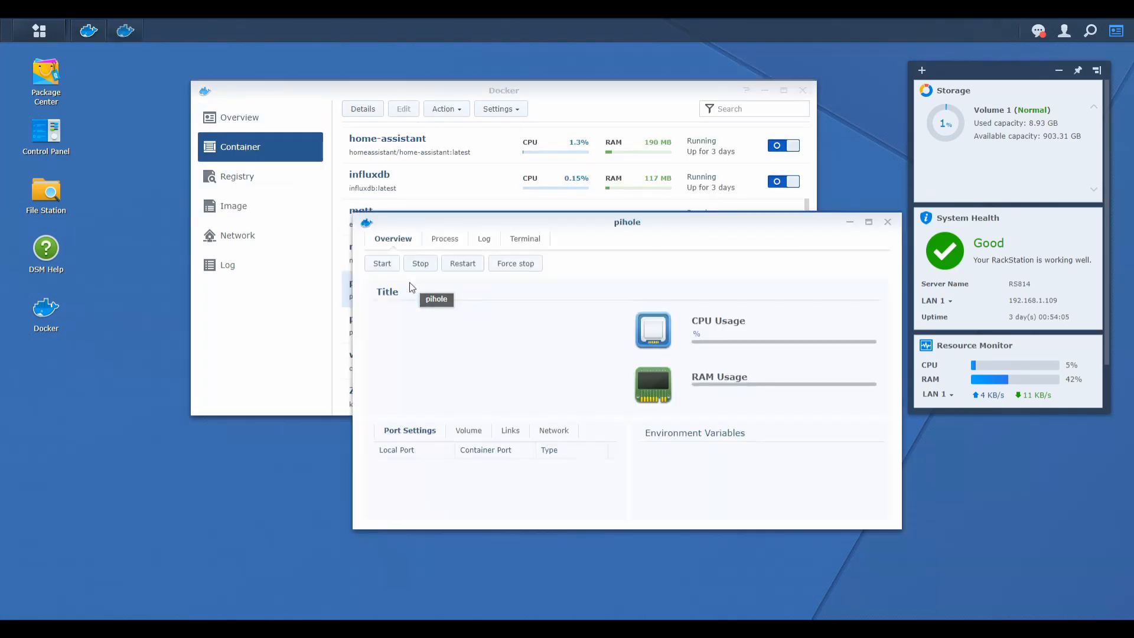
{"action": "left_click", "coordinate": [485, 240]}
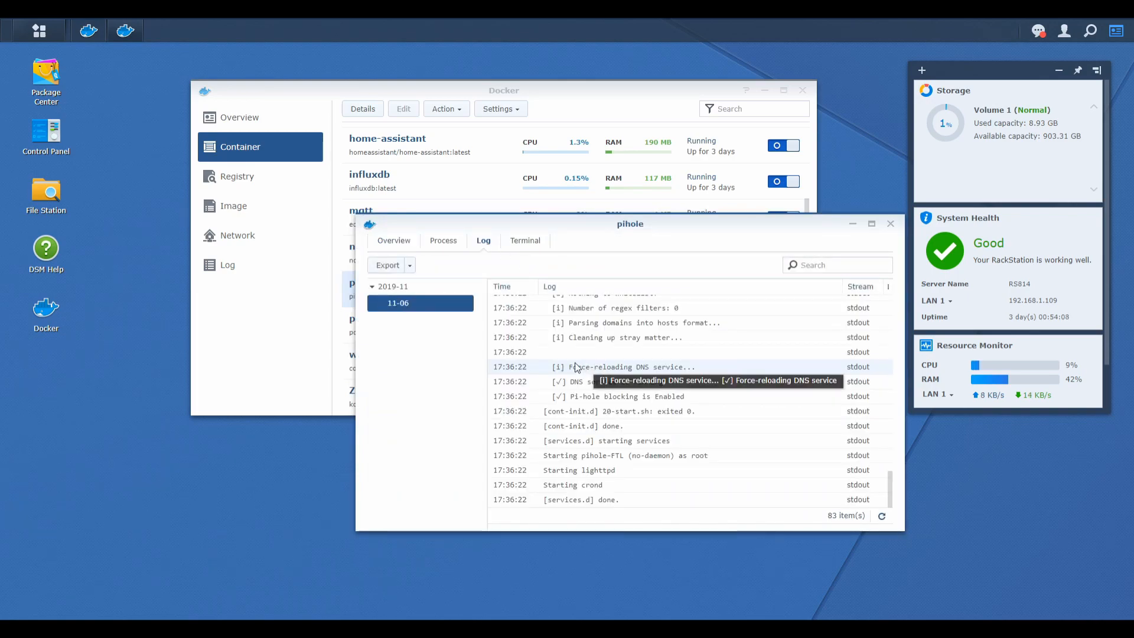
{"action": "scroll", "coordinate": [576, 368], "scroll_direction": "down", "scroll_amount": 3}
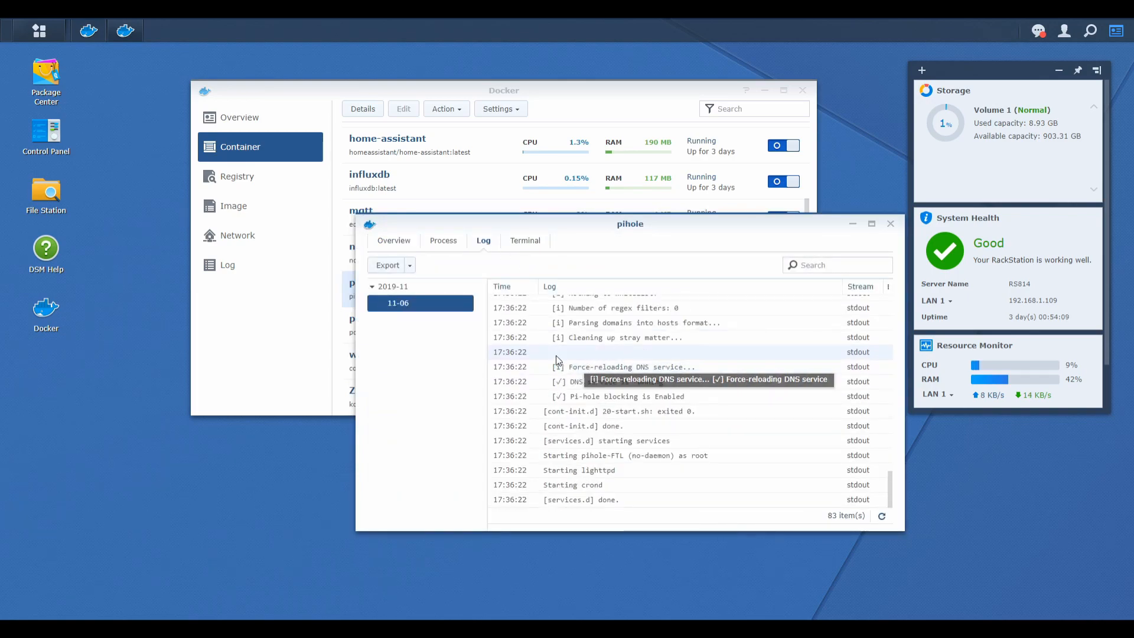
{"action": "left_click", "coordinate": [890, 225]}
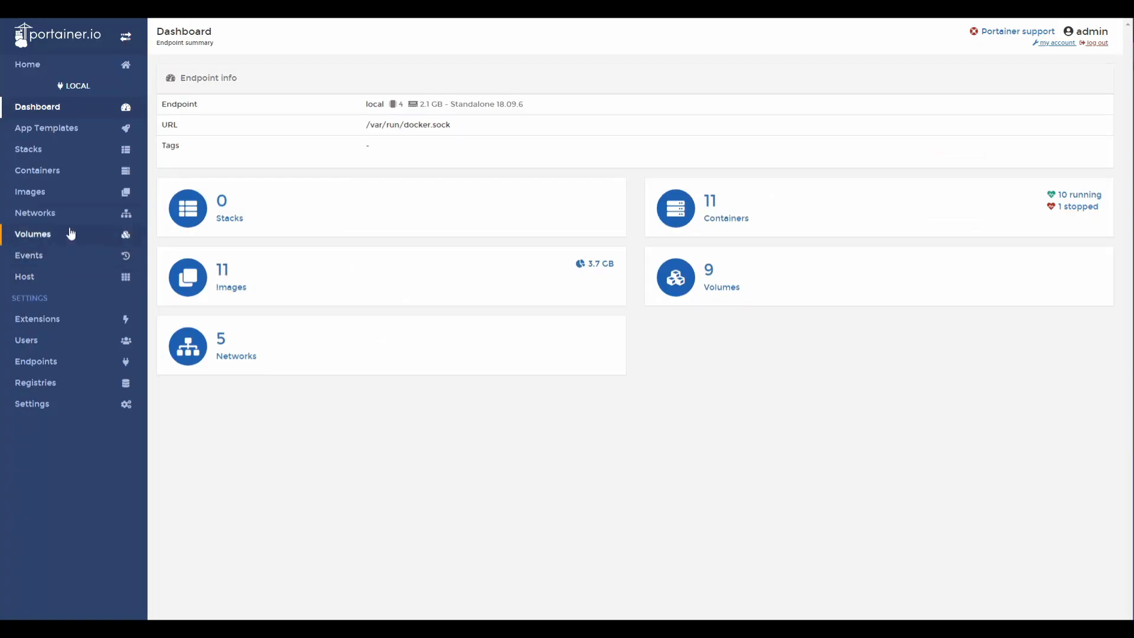
In Portainer, connect to the home-assistant container's console as root using /bin/bash.
{"action": "left_click", "coordinate": [61, 173]}
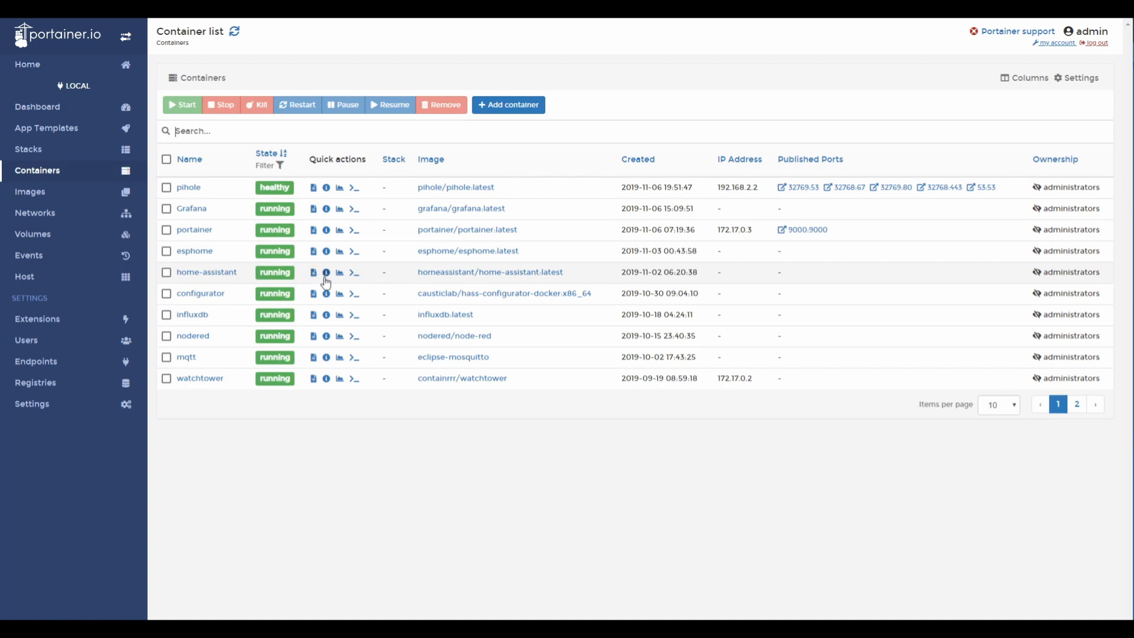
{"action": "left_click", "coordinate": [204, 273]}
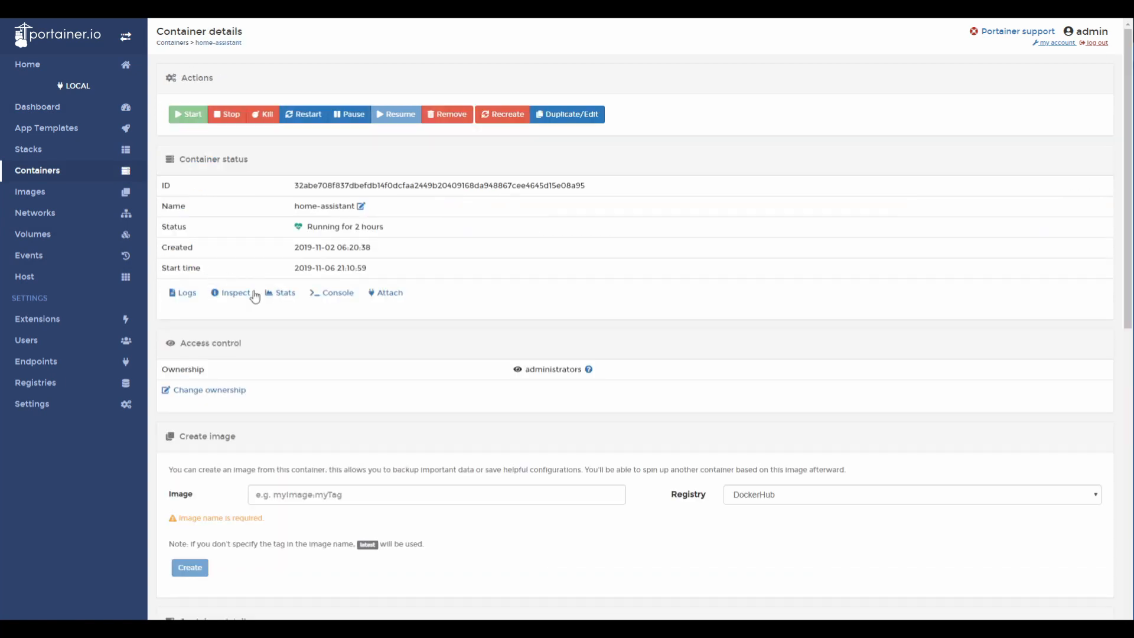
{"action": "left_click", "coordinate": [319, 296]}
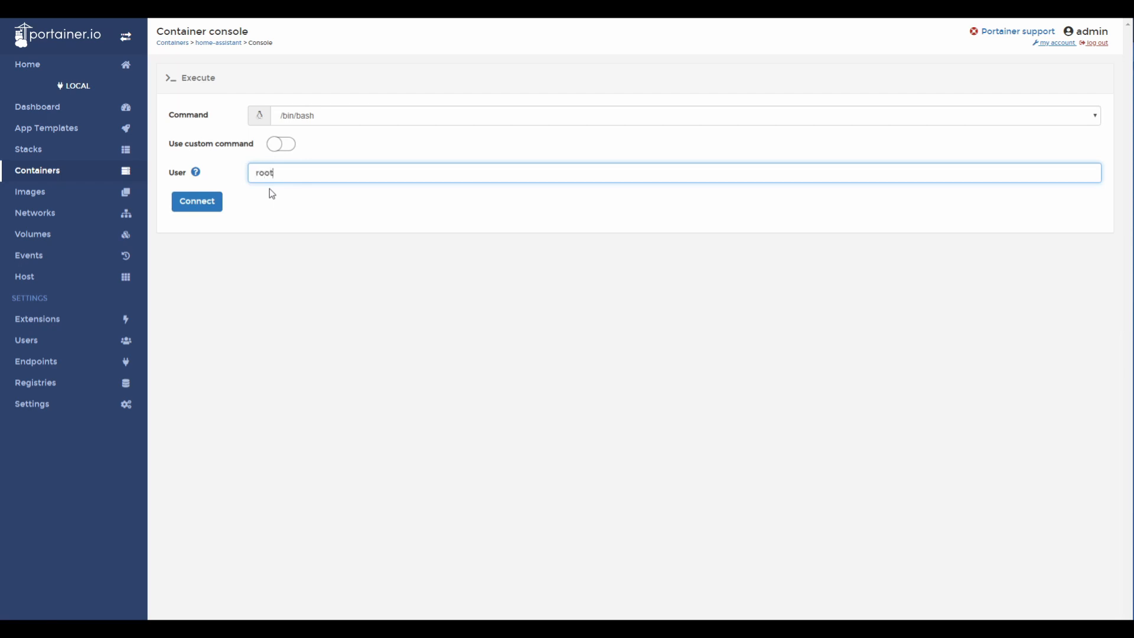
{"action": "left_click", "coordinate": [195, 201]}
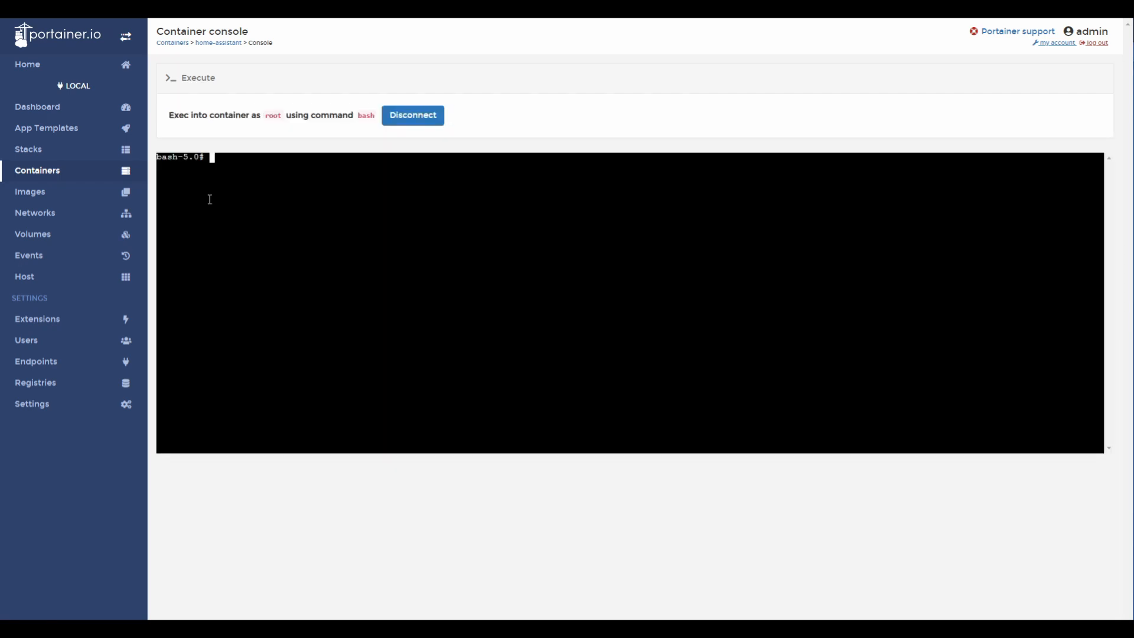
Ping the NAS address 192.168.1.109 from the container console and stop the ping.
{"action": "type", "text": "ping 192.168.1.109"}
{"action": "key", "text": "Return"}
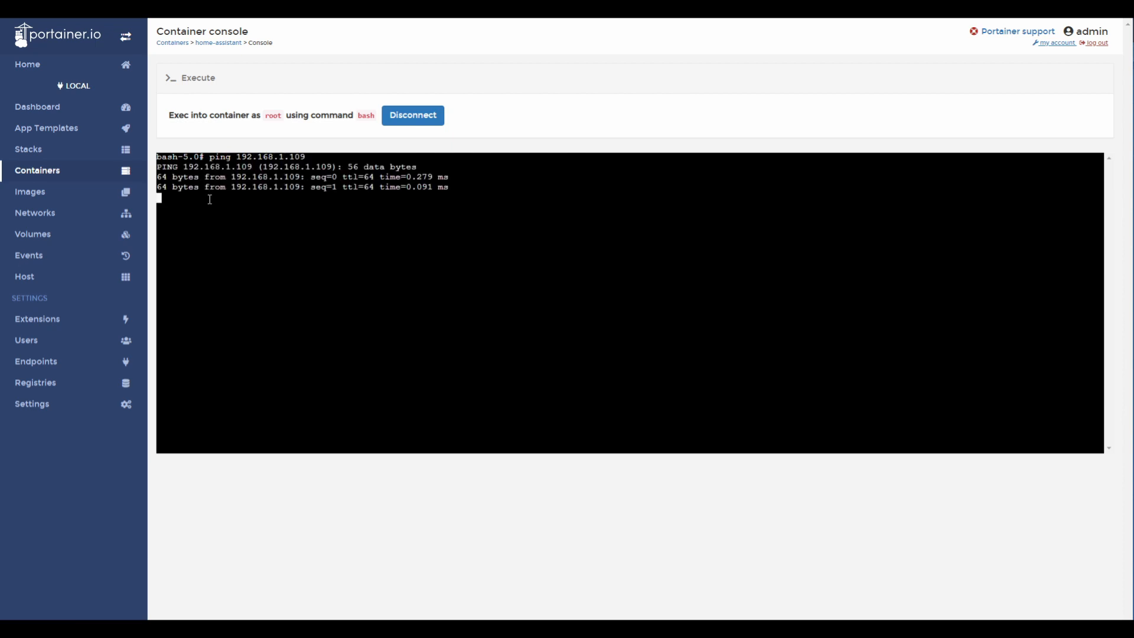
{"action": "key", "text": "ctrl+c"}
Ping the Pi-hole address 192.168.1.199 from the container console and stop the ping.
{"action": "key", "text": "Up"}
{"action": "key", "text": "BackSpace"}
{"action": "key", "text": "BackSpace"}
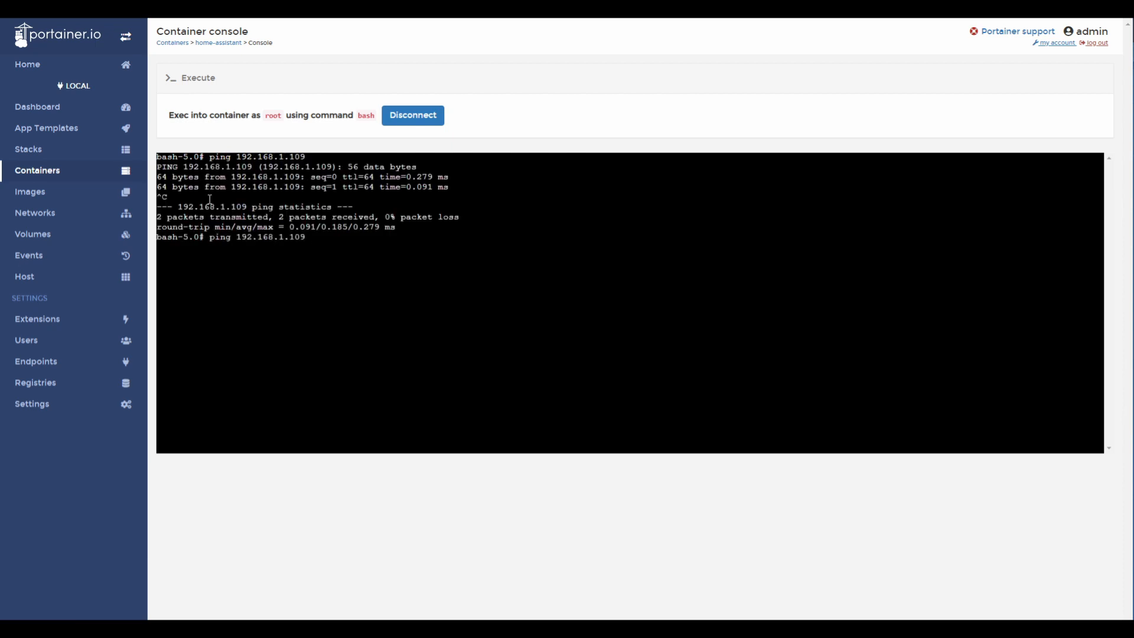
{"action": "type", "text": "99"}
{"action": "key", "text": "Return"}
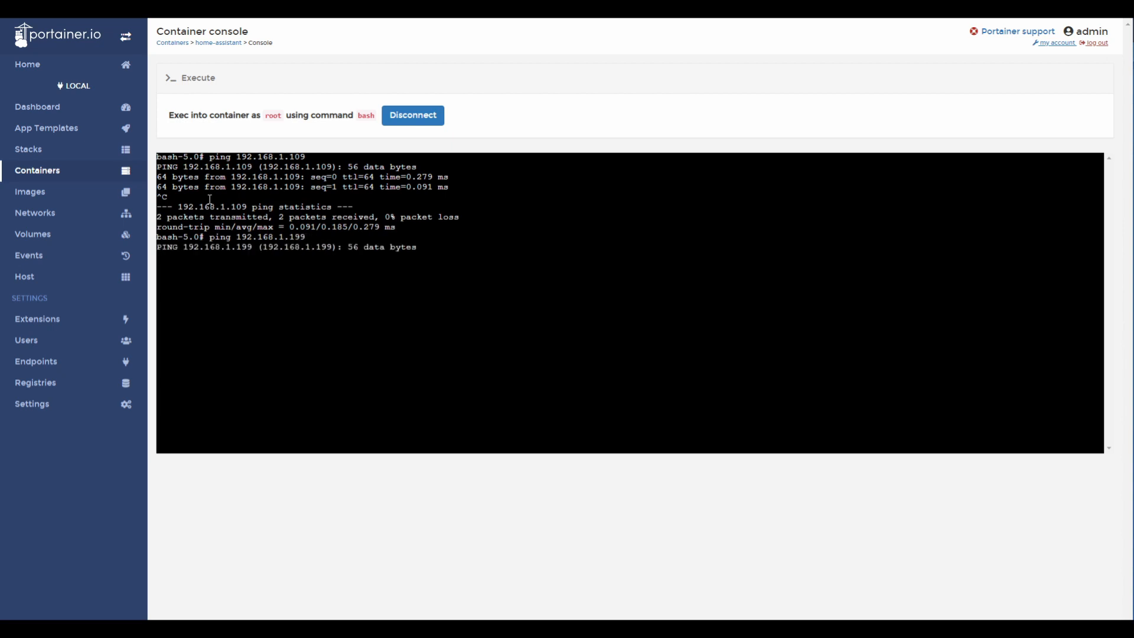
{"action": "key", "text": "ctrl+c"}
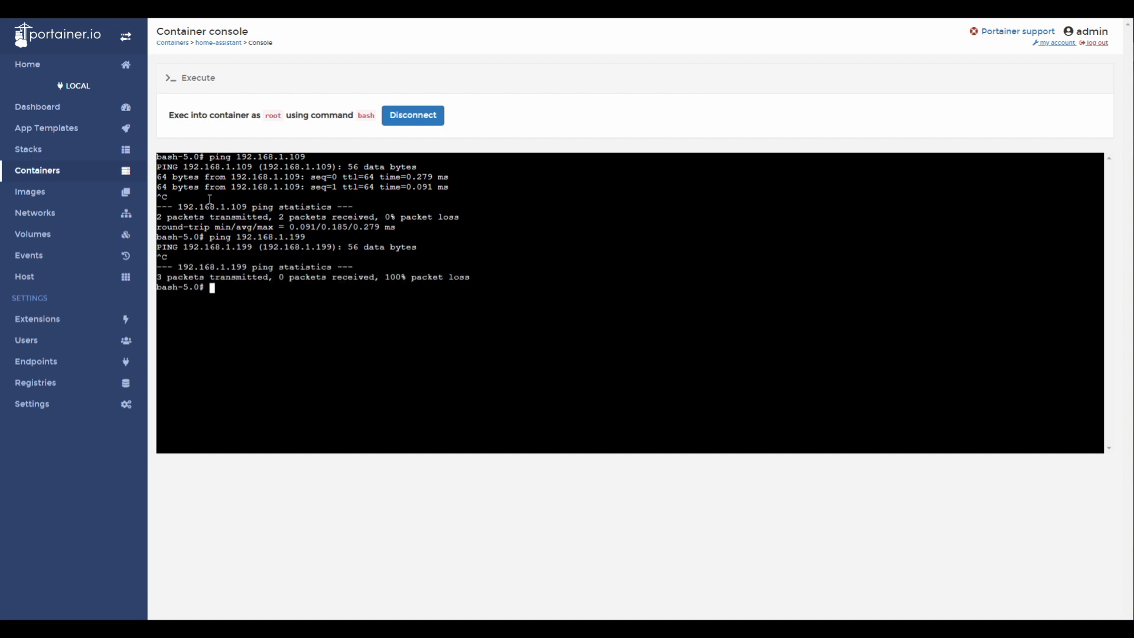
Ping the Pi-hole bridge address 192.168.2.2 from the container console and stop the ping.
{"action": "key", "text": "Up"}
{"action": "key", "text": "BackSpace"}
{"action": "key", "text": "BackSpace"}
{"action": "key", "text": "BackSpace"}
{"action": "key", "text": "BackSpace"}
{"action": "key", "text": "BackSpace"}
{"action": "type", "text": "2.2"}
{"action": "key", "text": "Return"}
{"action": "key", "text": "ctrl+c"}
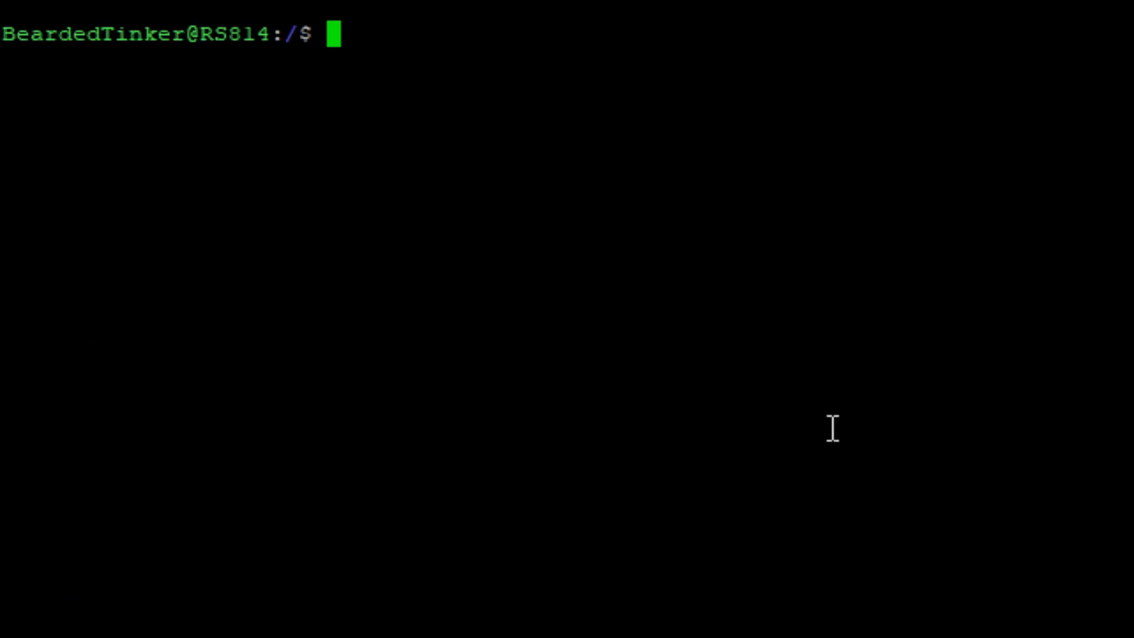
Switch to the NAS terminal, run sudo ping 192.168.1.199 with the account password entered, and stop the ping.
{"action": "type", "text": "ping"}
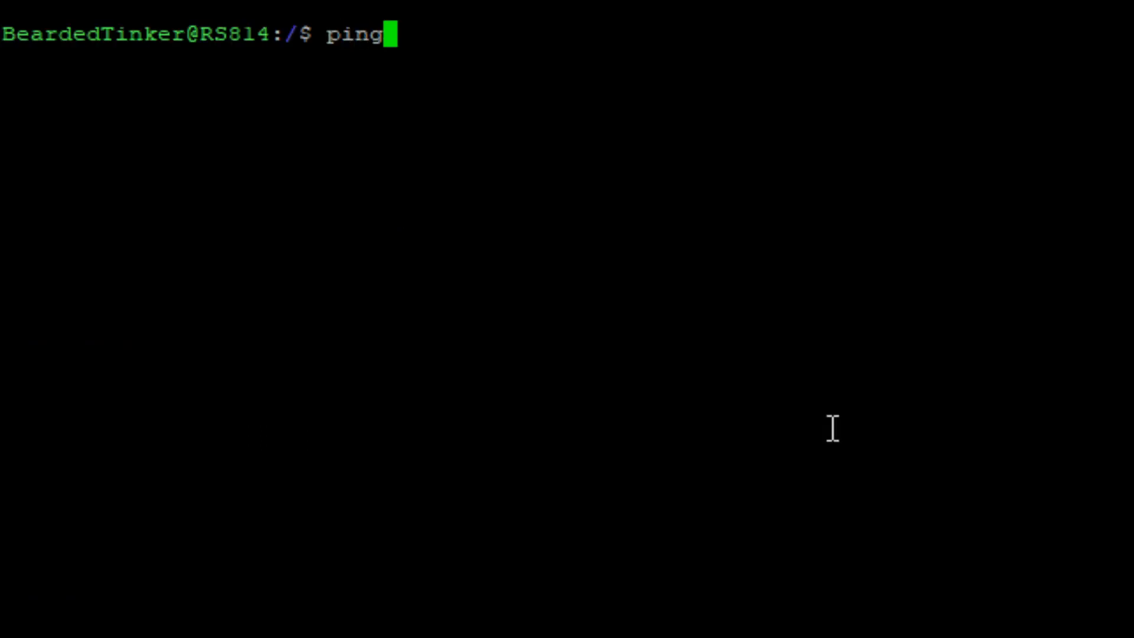
{"action": "key", "text": "BackSpace"}
{"action": "key", "text": "BackSpace"}
{"action": "key", "text": "BackSpace"}
{"action": "key", "text": "BackSpace"}
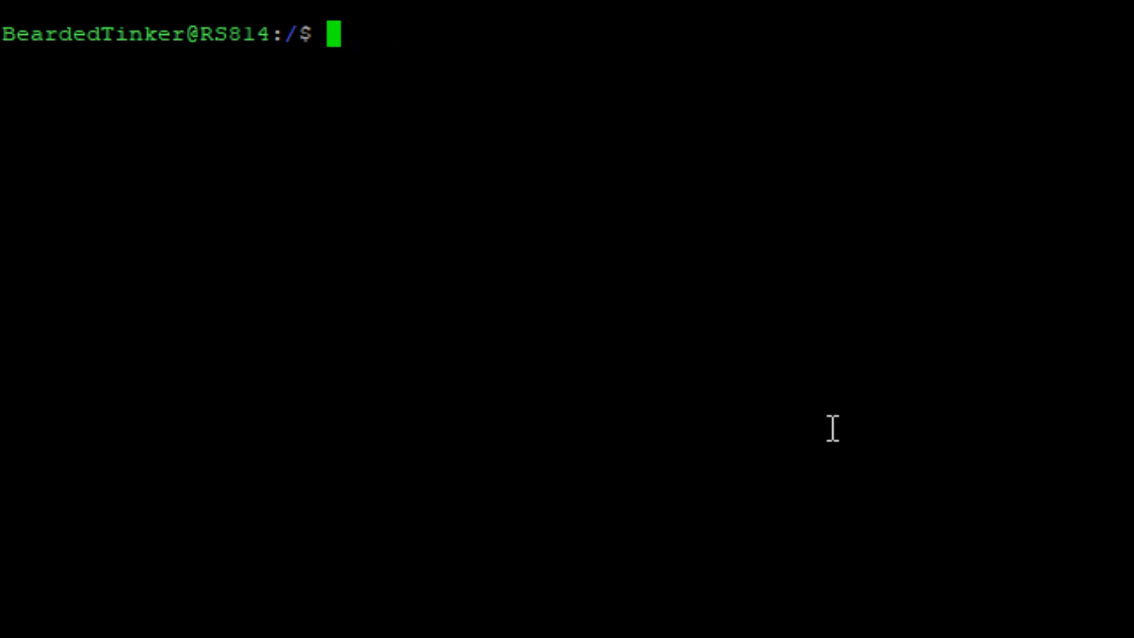
{"action": "type", "text": "sudo pin"}
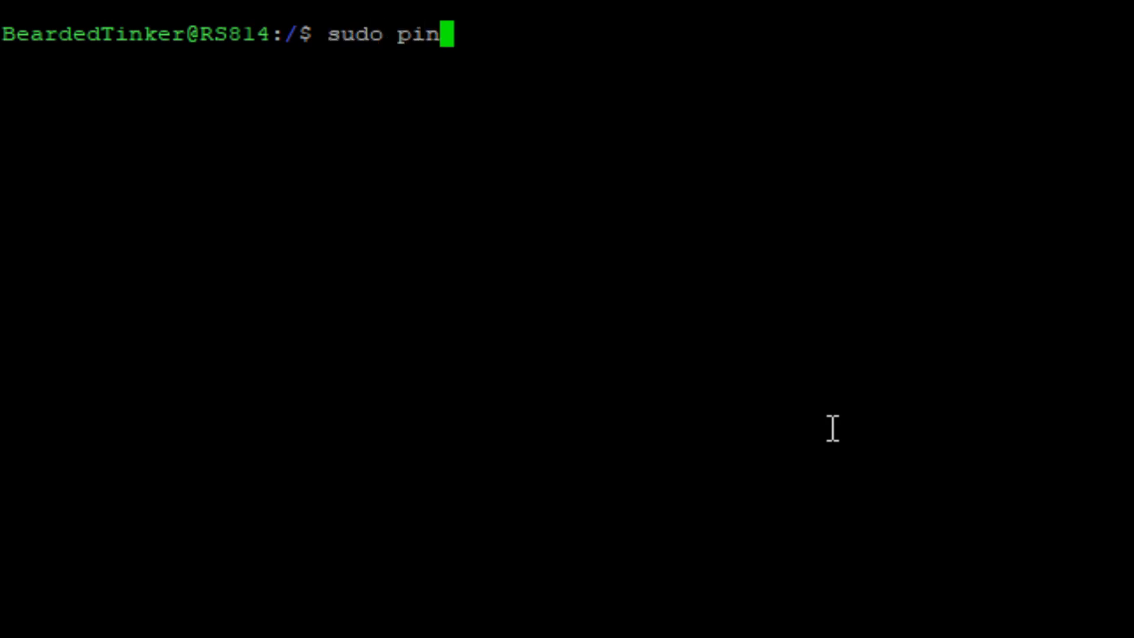
{"action": "type", "text": "g l92.168.1."}
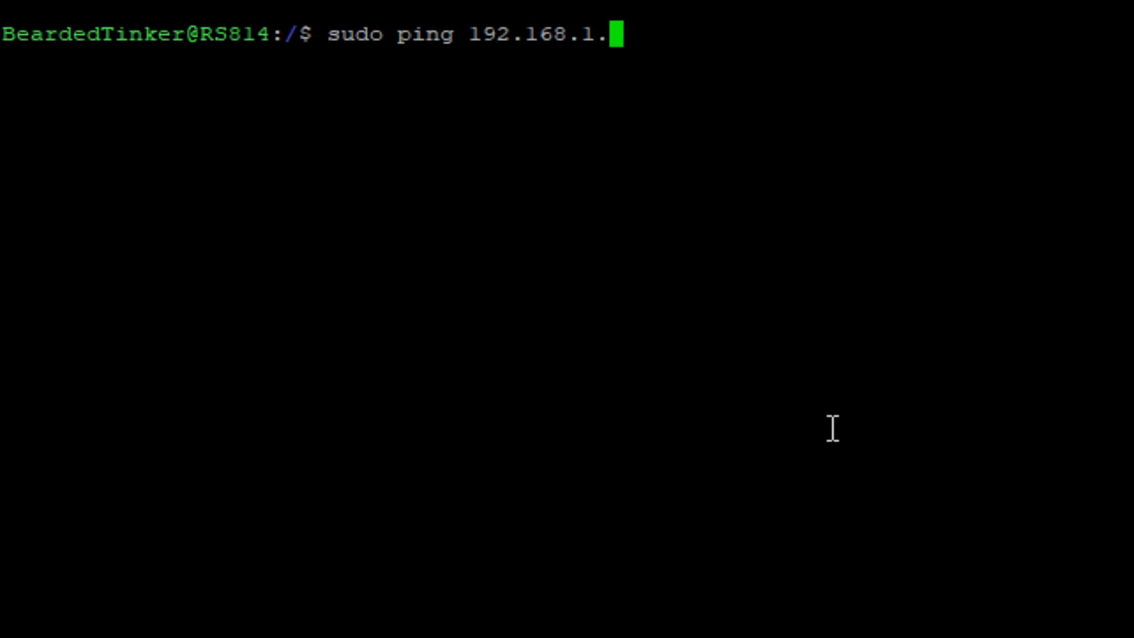
{"action": "type", "text": "199"}
{"action": "key", "text": "Return"}
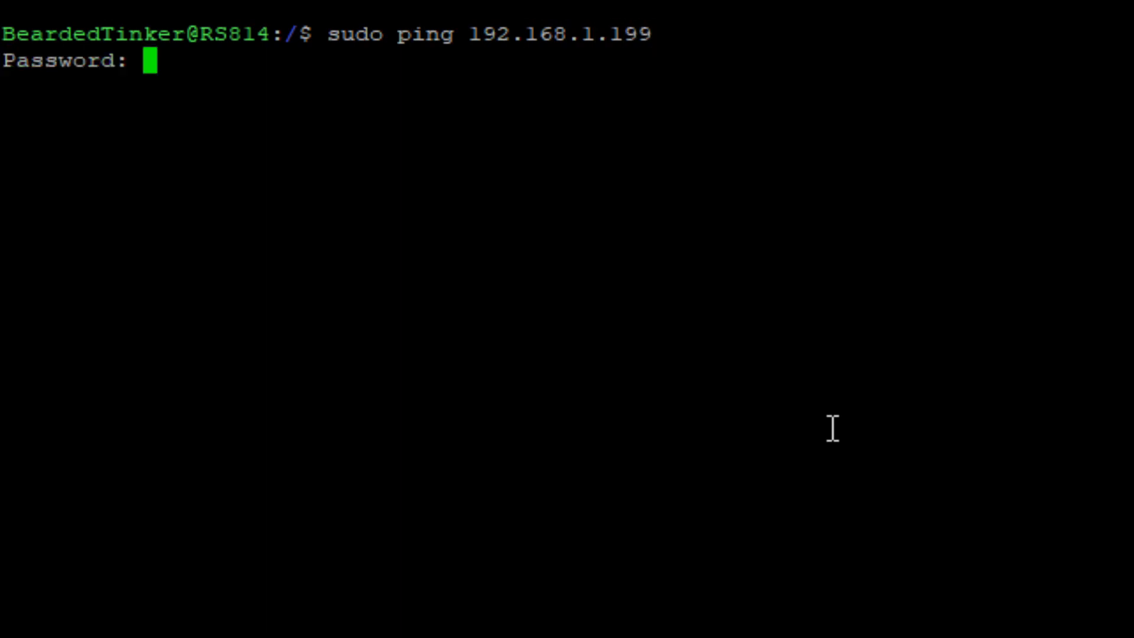
{"action": "key", "text": "Return"}
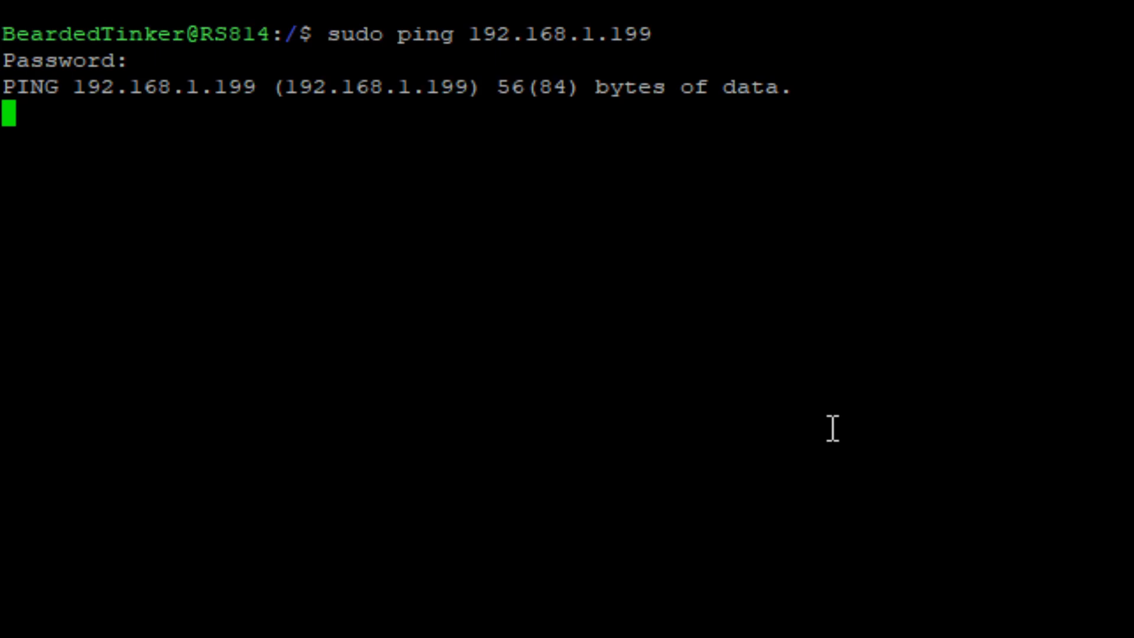
{"action": "key", "text": "ctrl+c"}
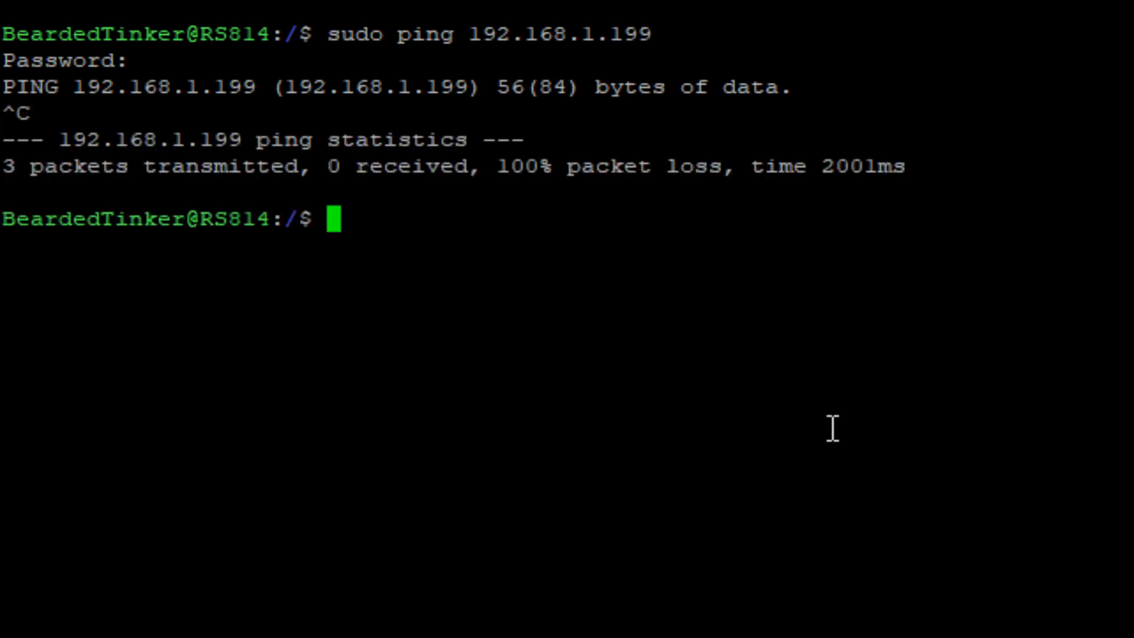
Try to run the command sudo 192.168.2.2 in the NAS terminal.
{"action": "type", "text": "sudo 192"}
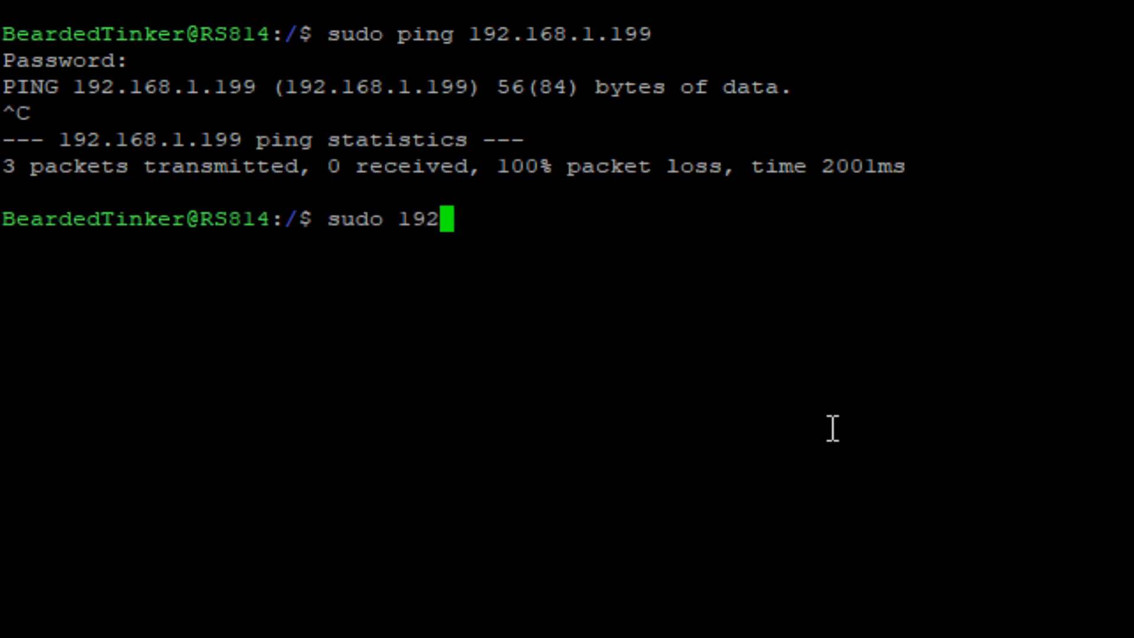
{"action": "type", "text": ".168.2.2"}
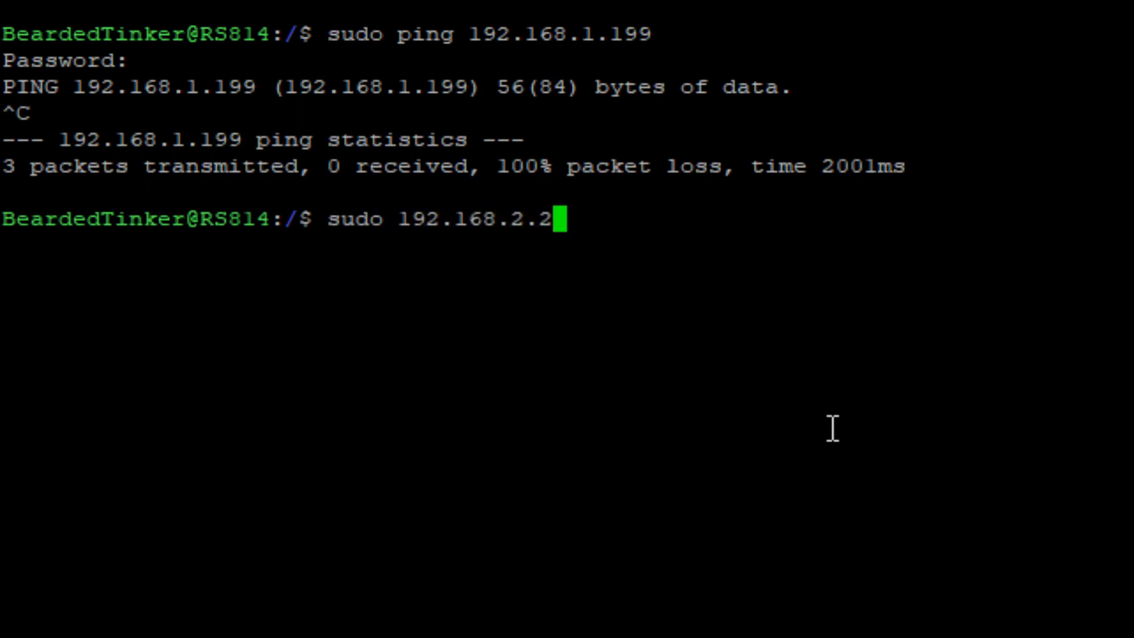
{"action": "key", "text": "Return"}
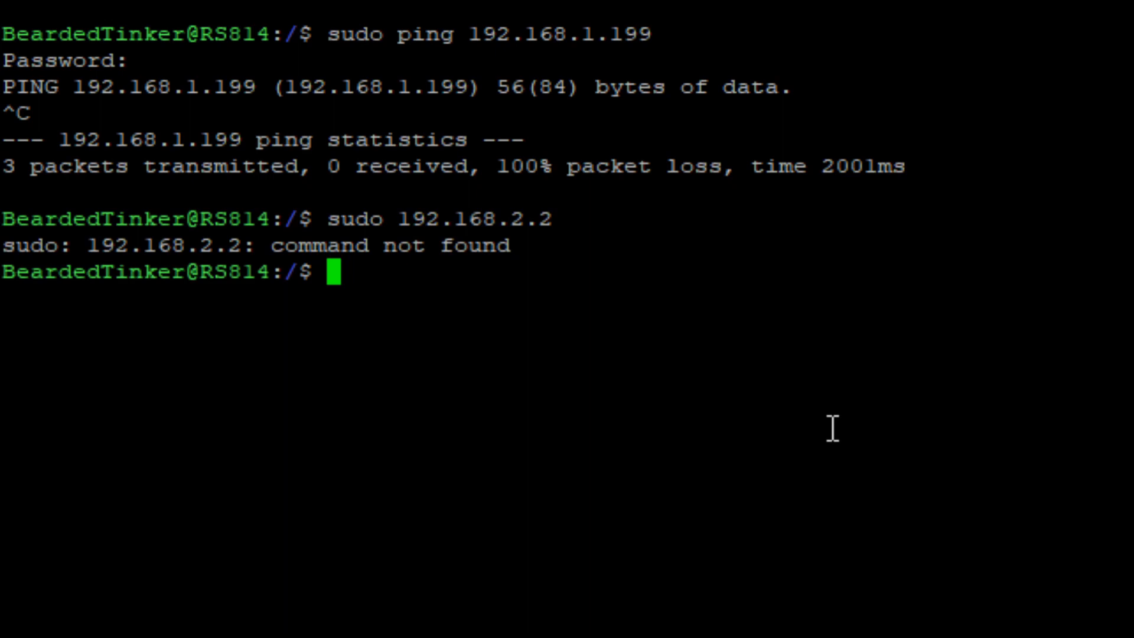
Correct the last command to sudo ping 192.168.2.2, run it, and stop the ping.
{"action": "key", "text": "Up"}
{"action": "key", "text": "Home"}
{"action": "key", "text": "Right"}
{"action": "key", "text": "Right"}
{"action": "key", "text": "Right"}
{"action": "key", "text": "Right"}
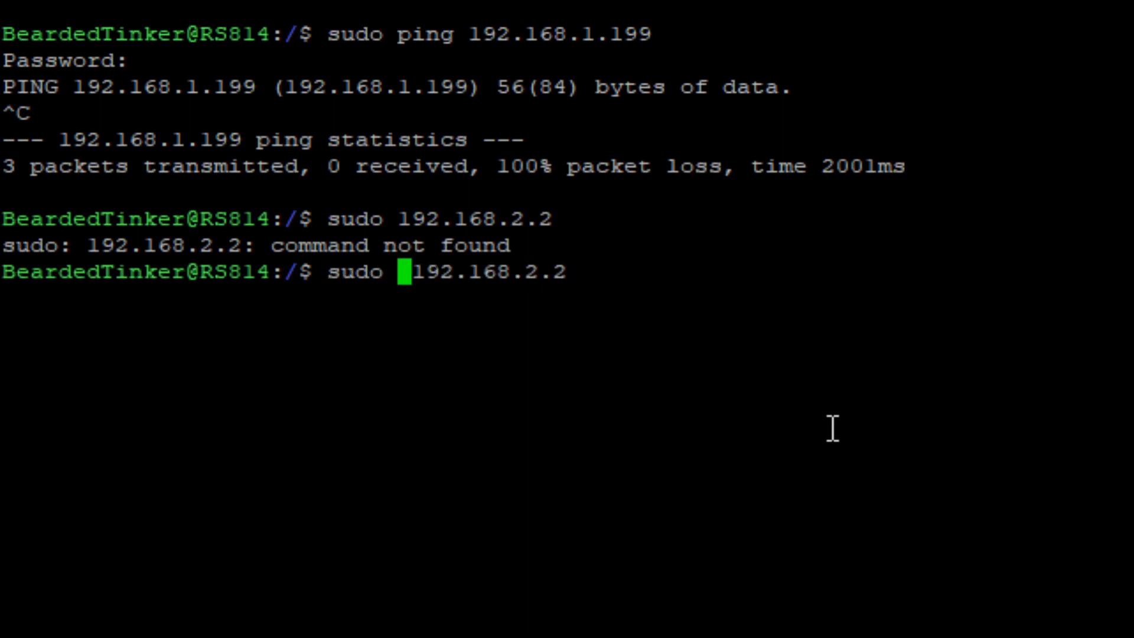
{"action": "type", "text": "ping"}
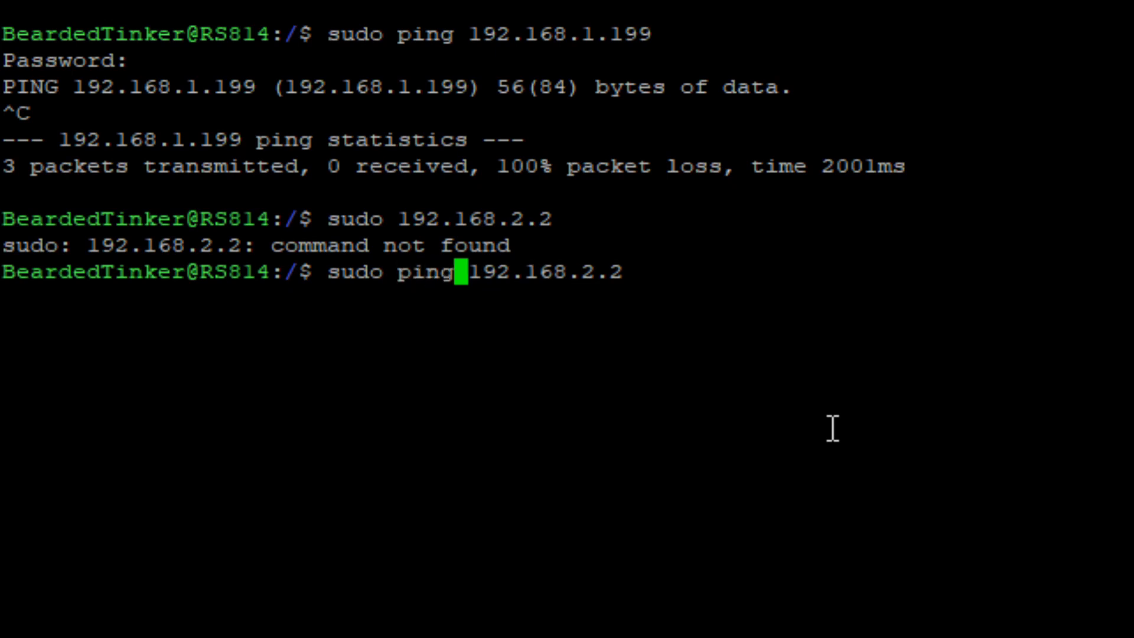
{"action": "key", "text": "Return"}
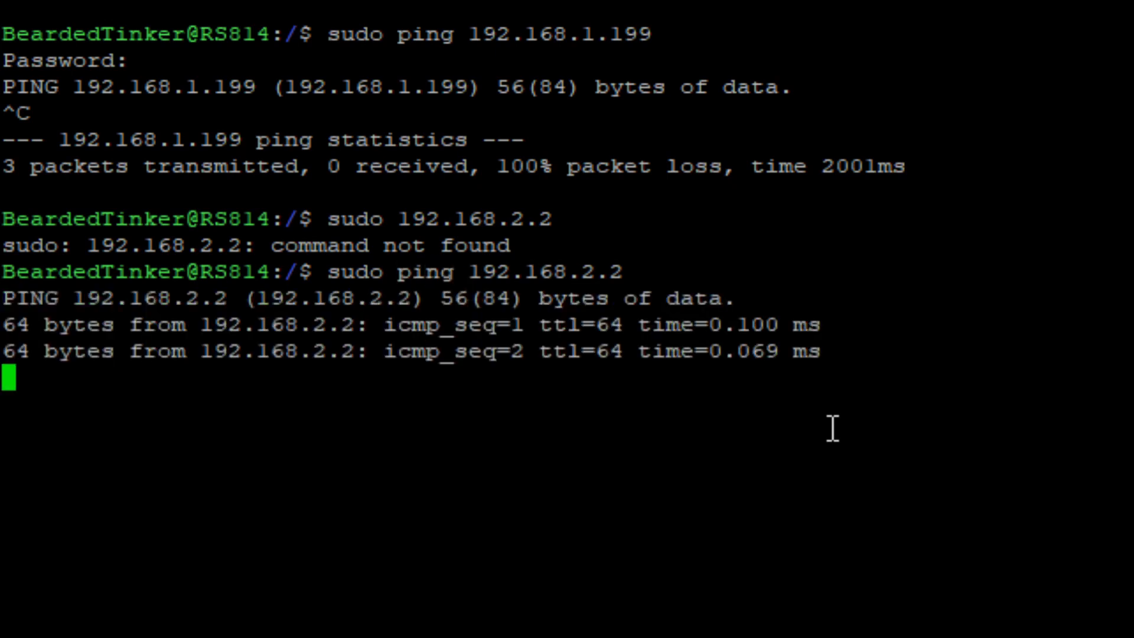
{"action": "key", "text": "ctrl+c"}
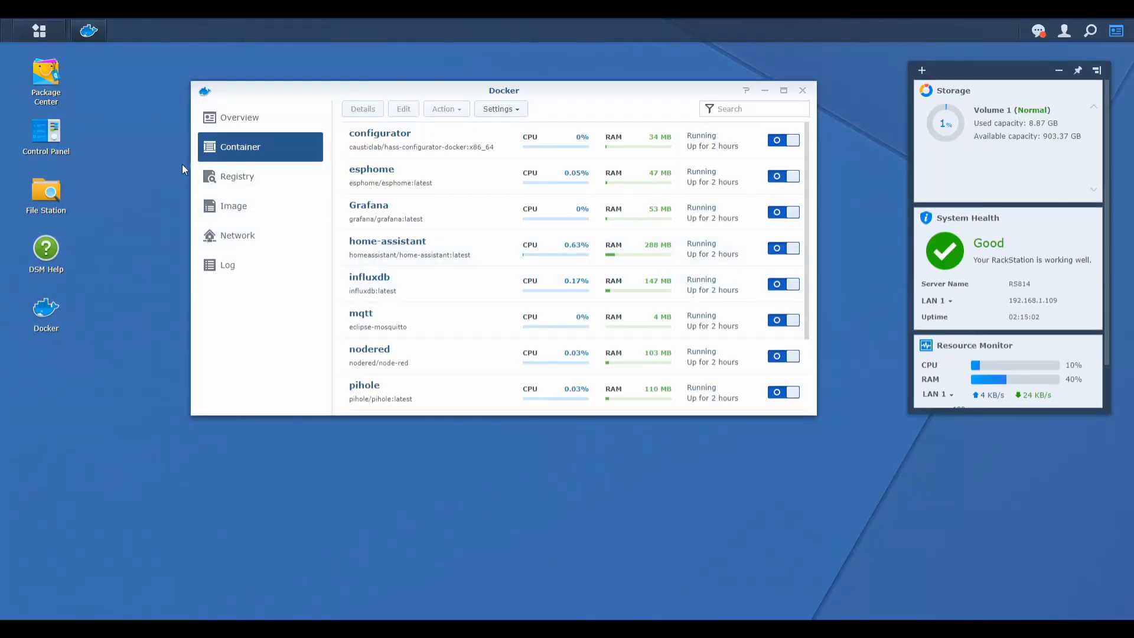
In the NAS network settings, set the manually configured preferred DNS server to 192.168.2.2 and apply the change.
{"action": "double_click", "coordinate": [32, 137]}
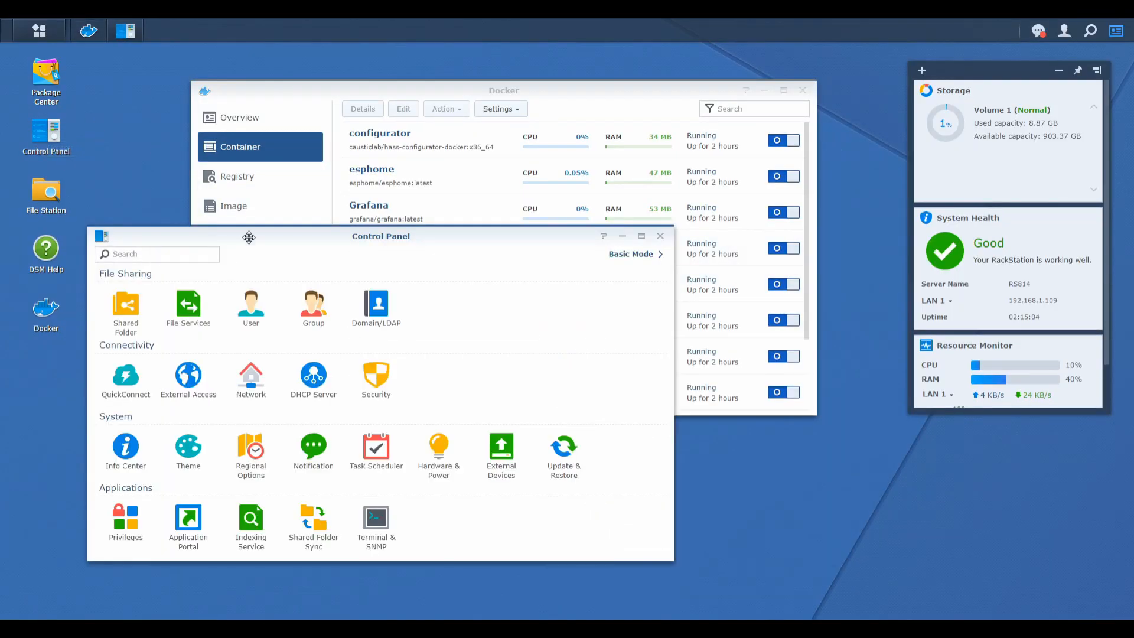
{"action": "left_click_drag", "start_coordinate": [249, 233], "coordinate": [332, 146]}
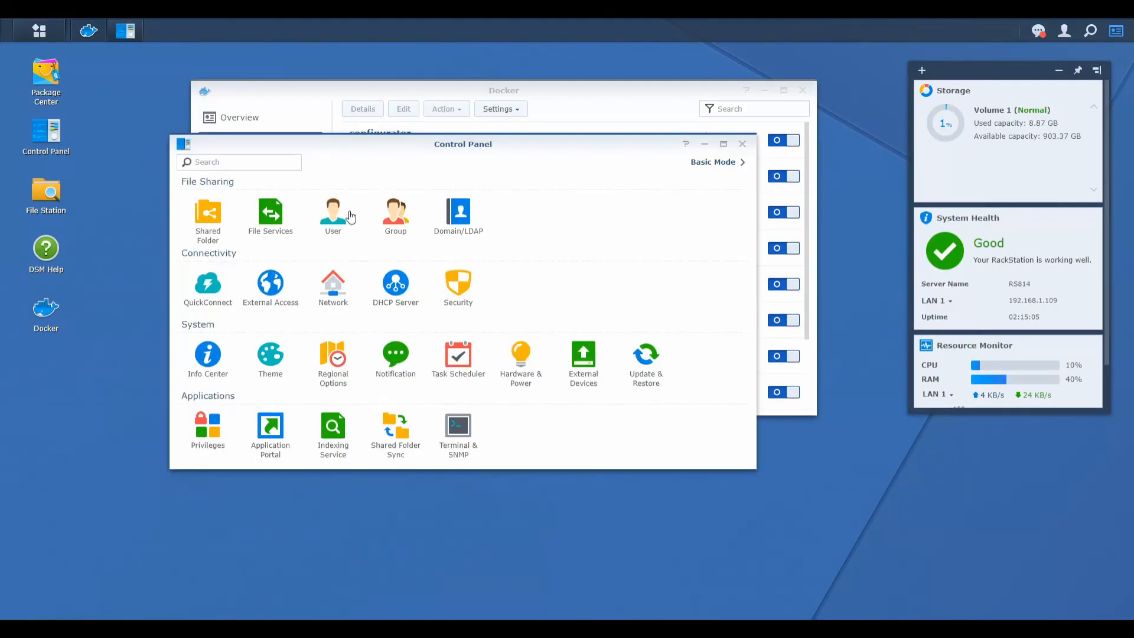
{"action": "left_click", "coordinate": [323, 292]}
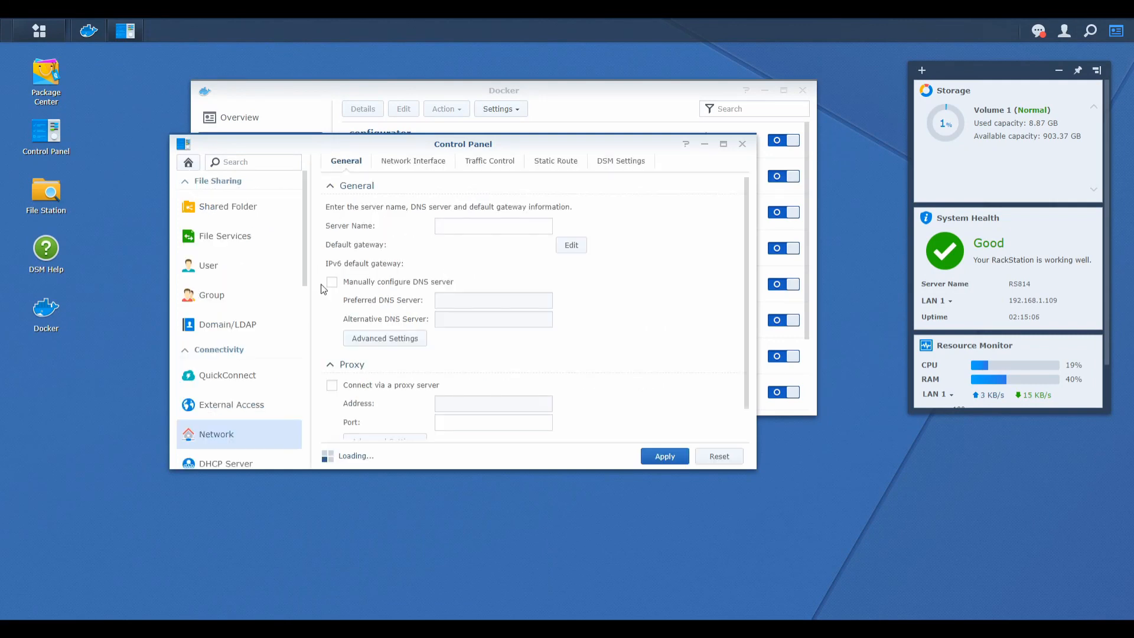
{"action": "left_click", "coordinate": [418, 283]}
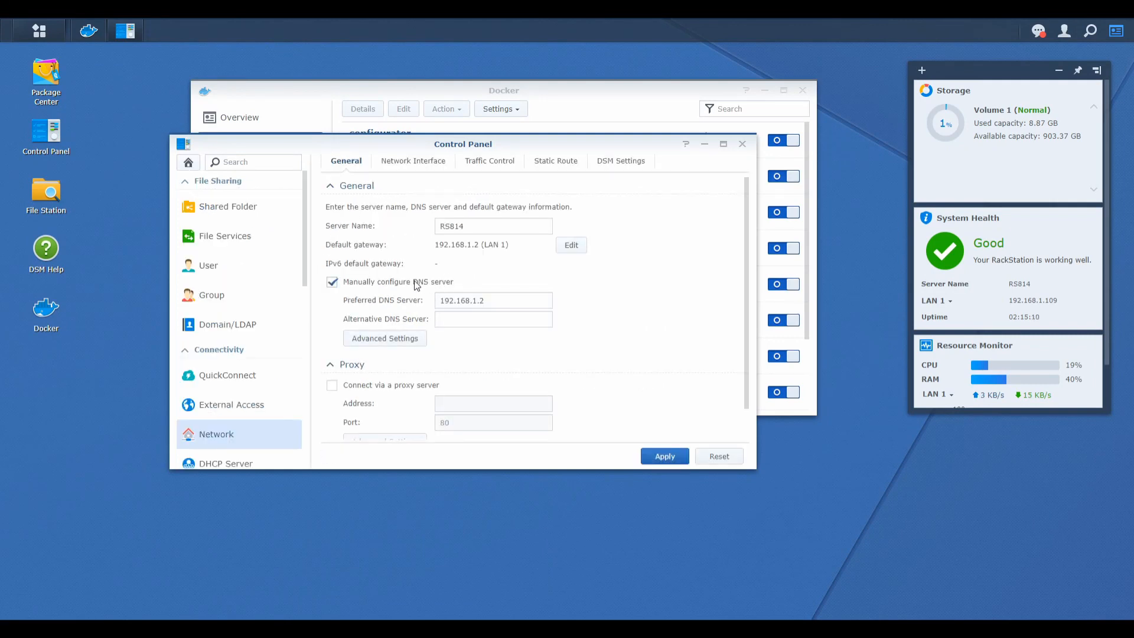
{"action": "left_click", "coordinate": [475, 302]}
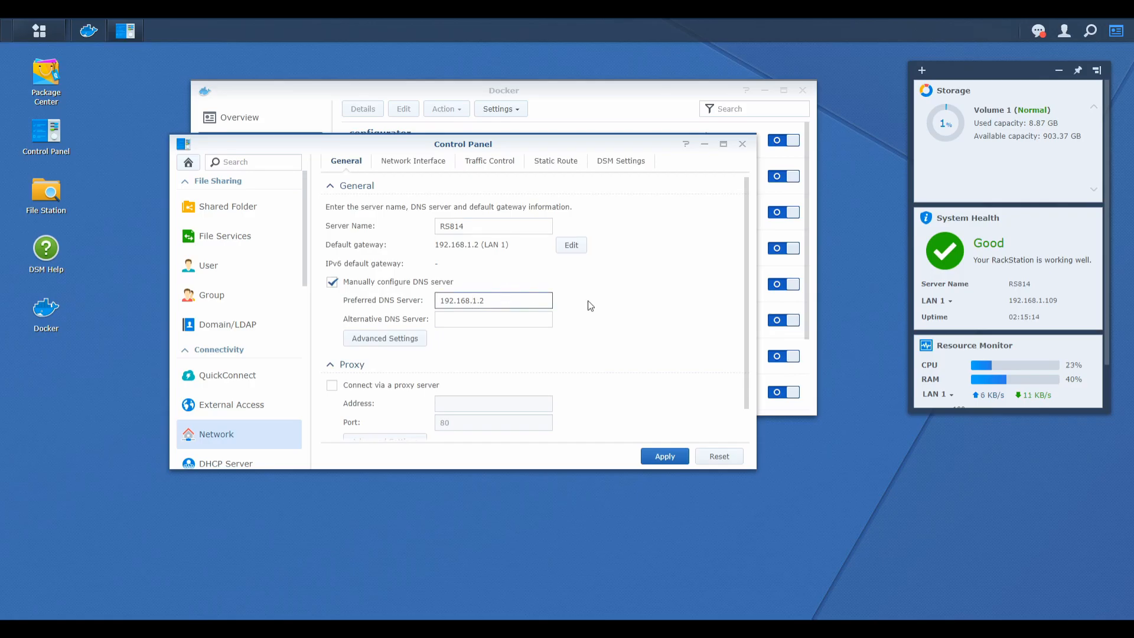
{"action": "key", "text": "BackSpace"}
{"action": "type", "text": "2"}
{"action": "left_click", "coordinate": [677, 456]}
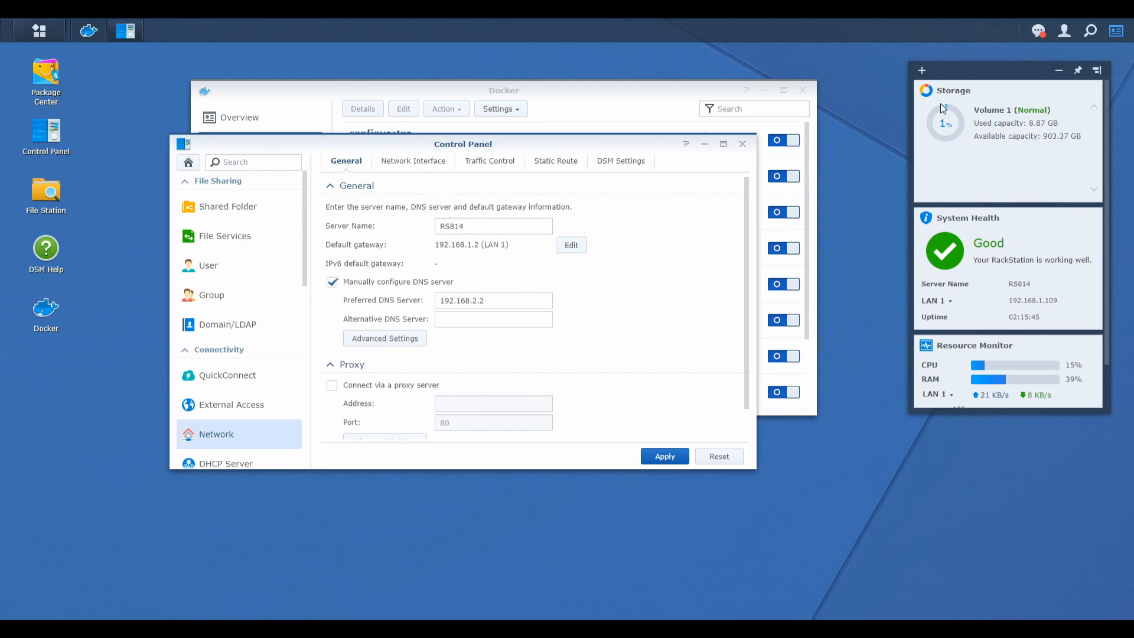
View the NAS account and restart options, dismiss them, and close the Control Panel and Docker windows.
{"action": "left_click", "coordinate": [1066, 31]}
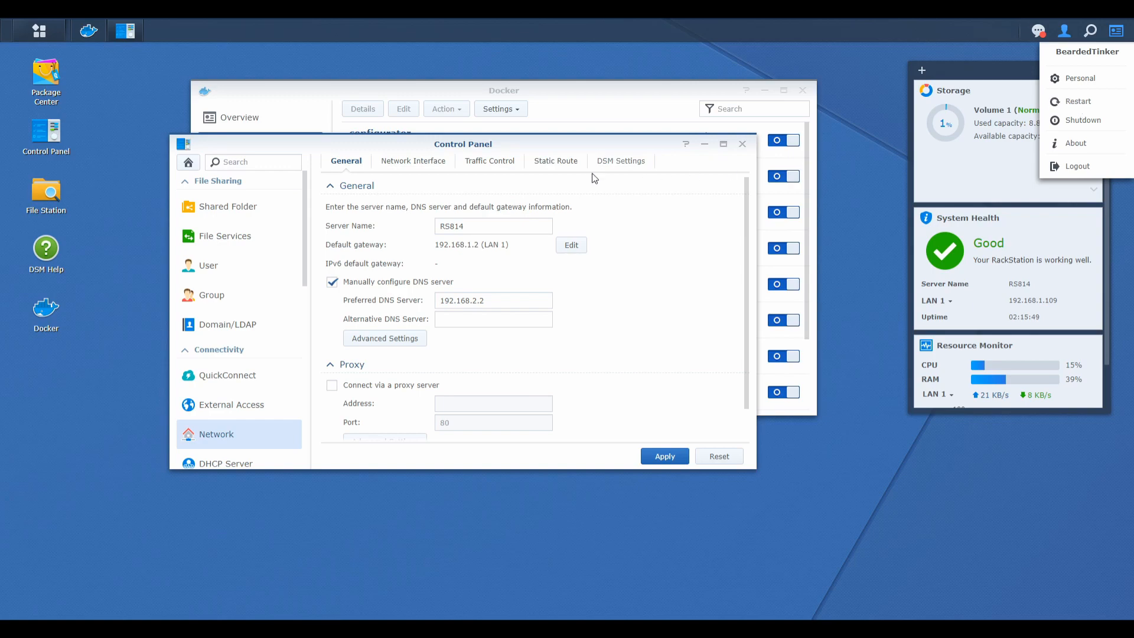
{"action": "left_click", "coordinate": [528, 146]}
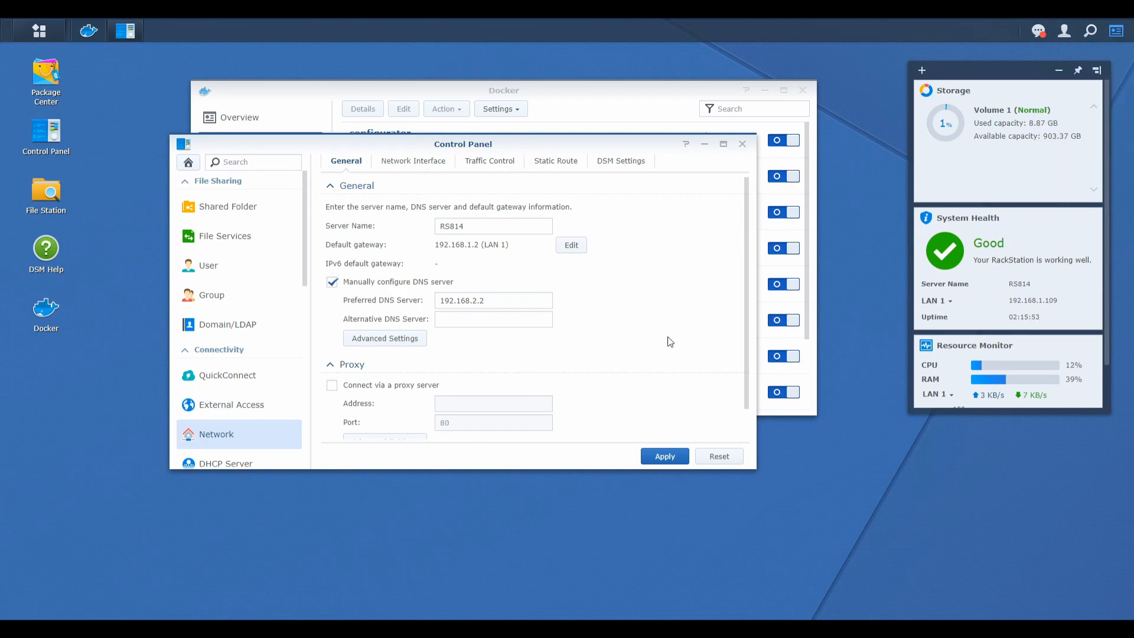
{"action": "left_click", "coordinate": [742, 144]}
{"action": "left_click", "coordinate": [802, 91]}
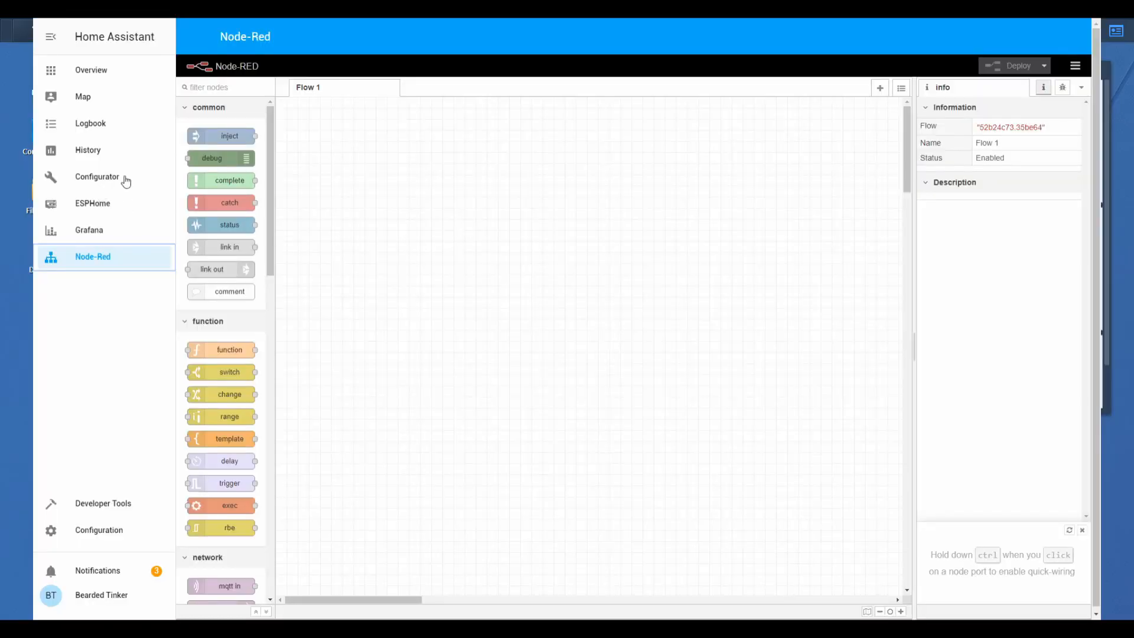
Switch to Home Assistant, open configuration.yaml in the Configurator, and add a pi_hole: section at the end of the file.
{"action": "left_click", "coordinate": [126, 182]}
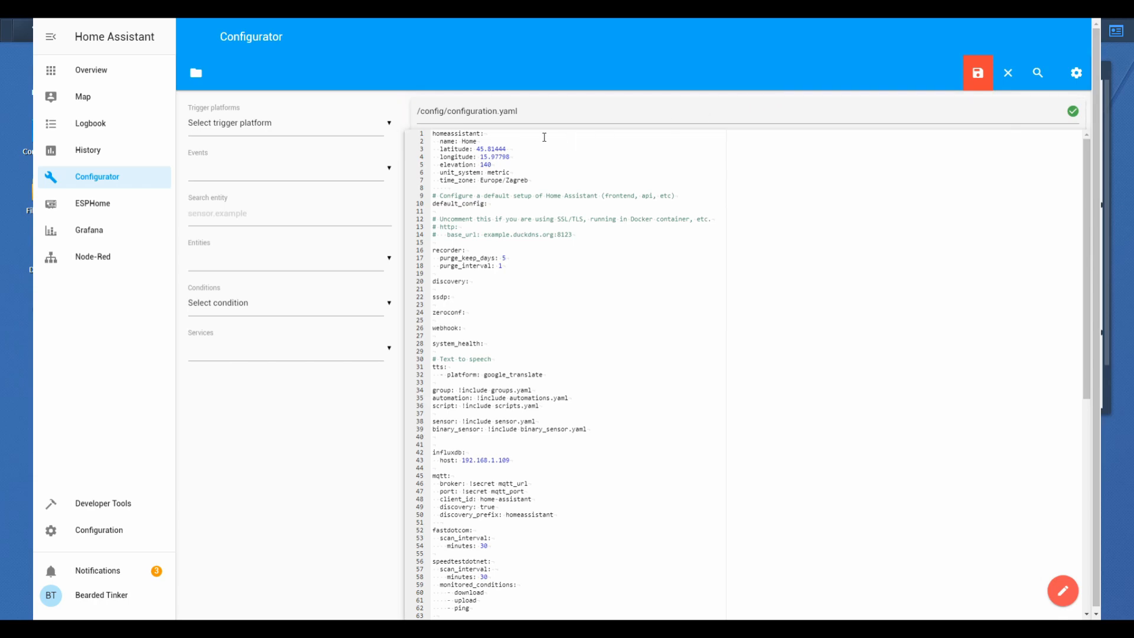
{"action": "scroll", "coordinate": [537, 151], "scroll_direction": "down", "scroll_amount": 10}
{"action": "left_click", "coordinate": [537, 611]}
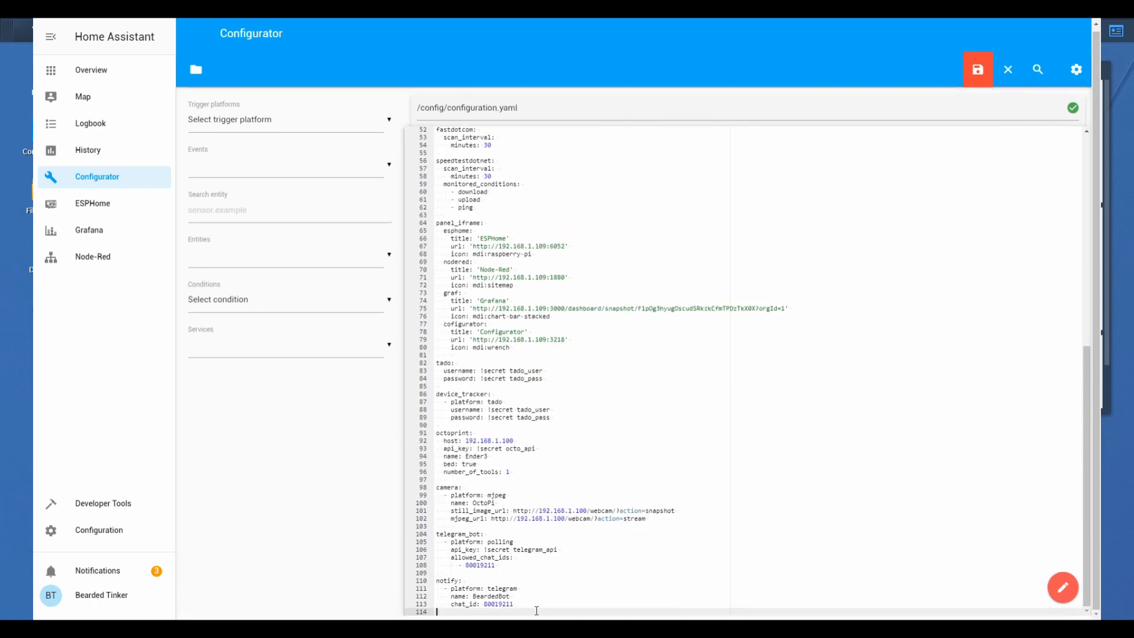
{"action": "key", "text": "Return"}
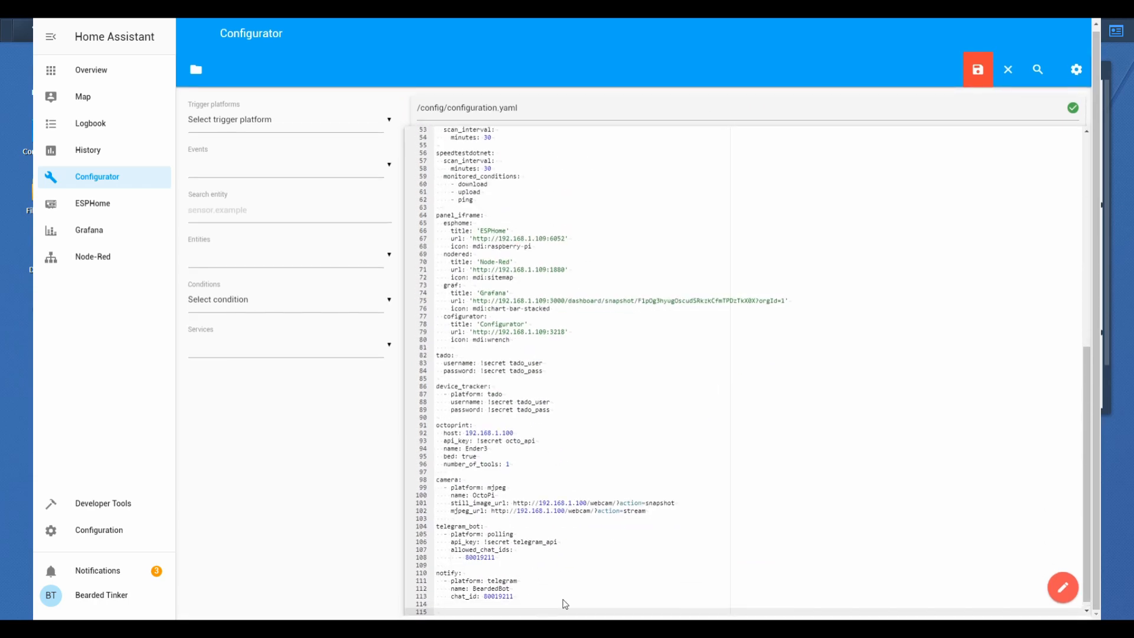
{"action": "type", "text": "pi_hole:"}
{"action": "key", "text": "Return"}
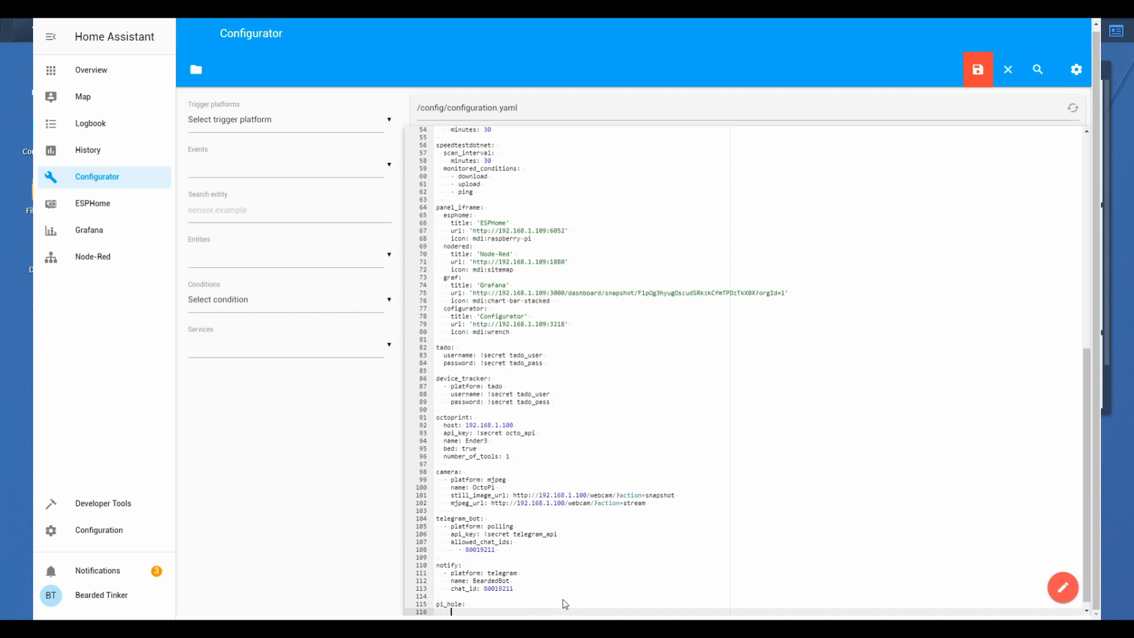
Under pi_hole, add the entries host: '192.168.2.2' and ssl: false, and save configuration.yaml.
{"action": "type", "text": "host:  '192.168.2.2"}
{"action": "key", "text": "Return"}
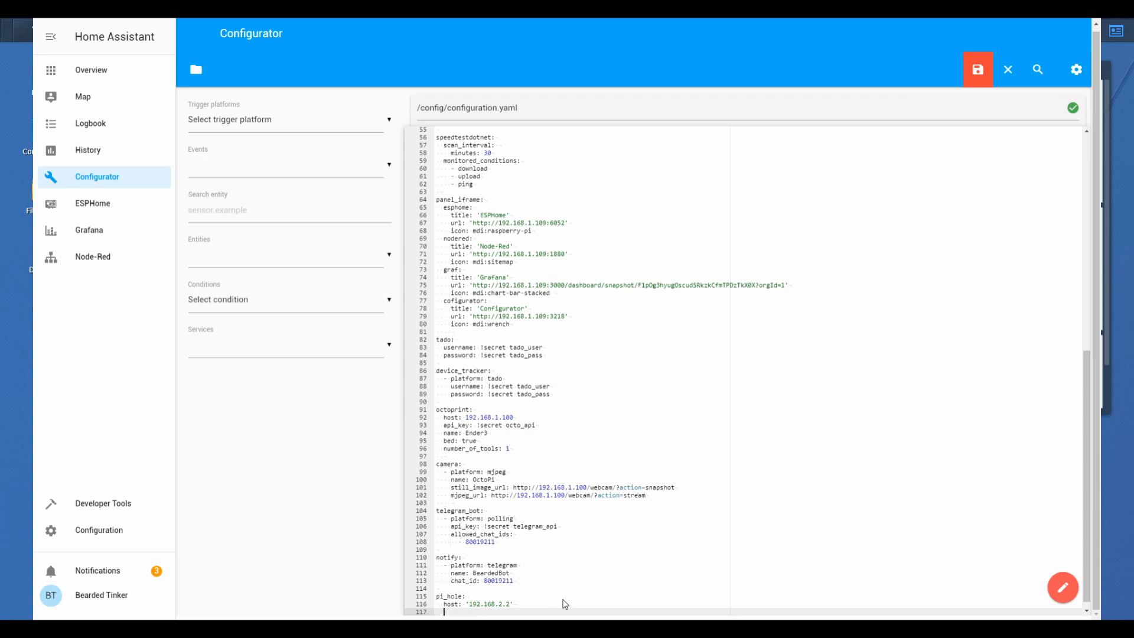
{"action": "type", "text": "ssl: false"}
{"action": "left_click", "coordinate": [994, 68]}
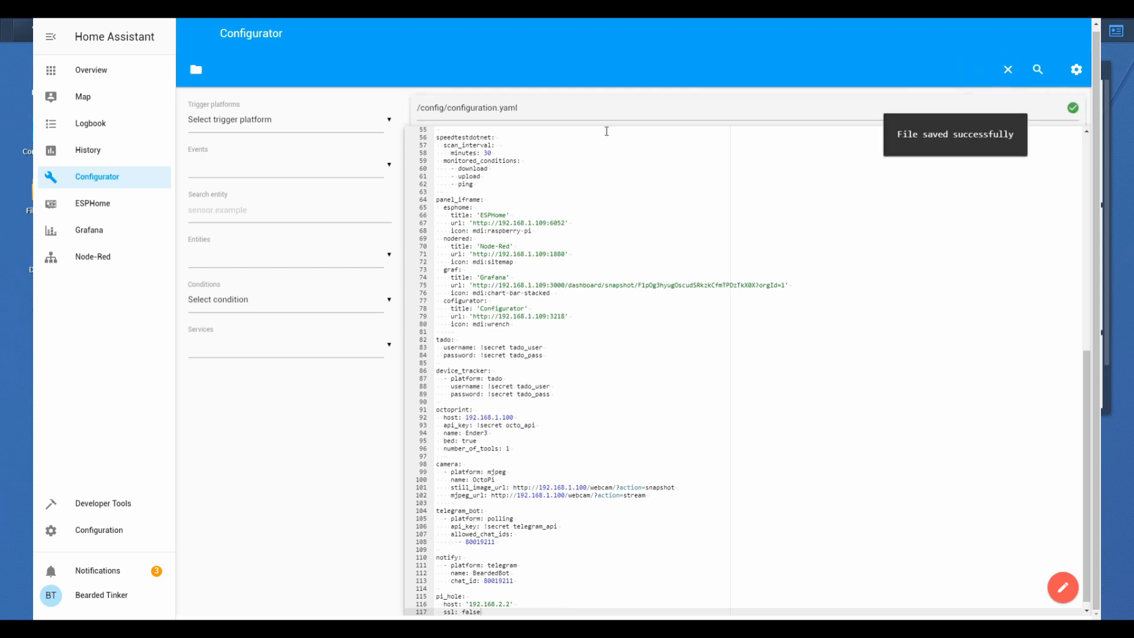
Validate the Home Assistant configuration and restart the server, confirming the restart.
{"action": "left_click", "coordinate": [115, 534]}
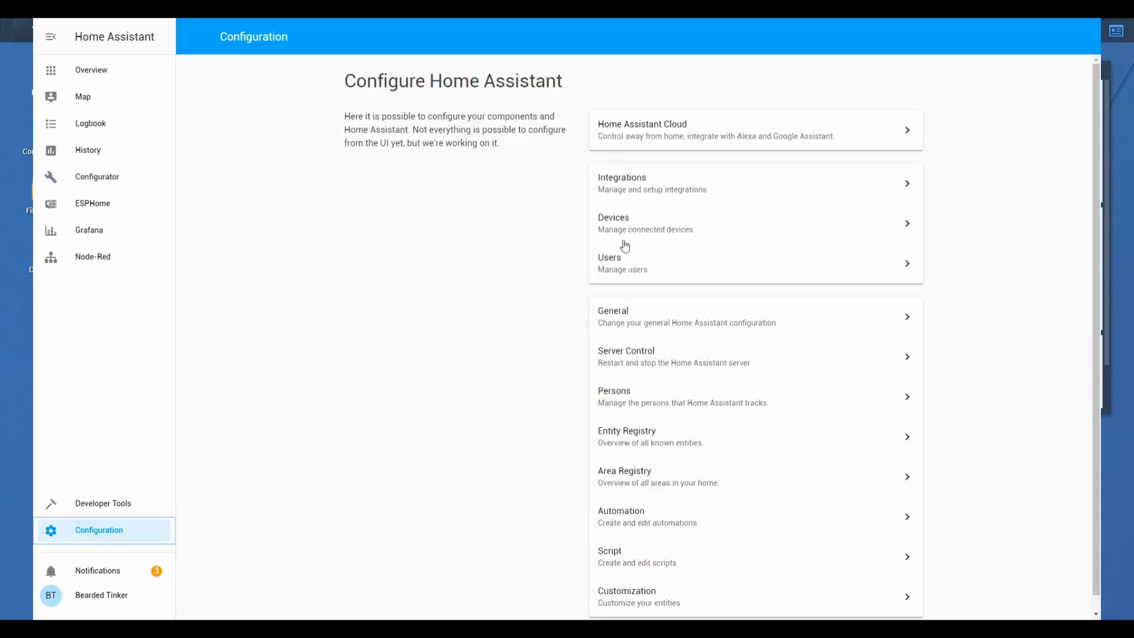
{"action": "left_click", "coordinate": [660, 372]}
{"action": "left_click", "coordinate": [763, 205]}
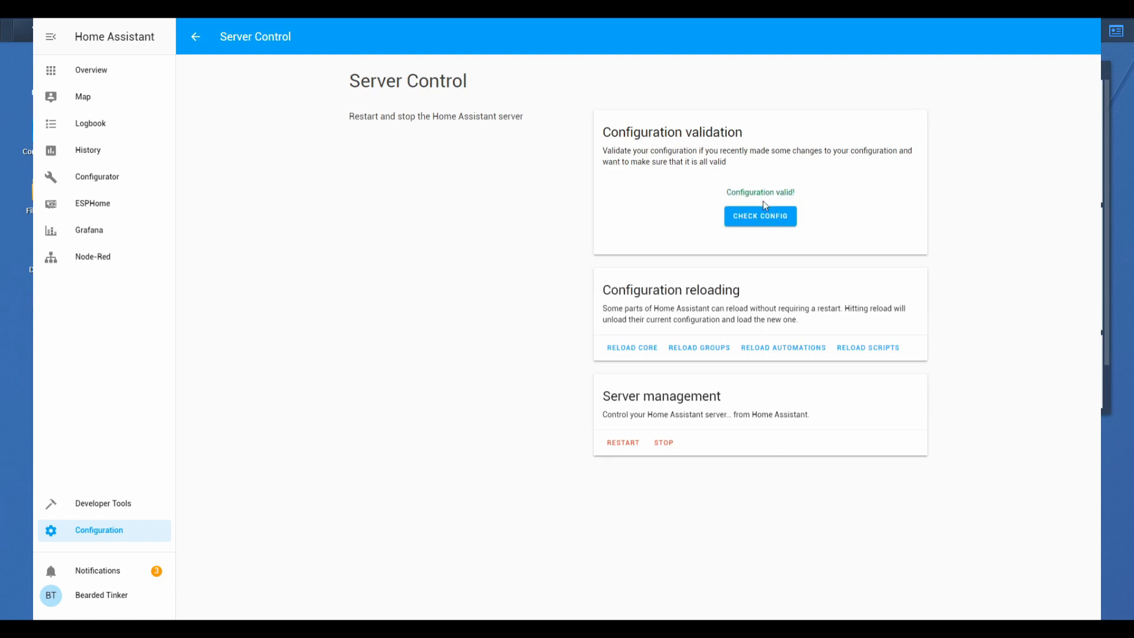
{"action": "left_click", "coordinate": [629, 448]}
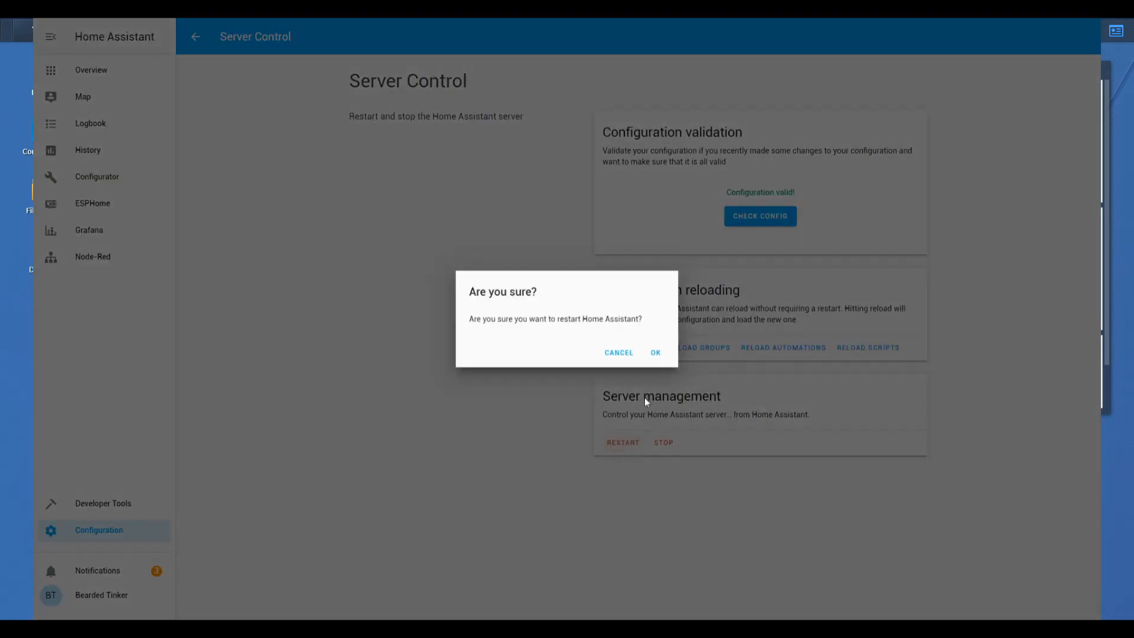
{"action": "left_click", "coordinate": [660, 358]}
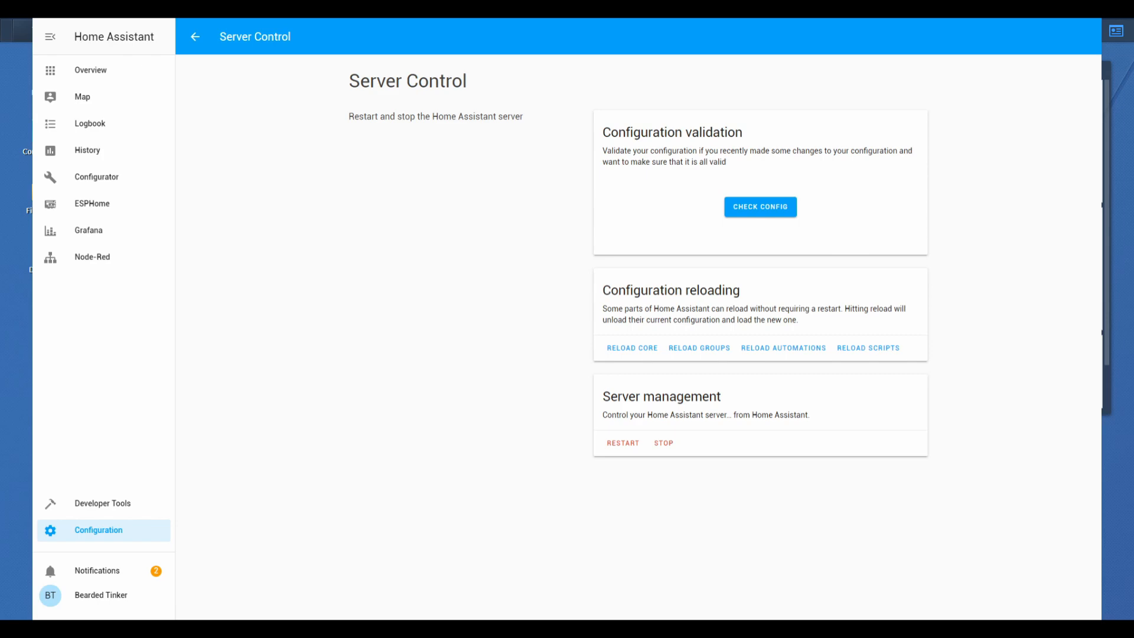
Examine the sensors listed in the entities card of the PIHOLE dashboard view and leave editing without changes.
{"action": "left_click", "coordinate": [116, 71]}
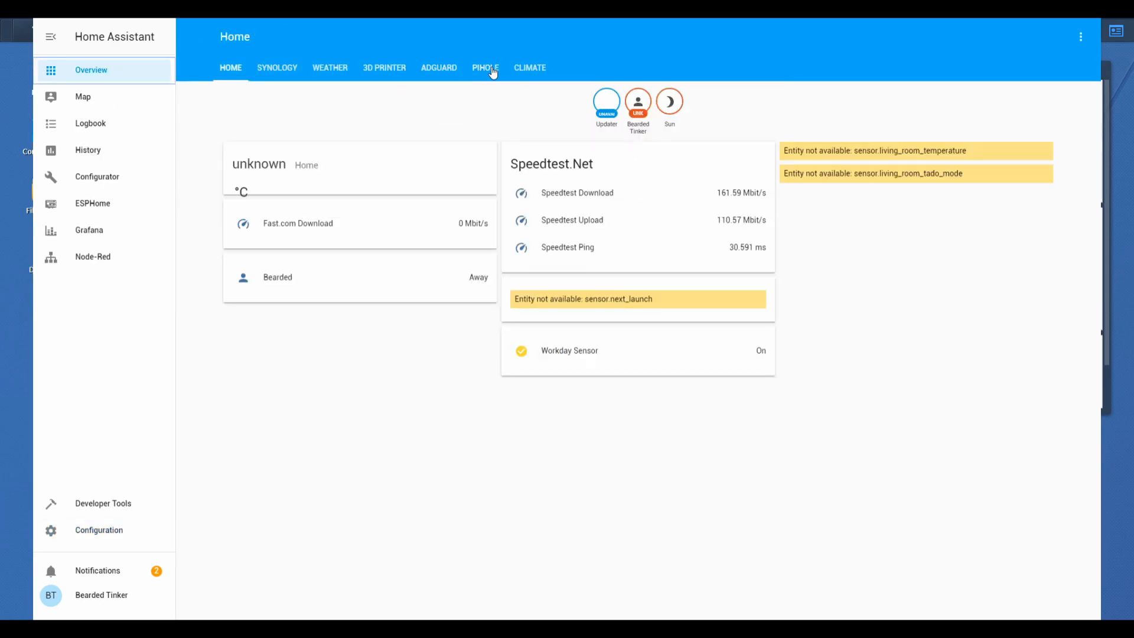
{"action": "left_click", "coordinate": [475, 71]}
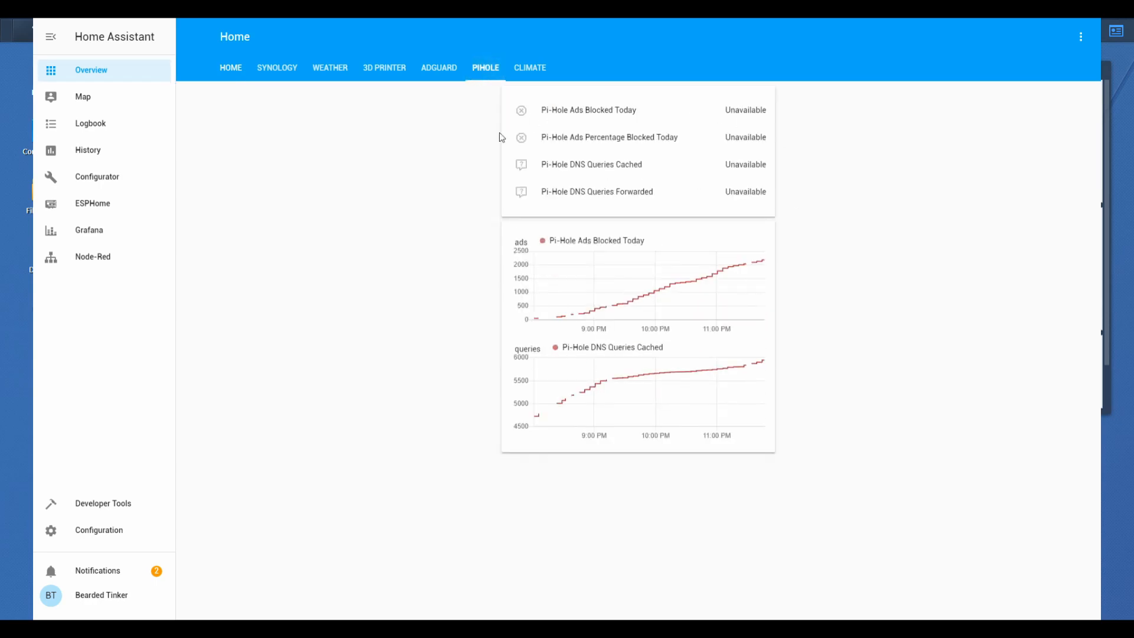
{"action": "left_click", "coordinate": [1081, 39]}
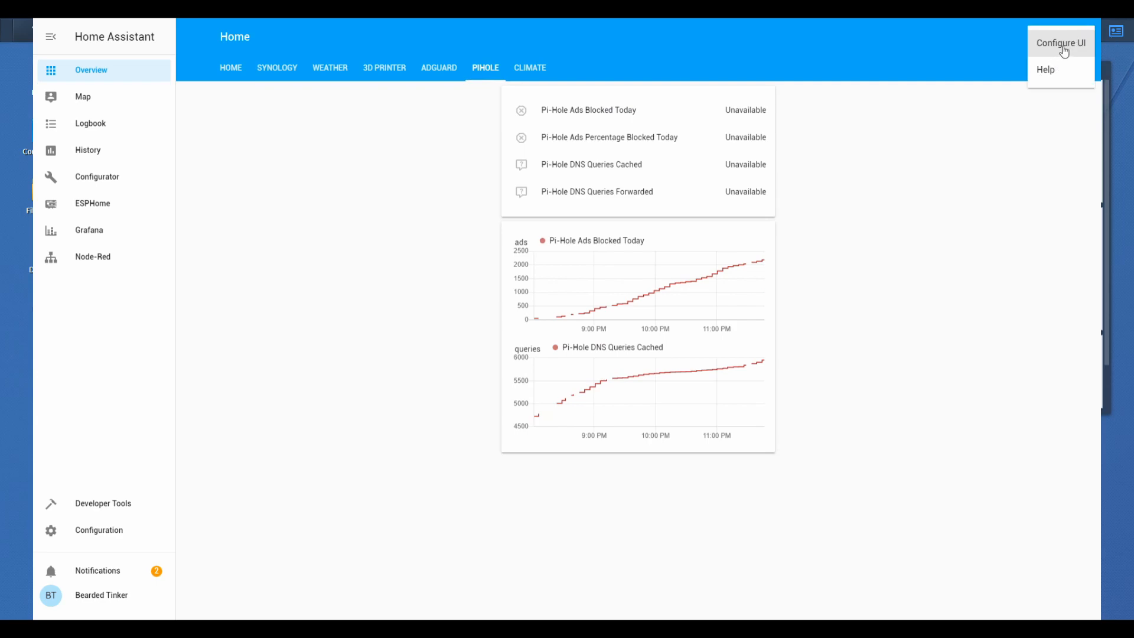
{"action": "left_click", "coordinate": [1058, 42]}
{"action": "left_click", "coordinate": [534, 231]}
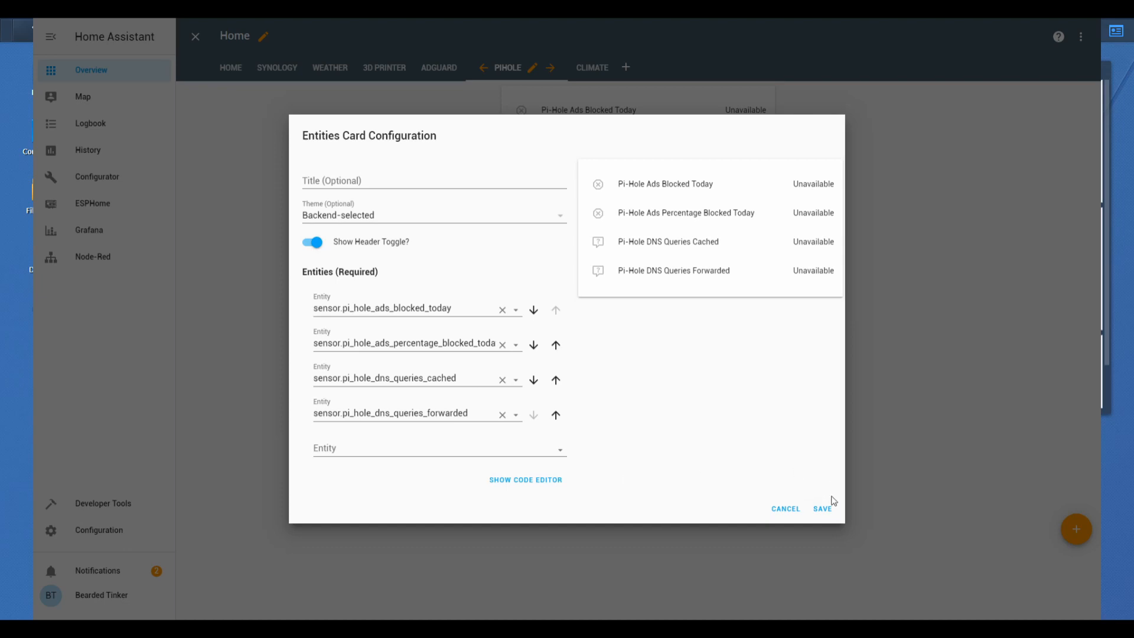
{"action": "left_click", "coordinate": [783, 511]}
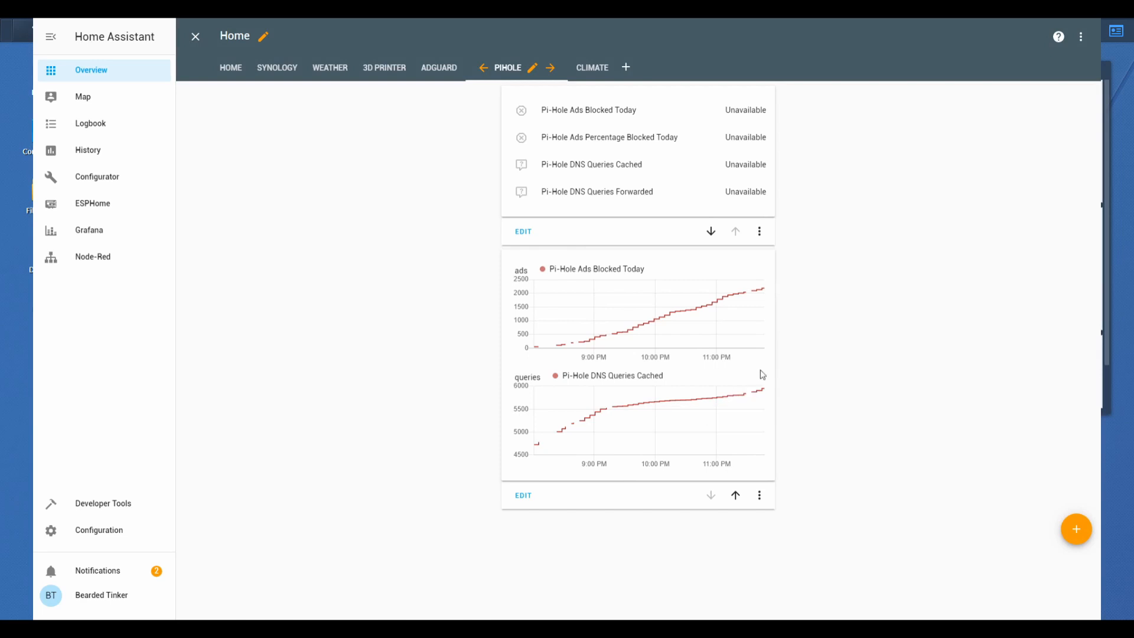
{"action": "left_click", "coordinate": [196, 37]}
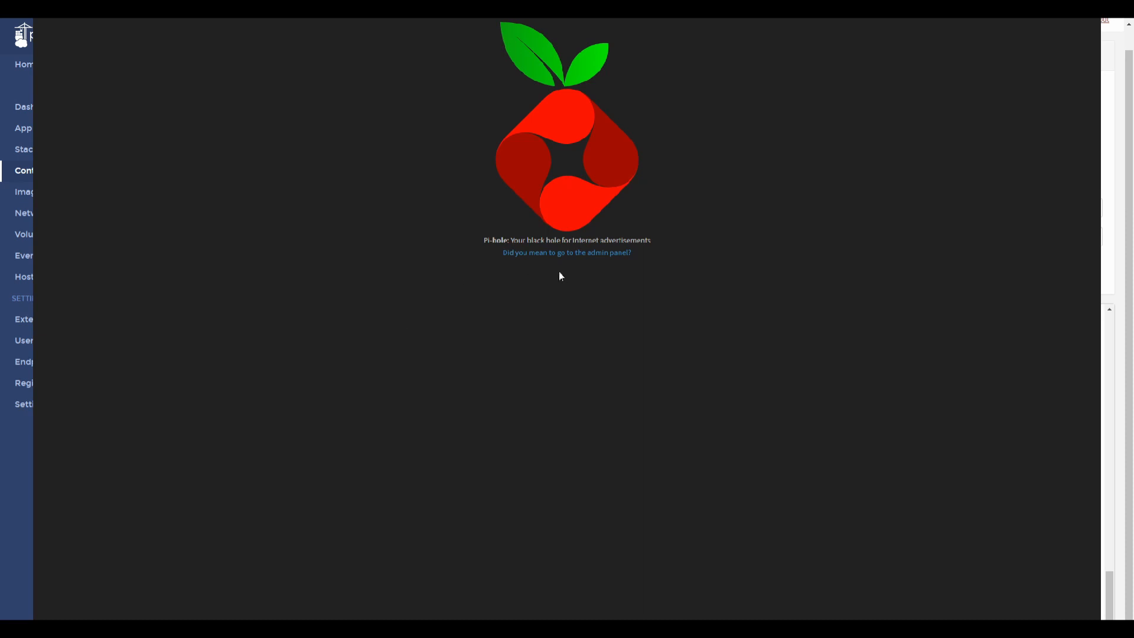
Go to the Pi-hole admin panel and log in with the account password.
{"action": "left_click", "coordinate": [565, 256]}
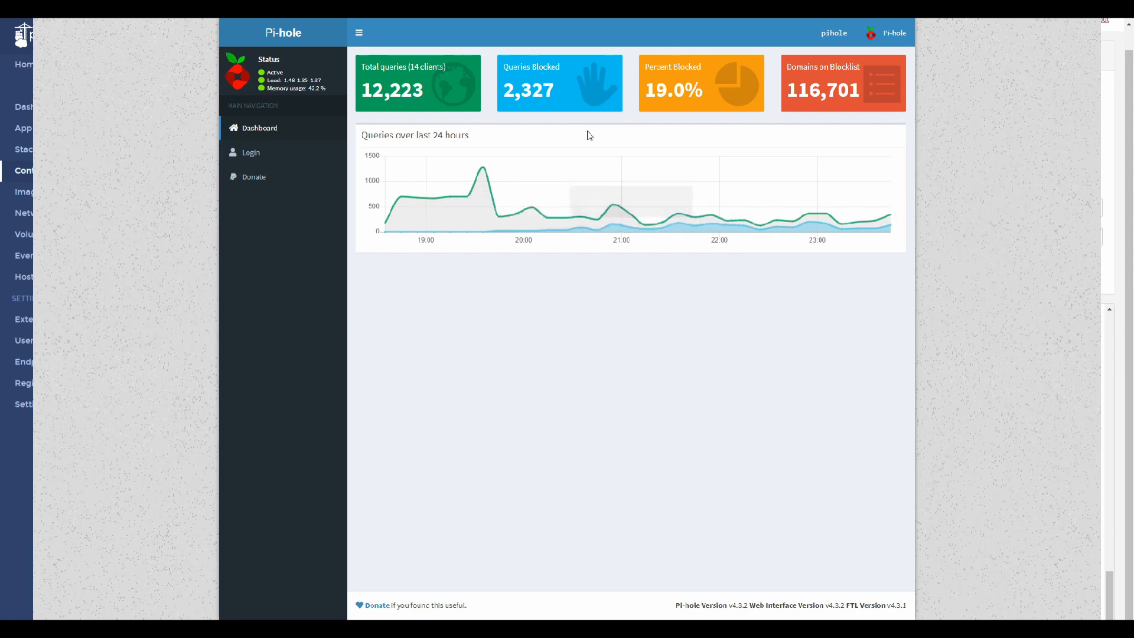
{"action": "left_click", "coordinate": [246, 154]}
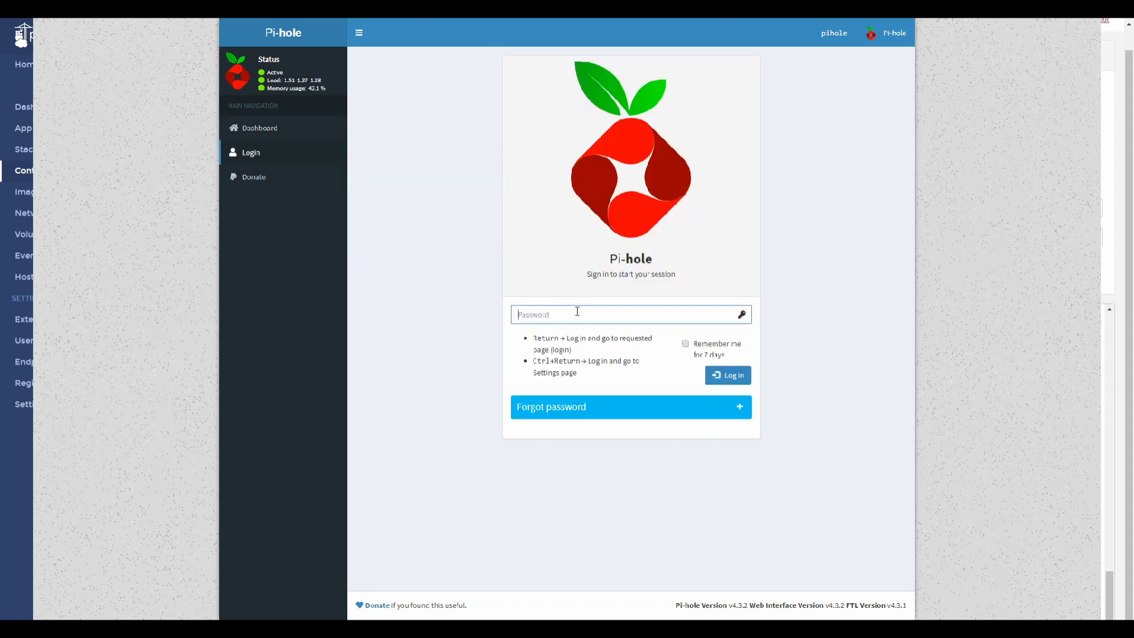
{"action": "type", "text": "********"}
{"action": "left_click", "coordinate": [730, 383]}
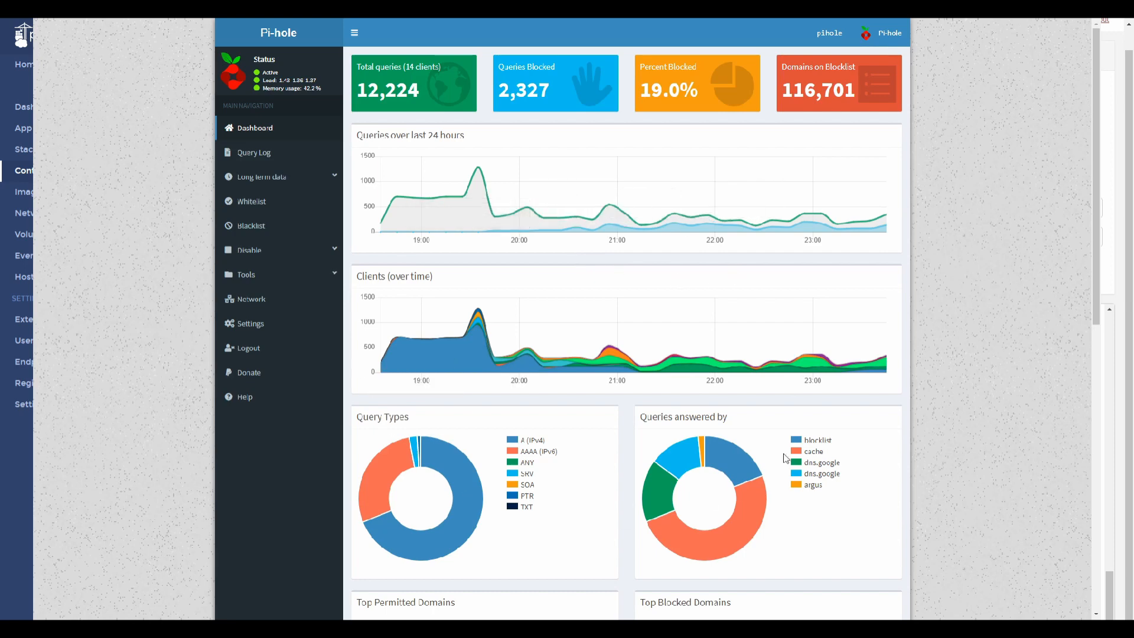
Examine the Pi-hole dashboard statistics, the system information, and the upstream and advanced DNS settings.
{"action": "scroll", "coordinate": [660, 432], "scroll_direction": "down", "scroll_amount": 2}
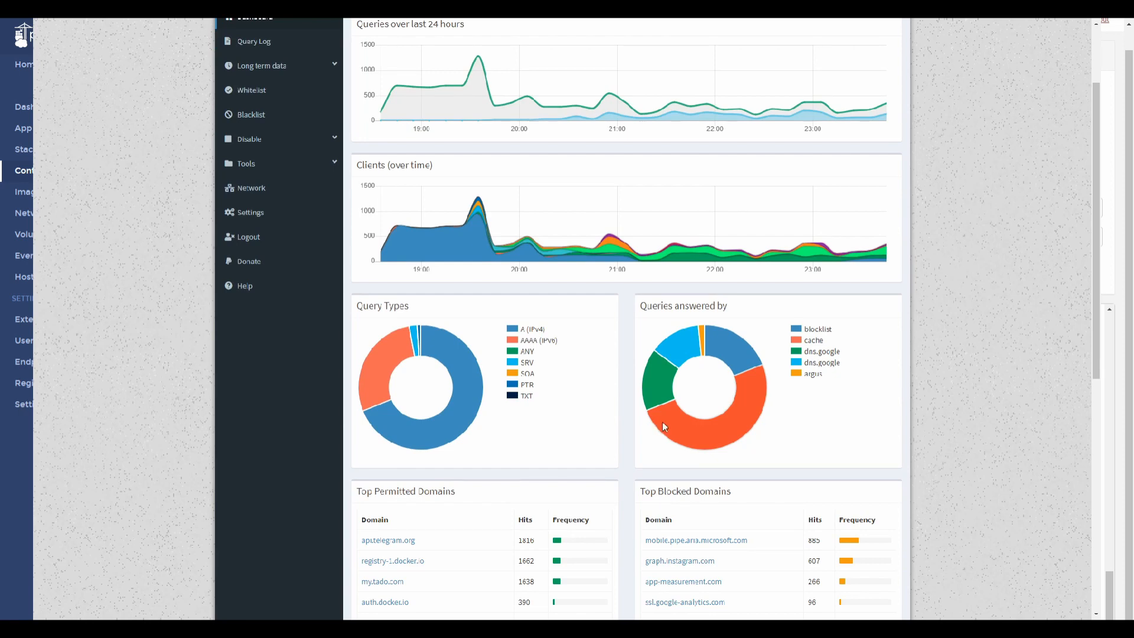
{"action": "scroll", "coordinate": [533, 296], "scroll_direction": "up", "scroll_amount": 2}
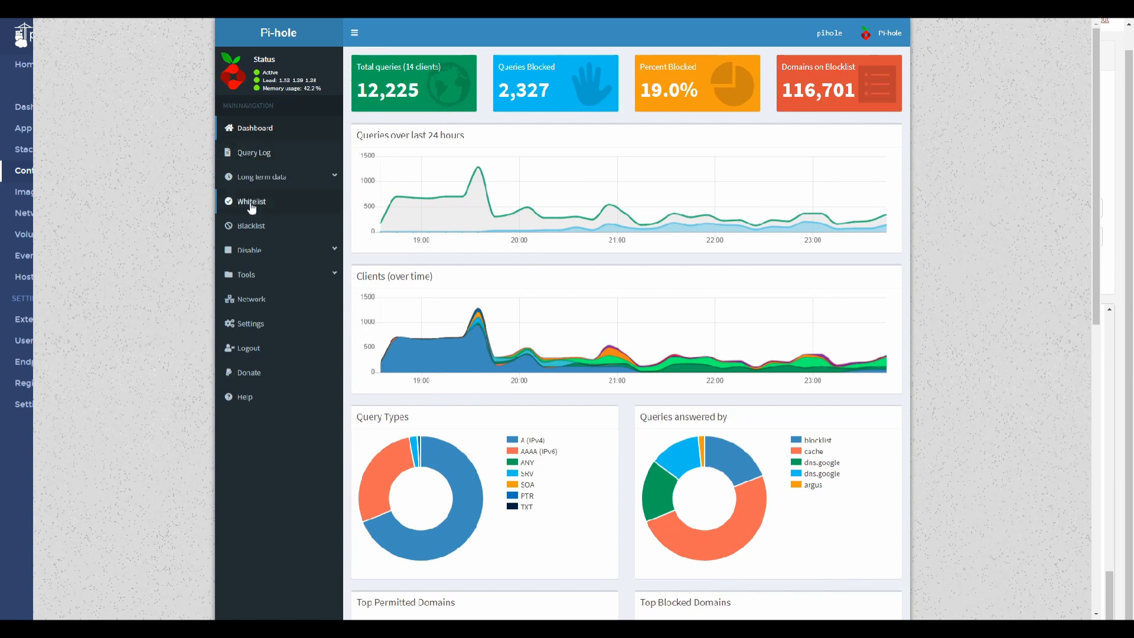
{"action": "left_click", "coordinate": [253, 335]}
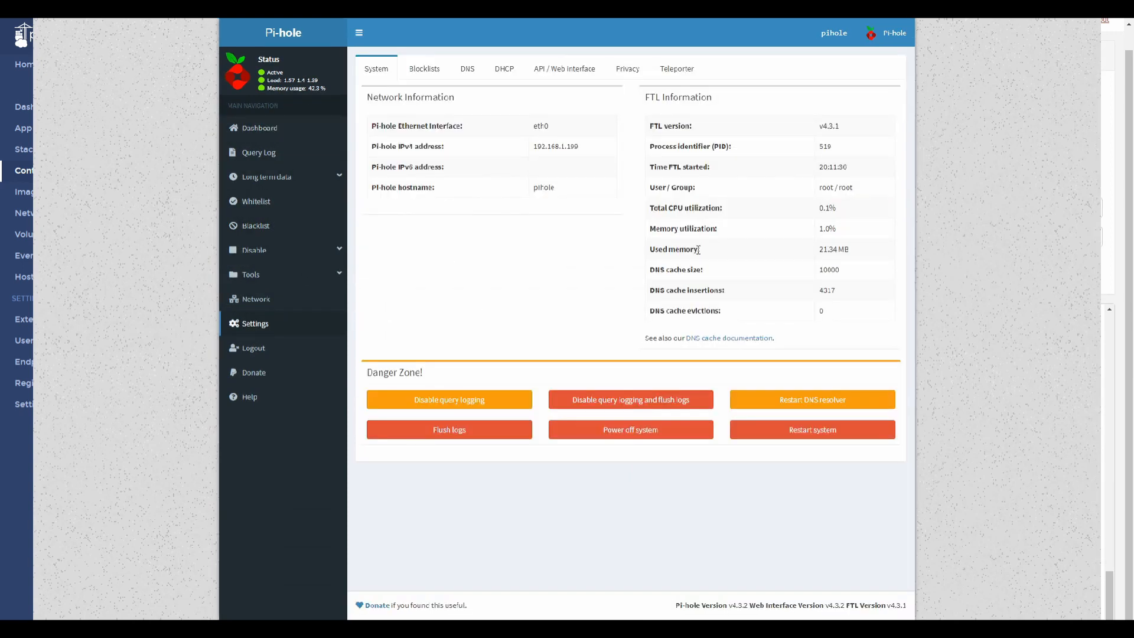
{"action": "left_click", "coordinate": [464, 76]}
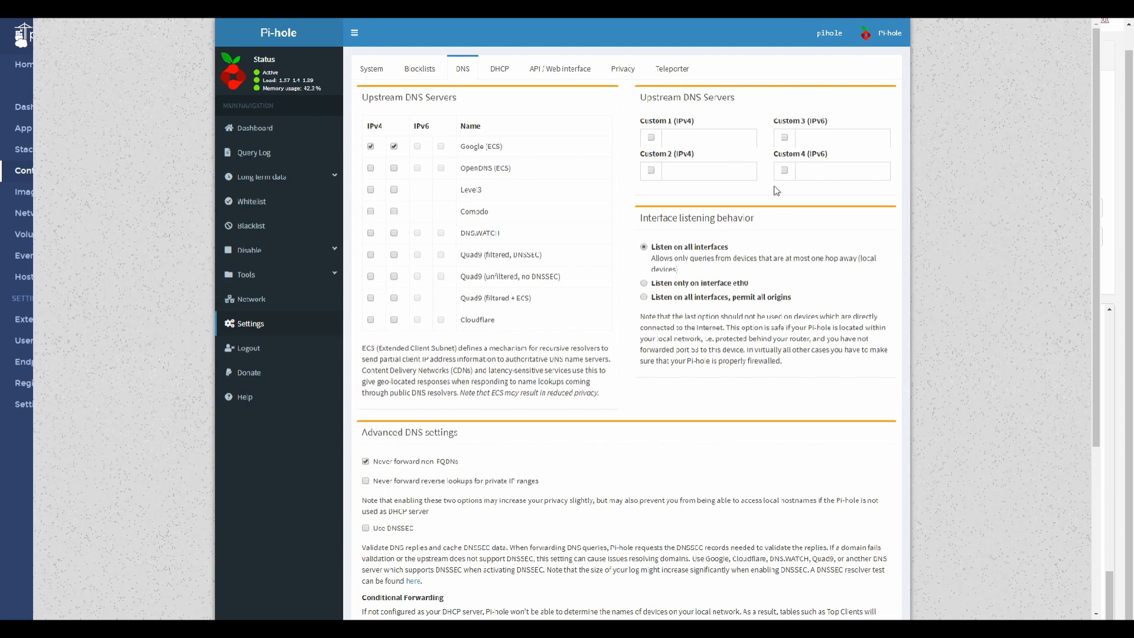
{"action": "scroll", "coordinate": [414, 314], "scroll_direction": "down", "scroll_amount": 2}
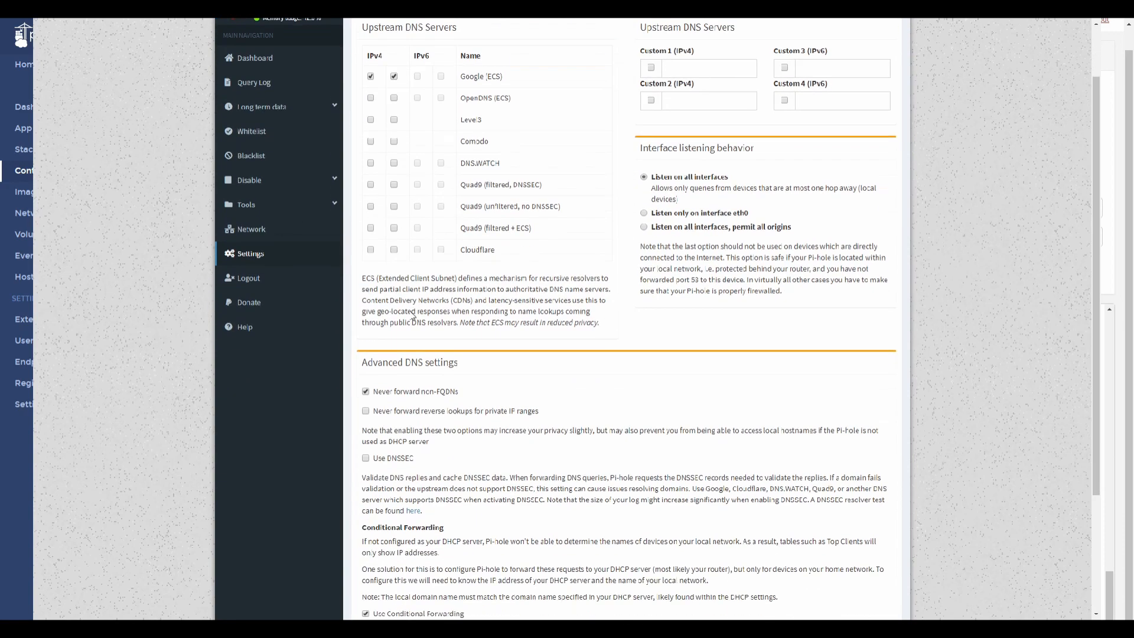
{"action": "scroll", "coordinate": [410, 312], "scroll_direction": "up", "scroll_amount": 3}
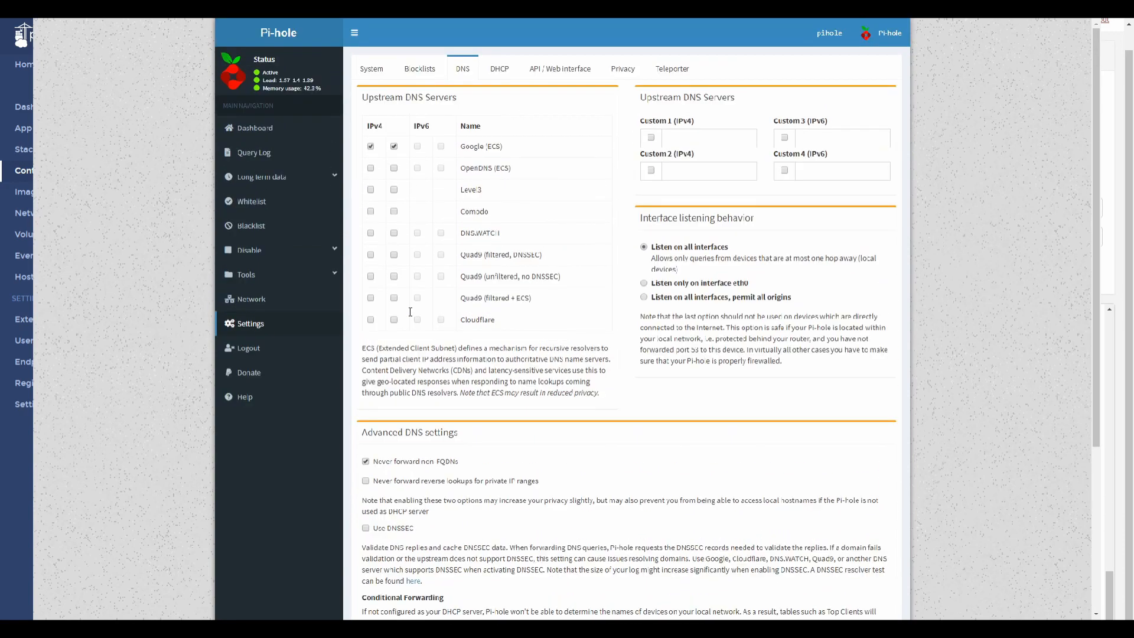